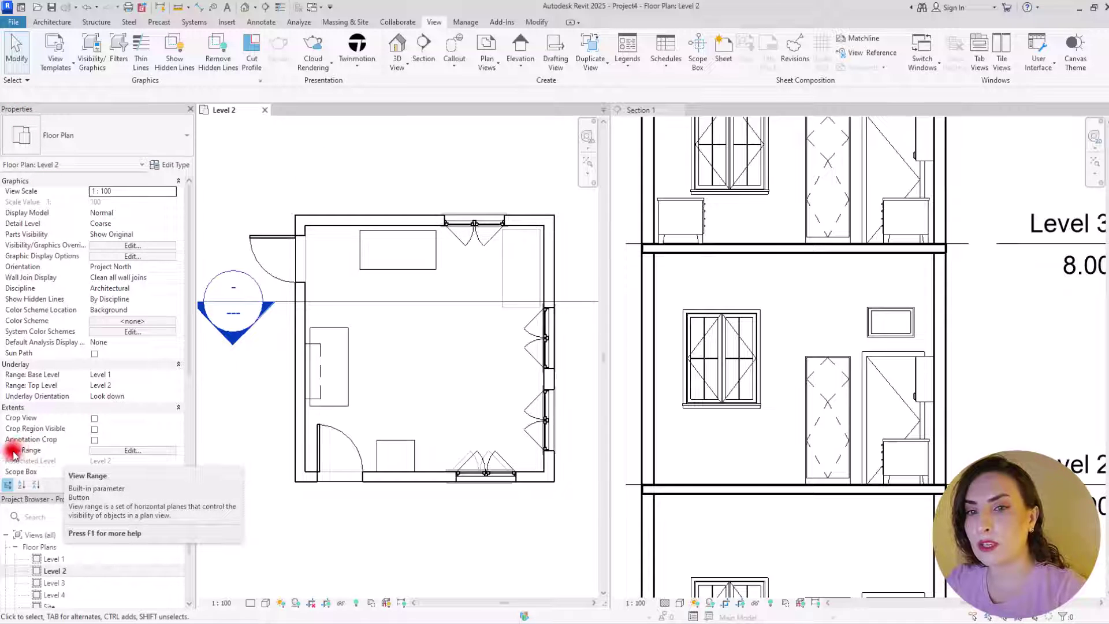
Review the Level 2 floor plan's View Range settings and leave them as they are
left_click(110, 450)
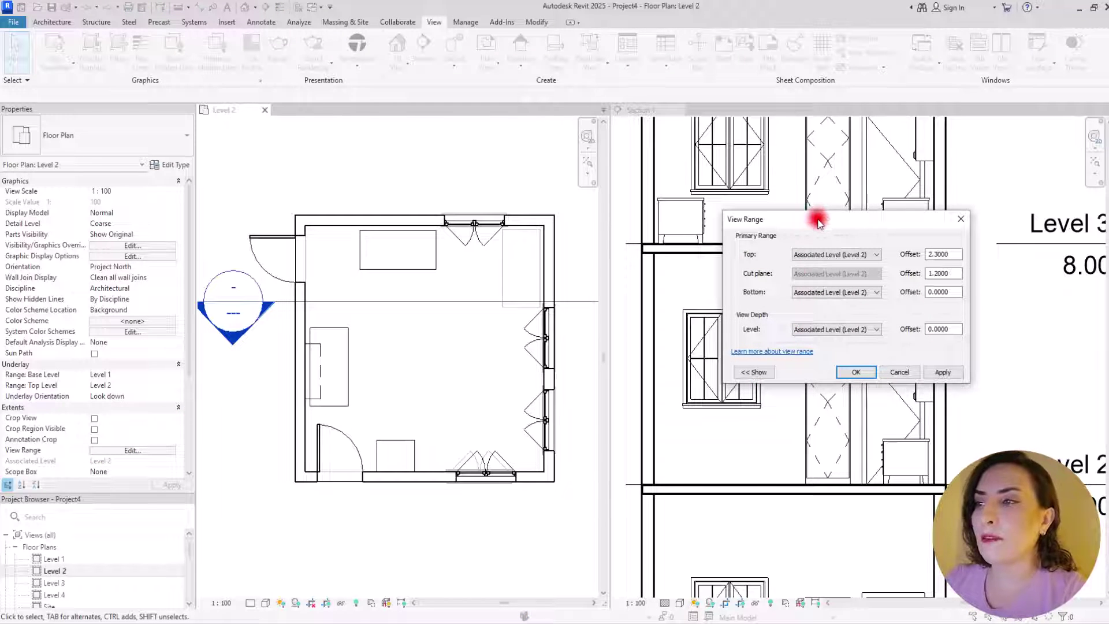
left_click_drag(818, 219, 813, 226)
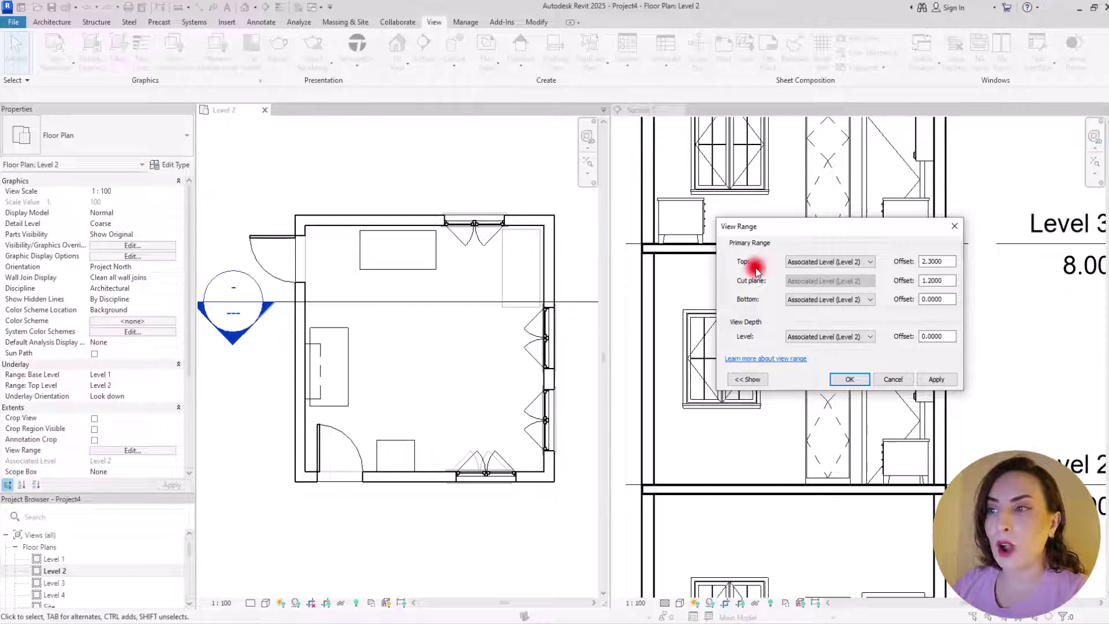
left_click(961, 228)
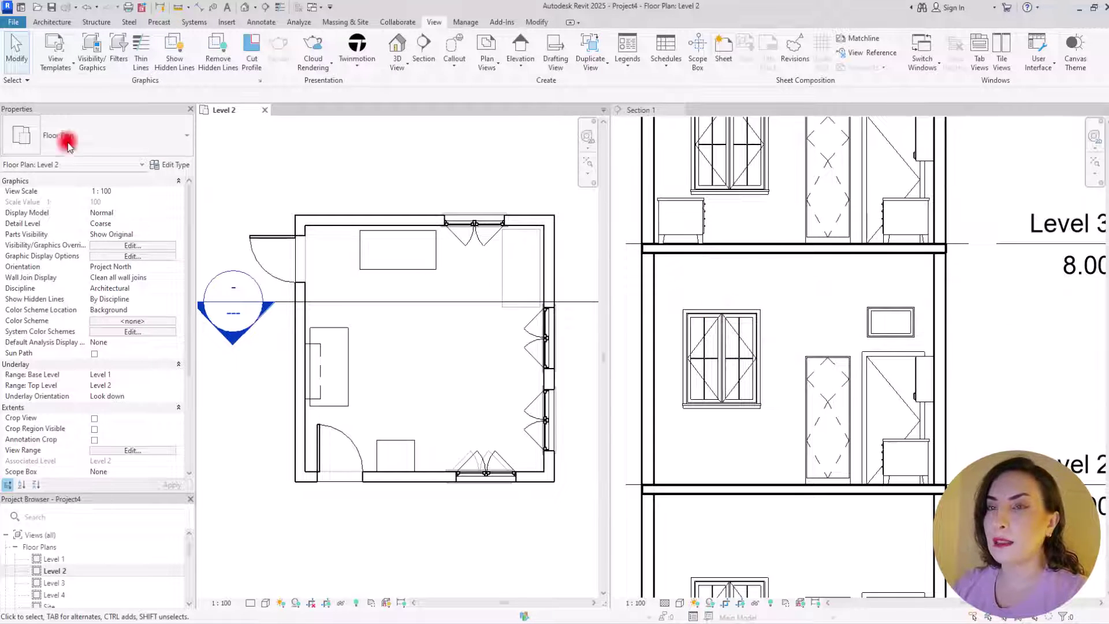
Draw a horizontal reference plane in the Orange subcategory across Section 1, just below Level 3
left_click(48, 23)
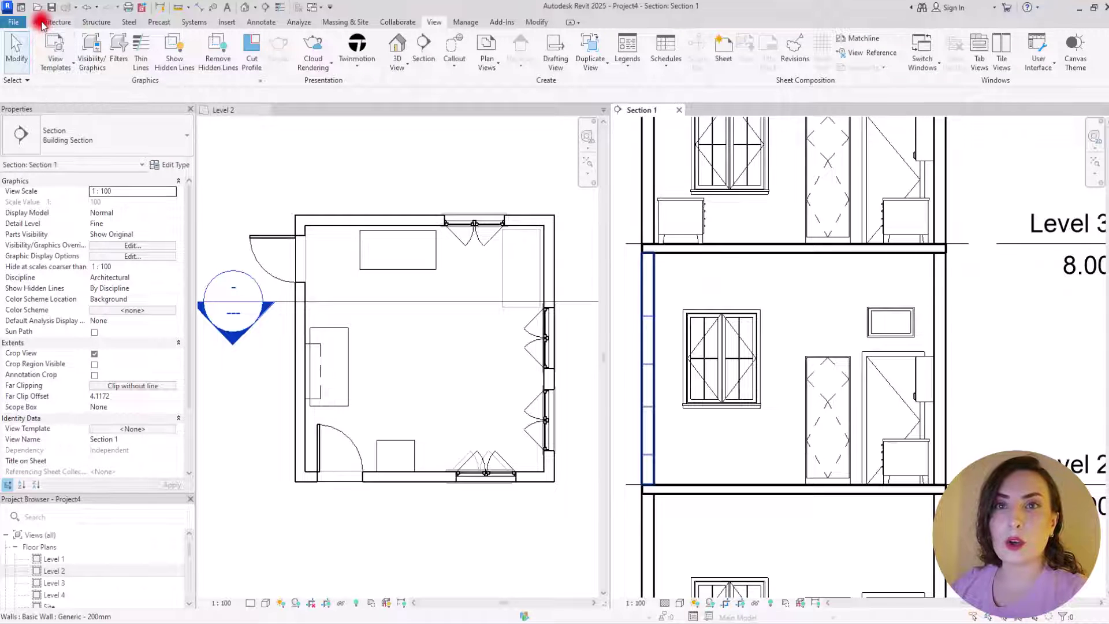
left_click(50, 22)
left_click(924, 44)
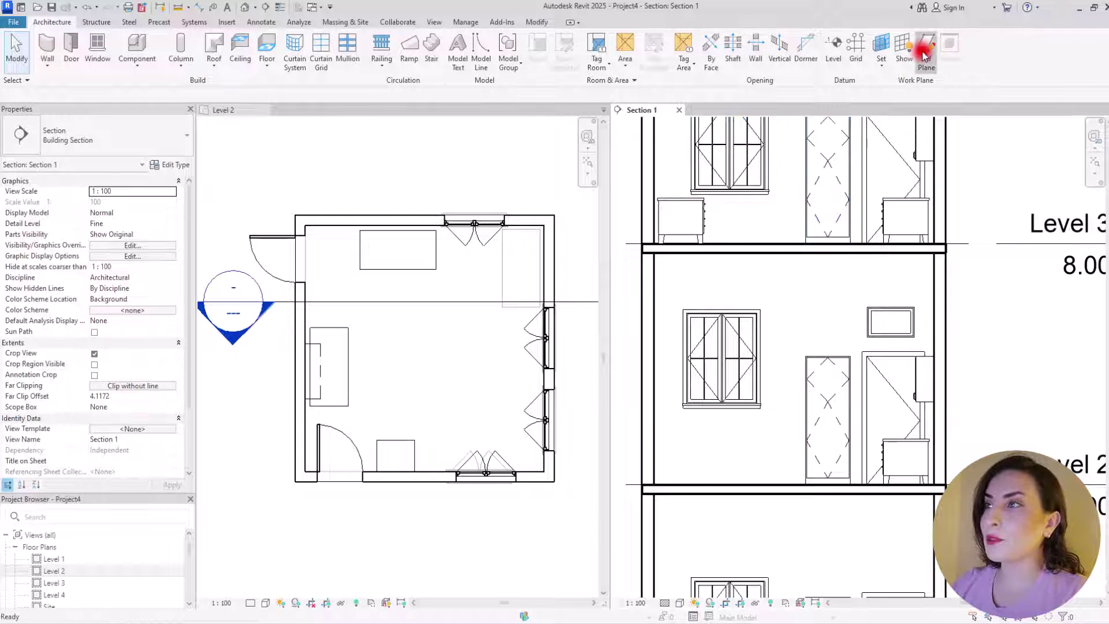
left_click(603, 57)
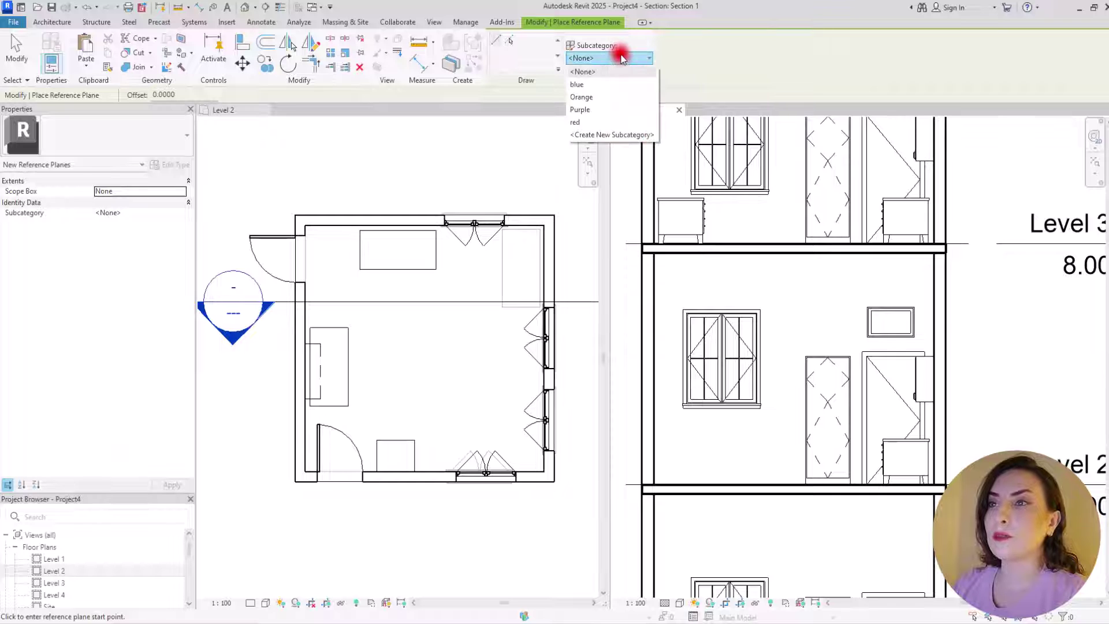
left_click(603, 101)
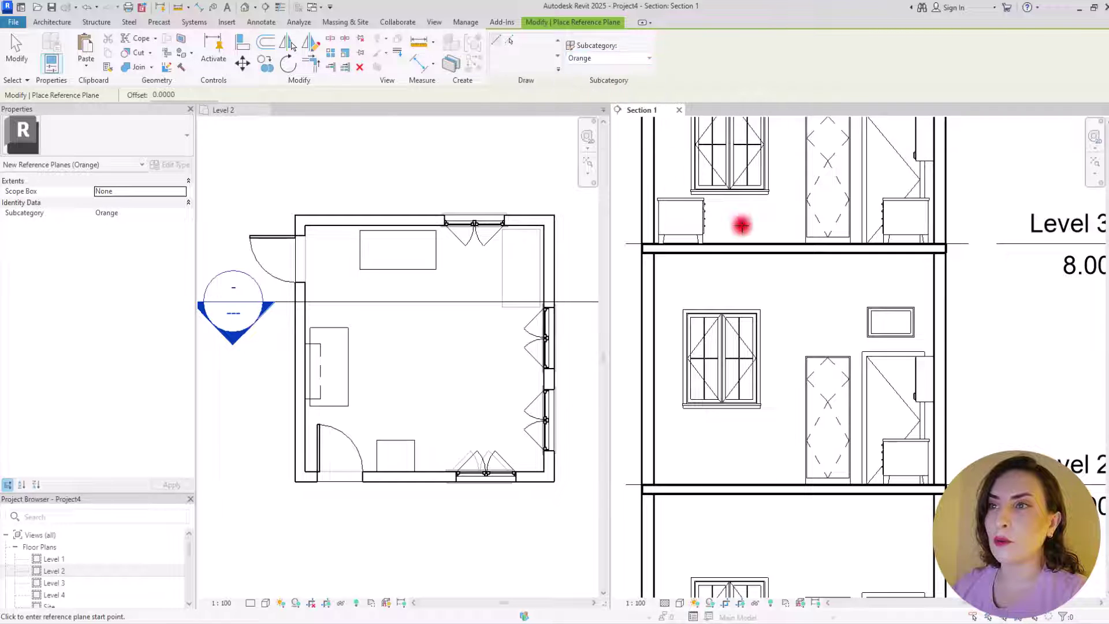
scroll(802, 286, "down", 2)
left_click(974, 283)
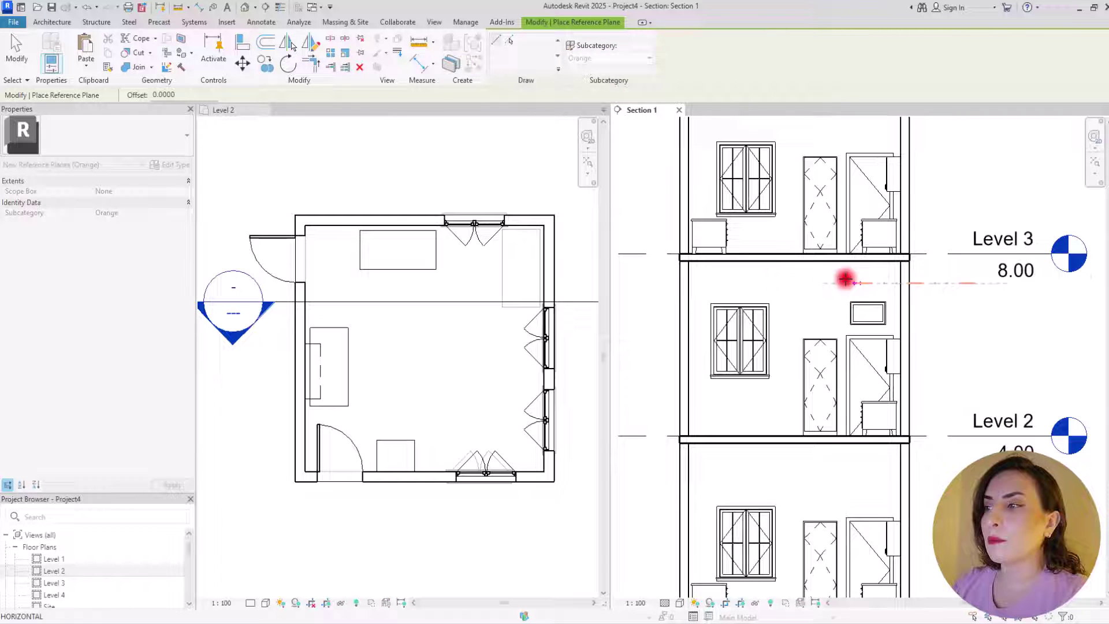
left_click(621, 283)
key("Escape")
key("Escape")
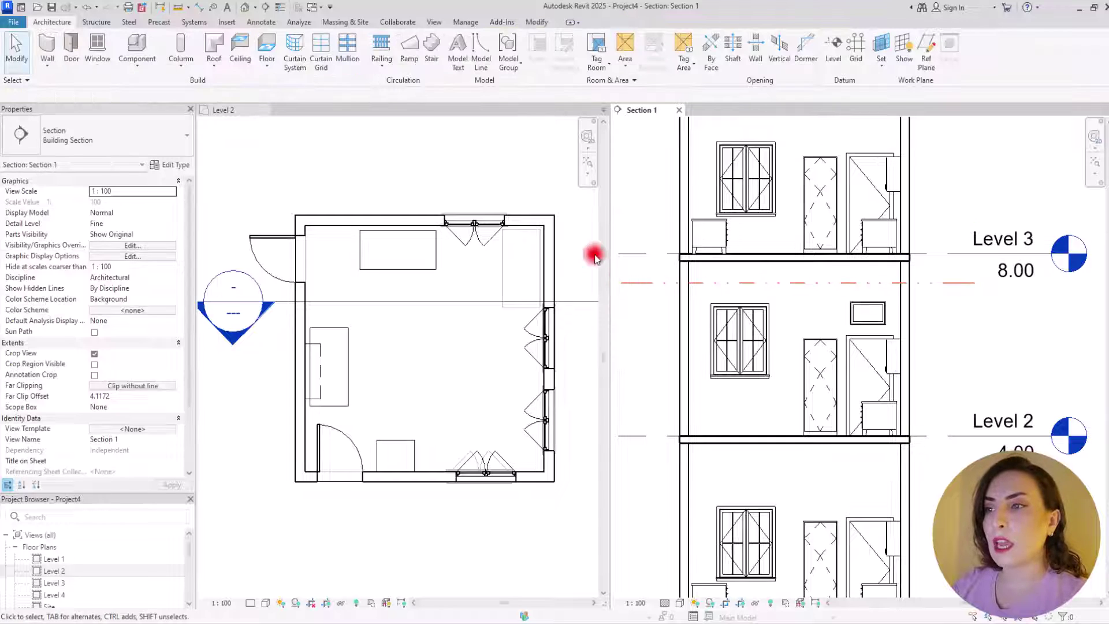
Check the Top offset in the Level 2 floor plan's View Range
left_click(297, 223)
left_click(122, 450)
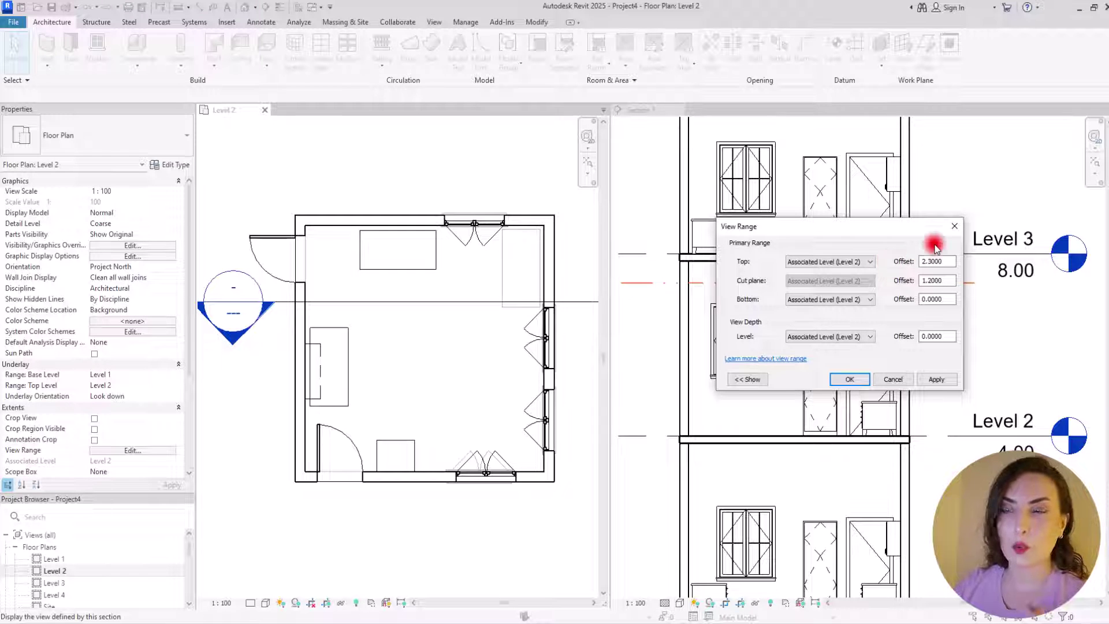
left_click(954, 226)
Set the orange reference plane's height above Level 2 to 2.3 in Section 1
left_click(778, 283)
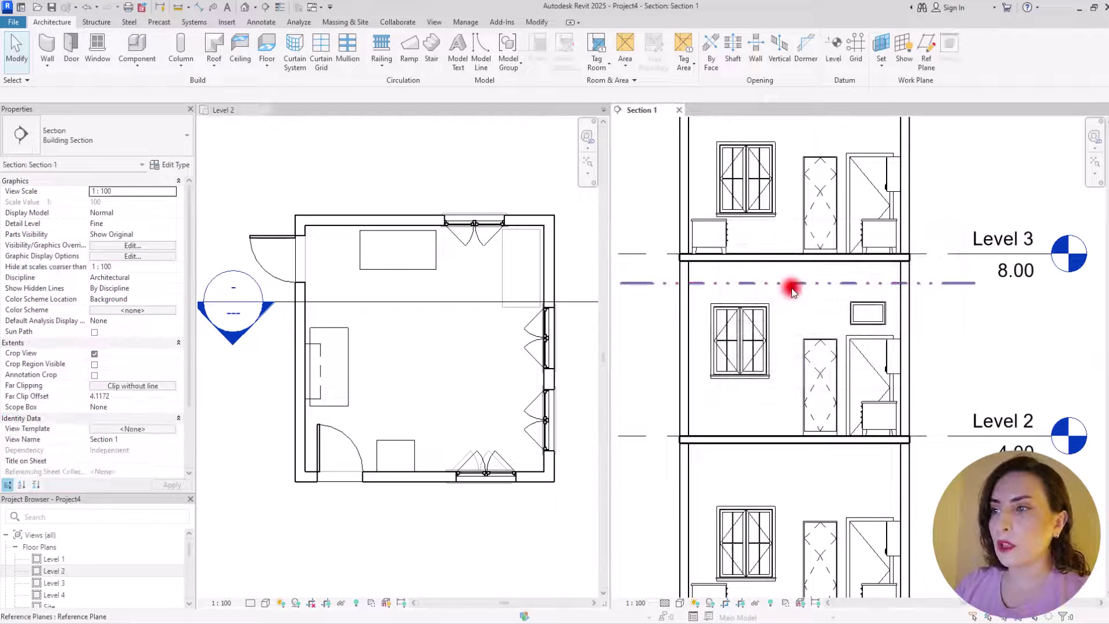
left_click(790, 283)
left_click(894, 359)
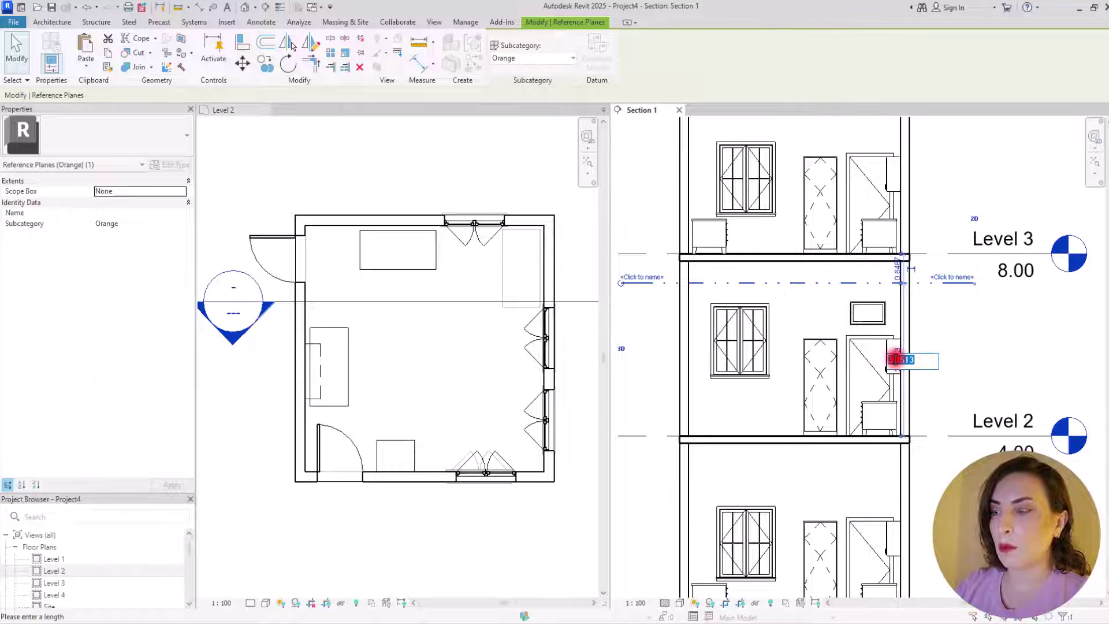
type("2.3")
key("Return")
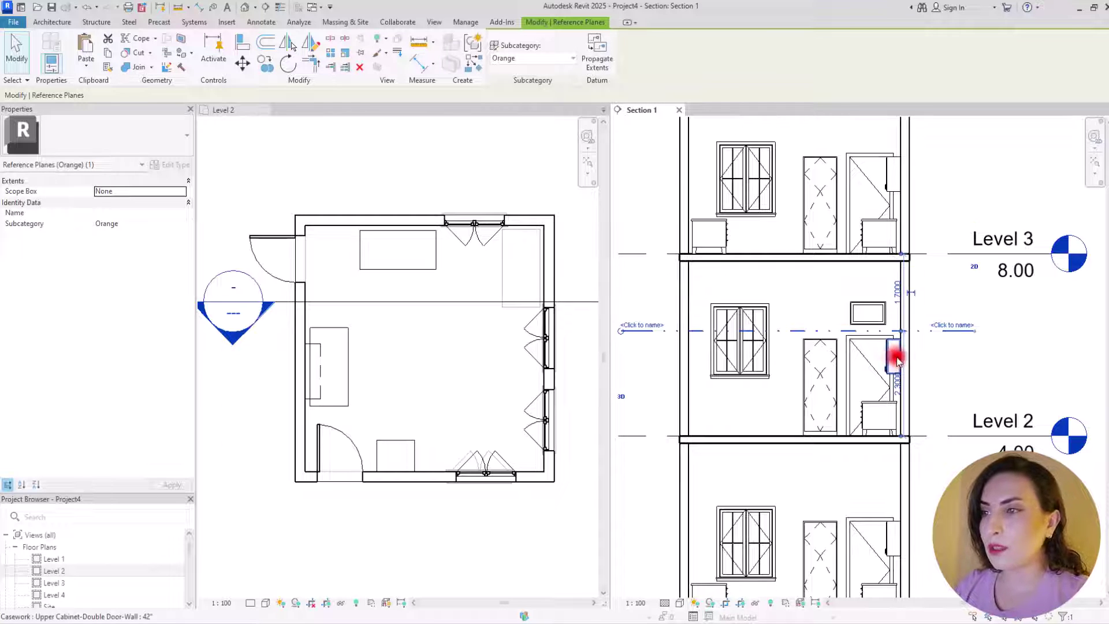
left_click(722, 384)
scroll(723, 384, "up", 2)
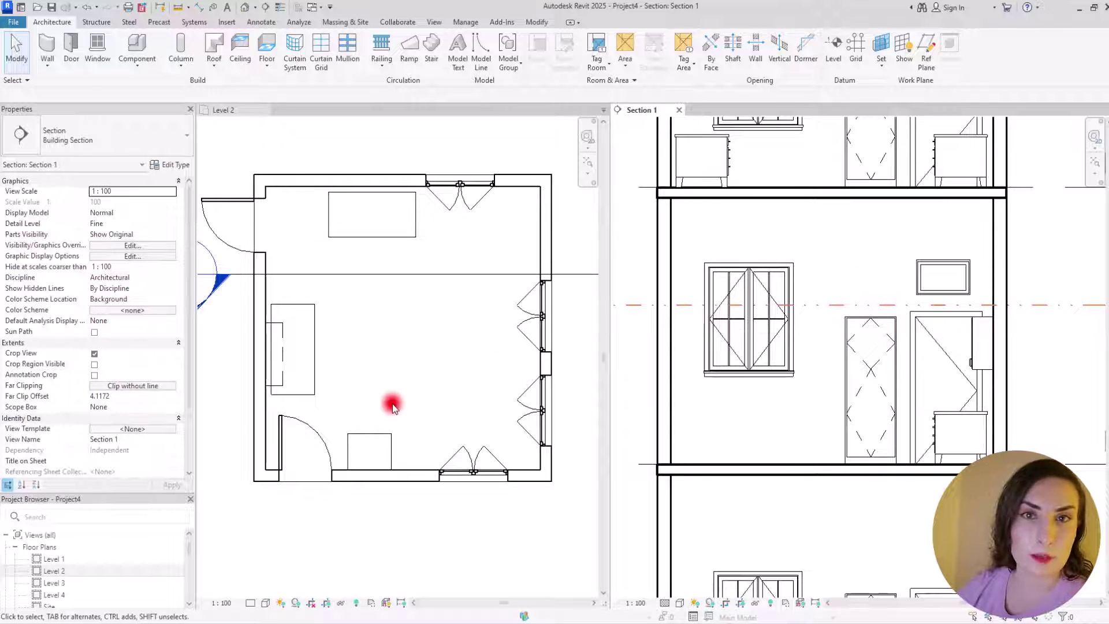
Select the high fixed window, desk, upper cabinet and tall cabinet in Section 1 to compare how each shows in the Level 2 plan
left_click(448, 335)
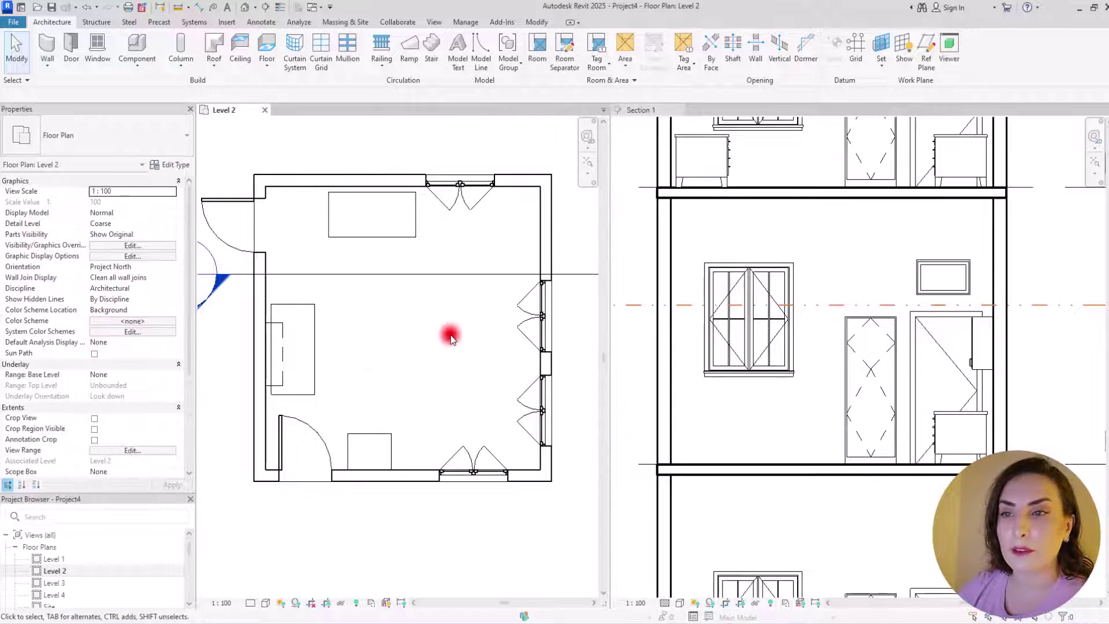
left_click(960, 296)
left_click(961, 296)
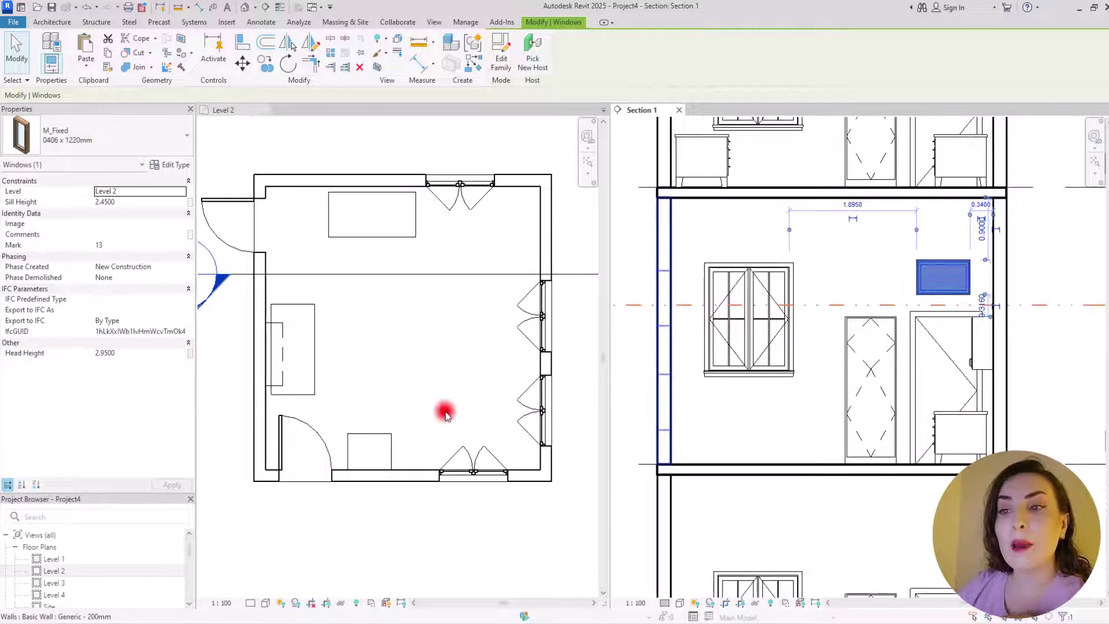
left_click(439, 518)
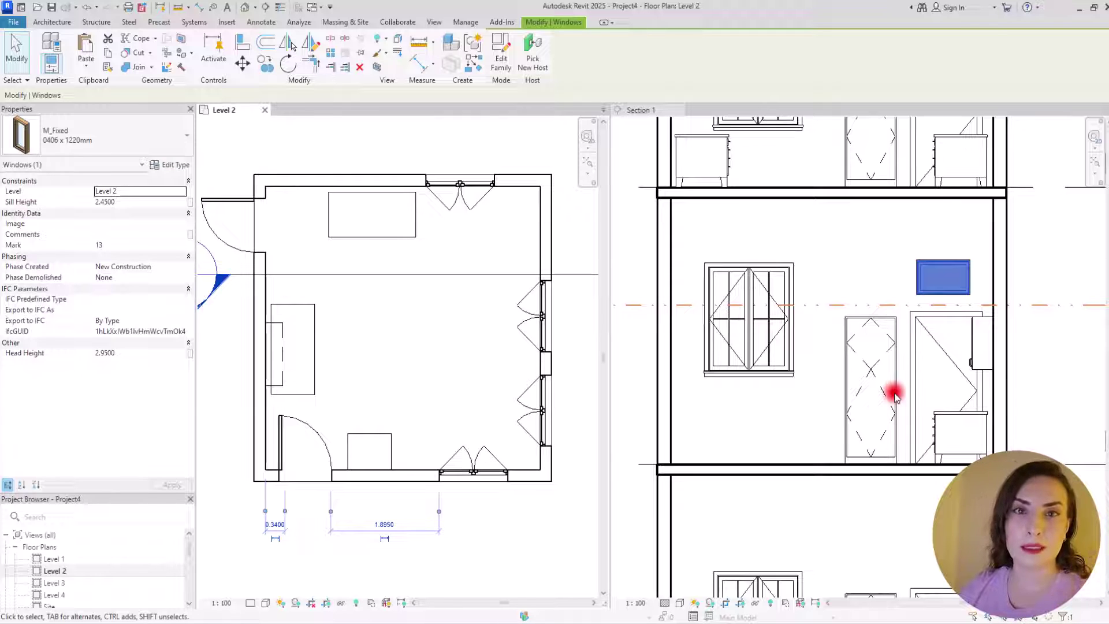
left_click(949, 424)
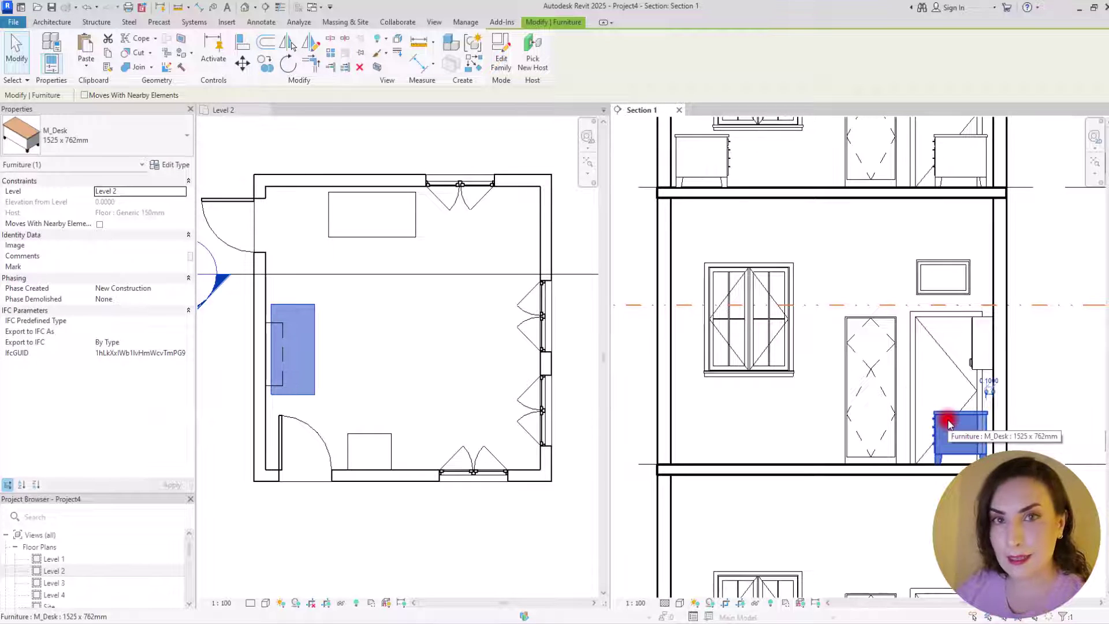
left_click(977, 350)
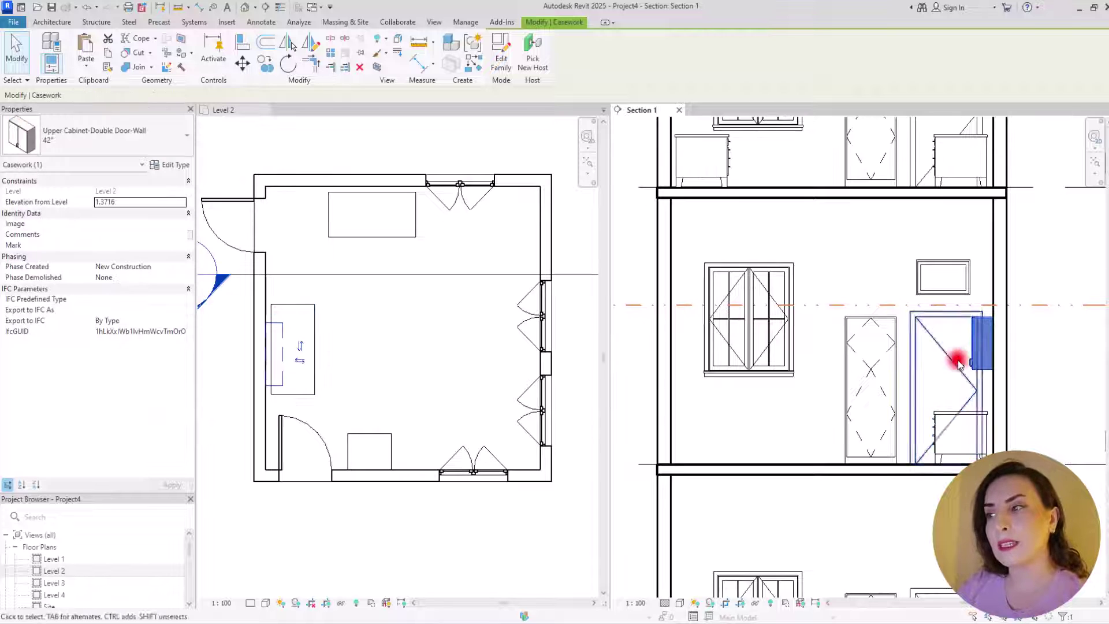
left_click(887, 365)
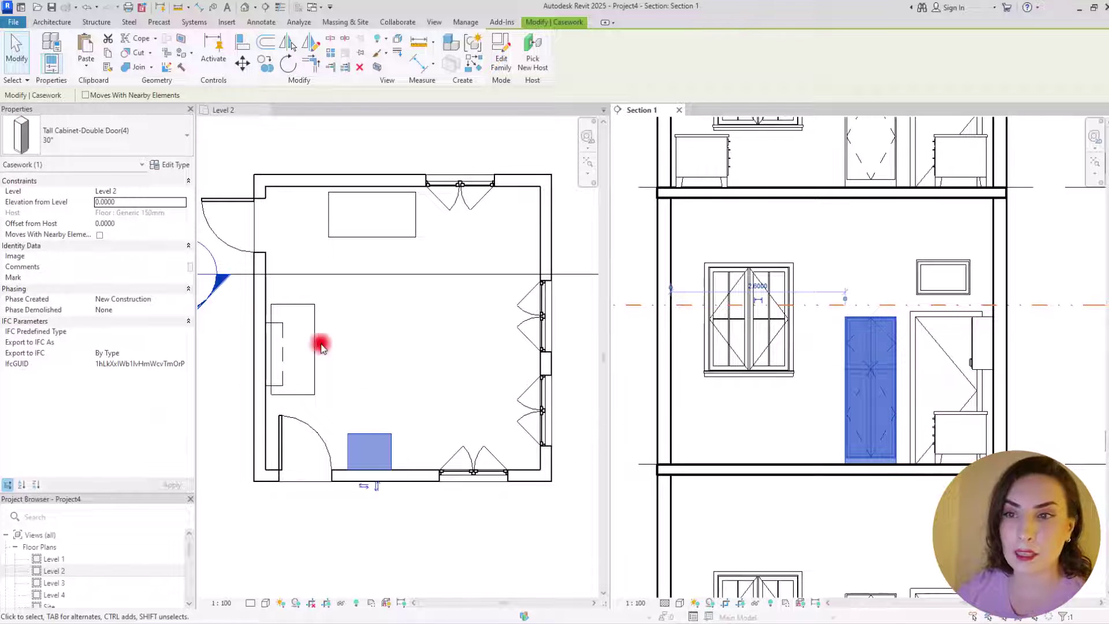
Set the Level 2 floor plan's visual style to Consistent Colors
left_click(365, 367)
left_click(265, 602)
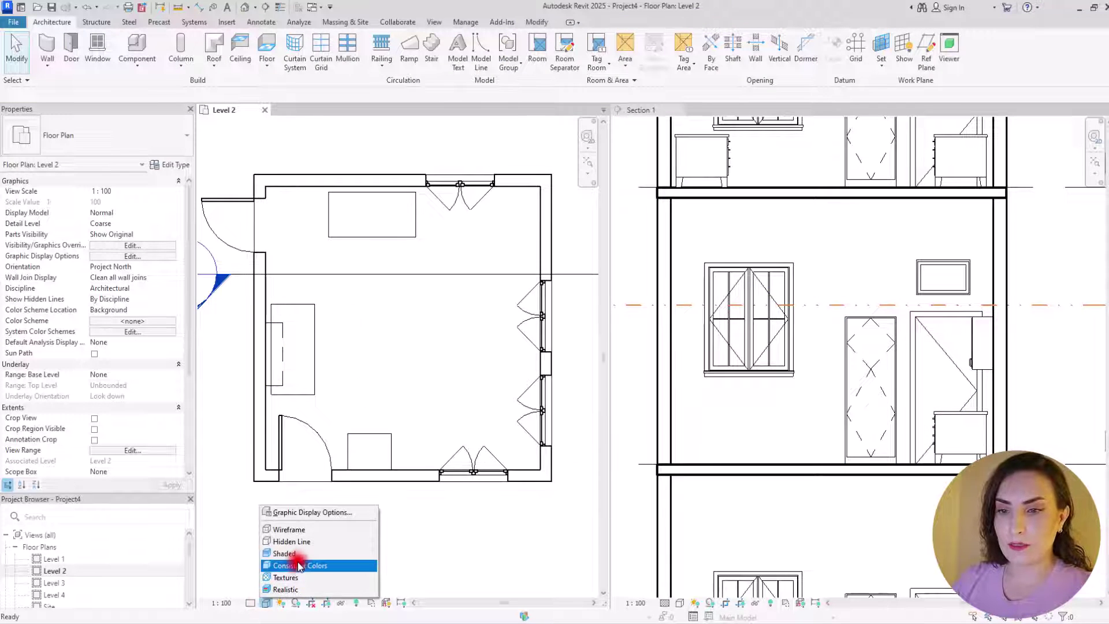
left_click(293, 565)
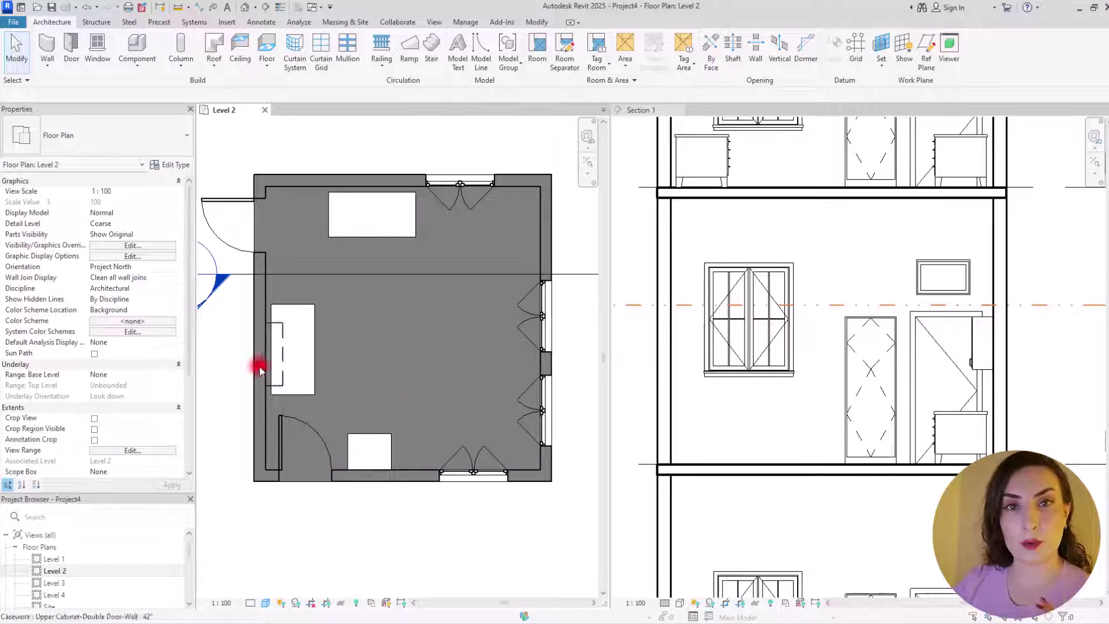
Check the cut plane in Level 2's View Range and draw a horizontal reference plane in the red subcategory across Section 1, below the orange one
left_click(131, 450)
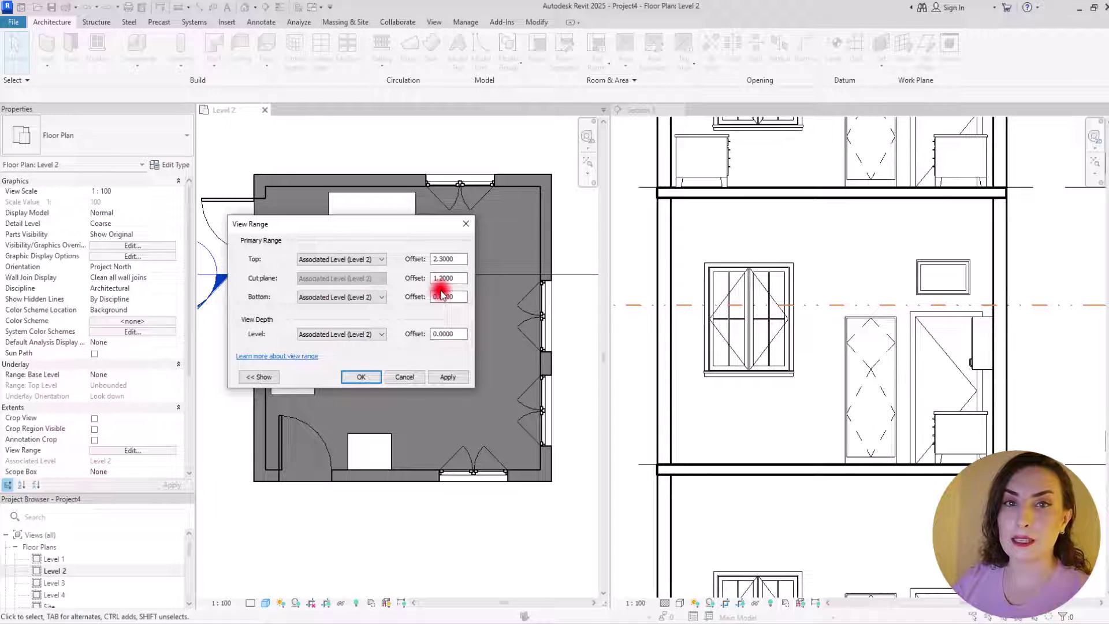
left_click(465, 223)
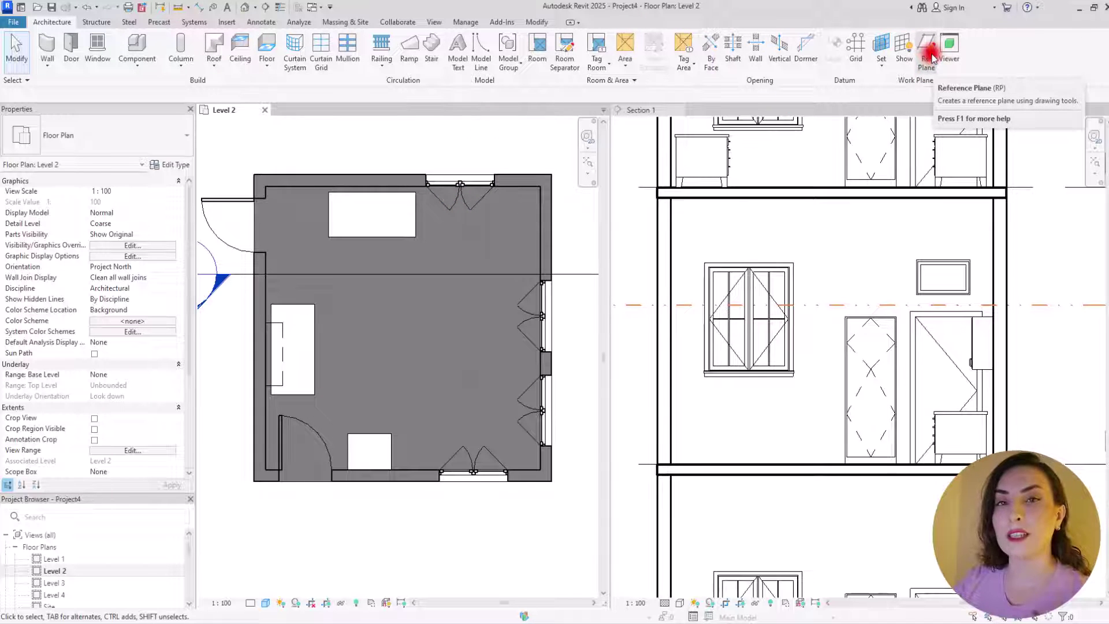
left_click(929, 55)
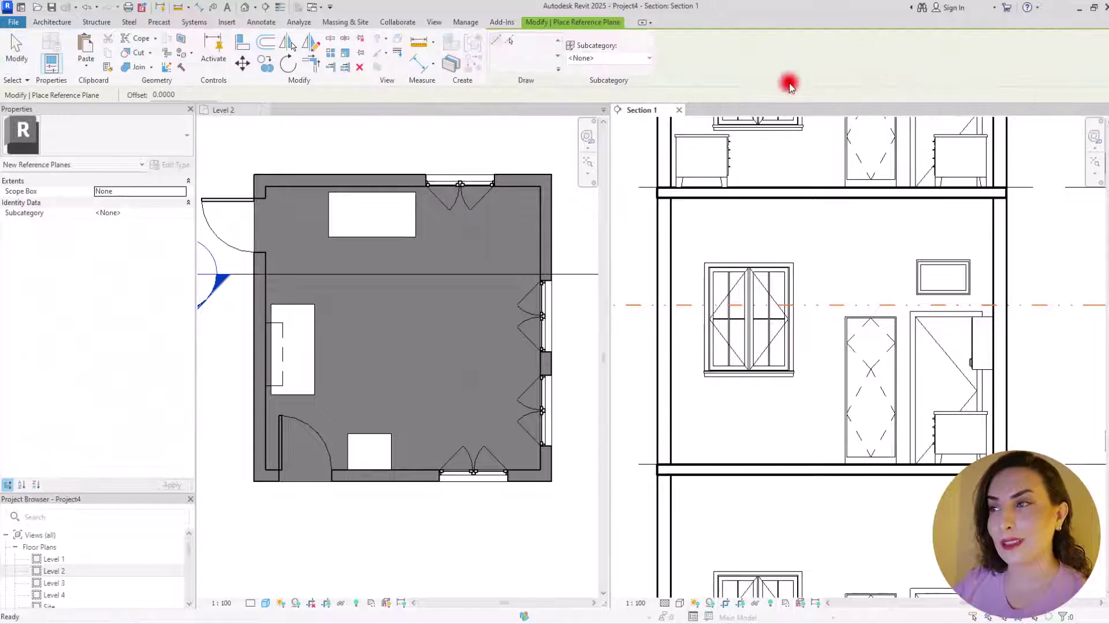
left_click(590, 59)
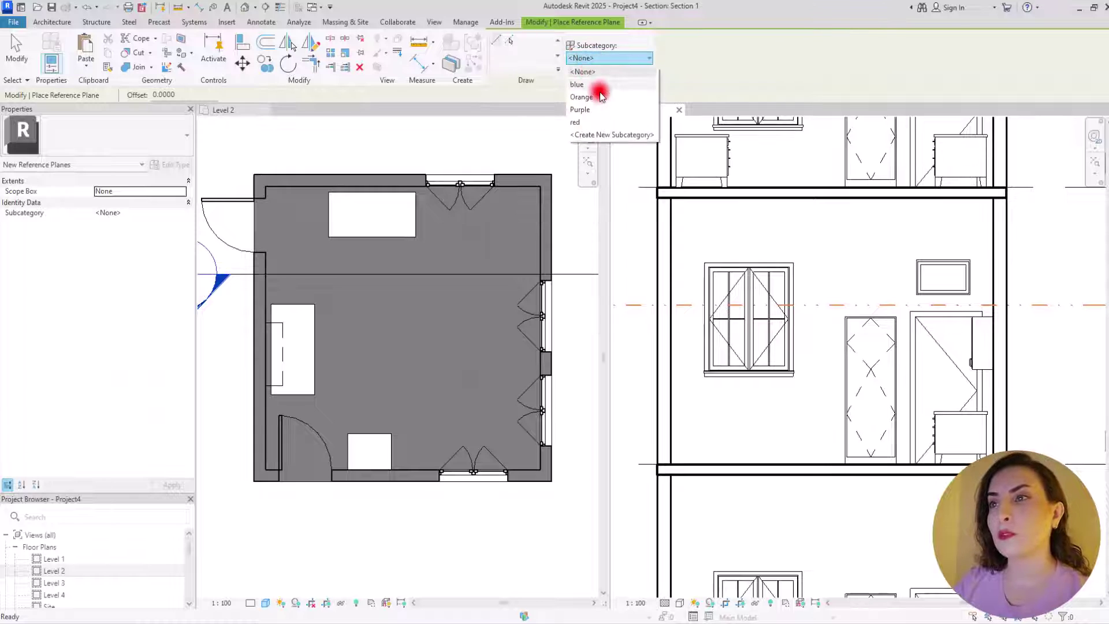
left_click(577, 123)
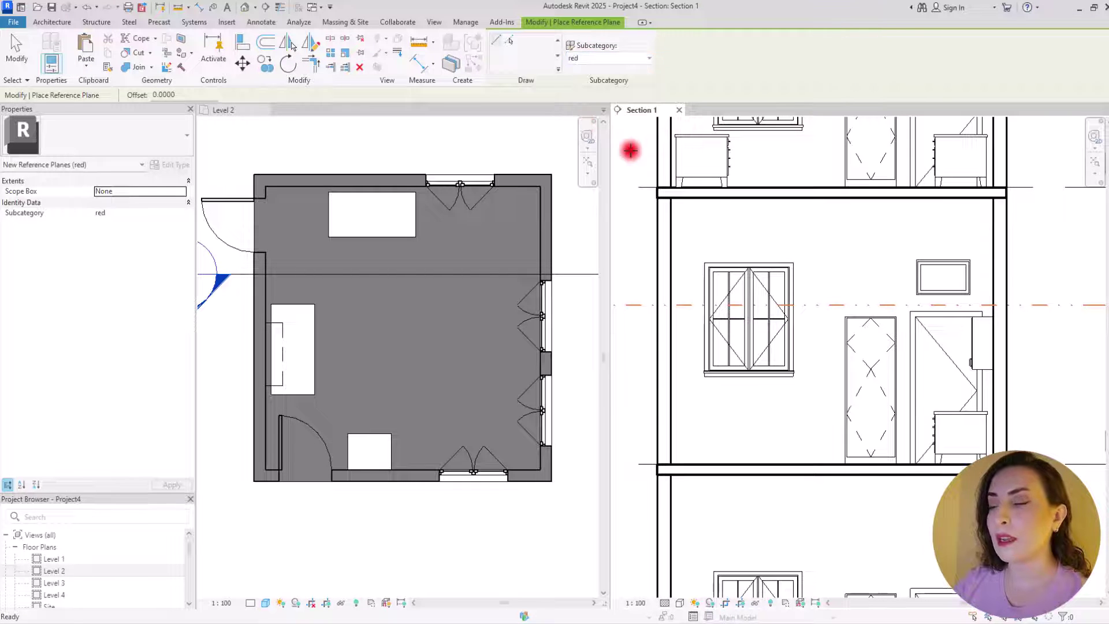
left_click(1086, 376)
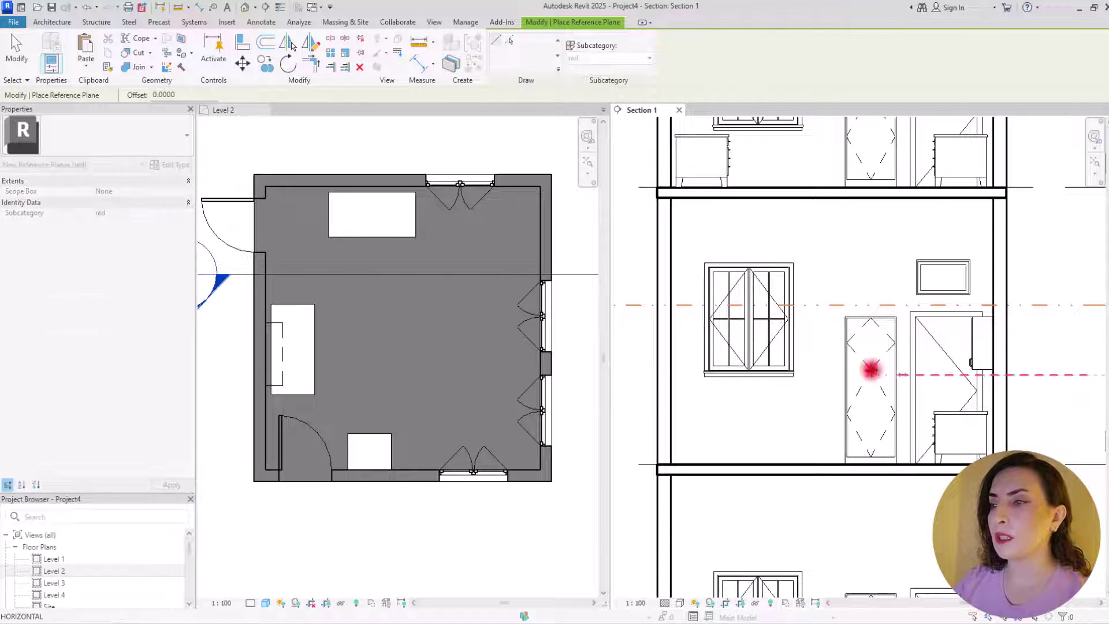
left_click(624, 374)
Set the red reference plane's height above Level 2 to 1.2 and return to the Level 2 floor plan
left_click(990, 419)
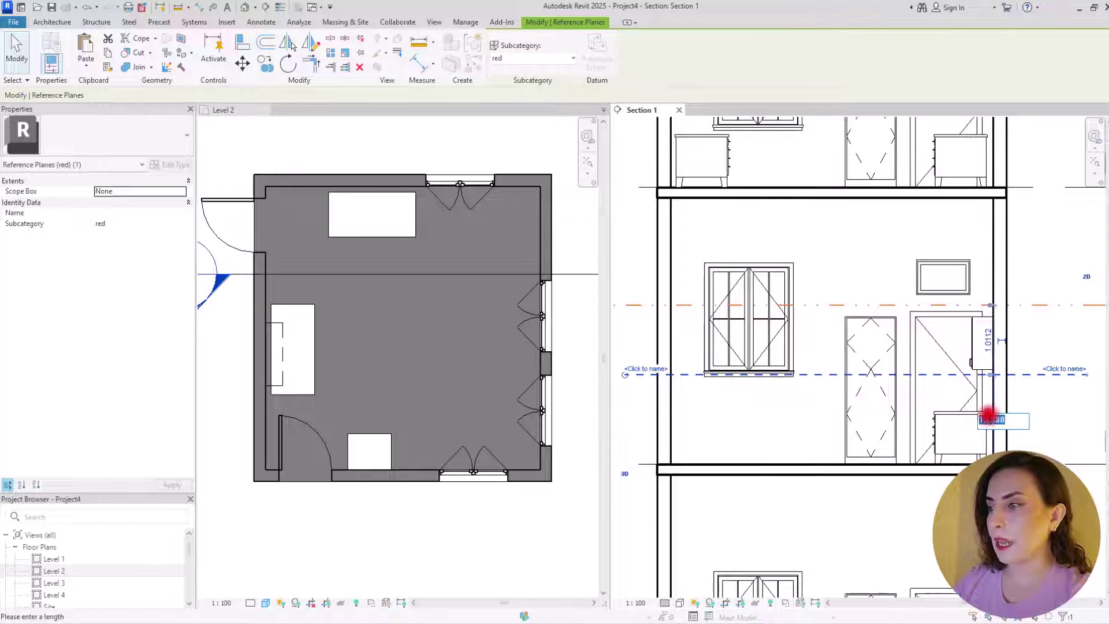
type("1.2")
key("Return")
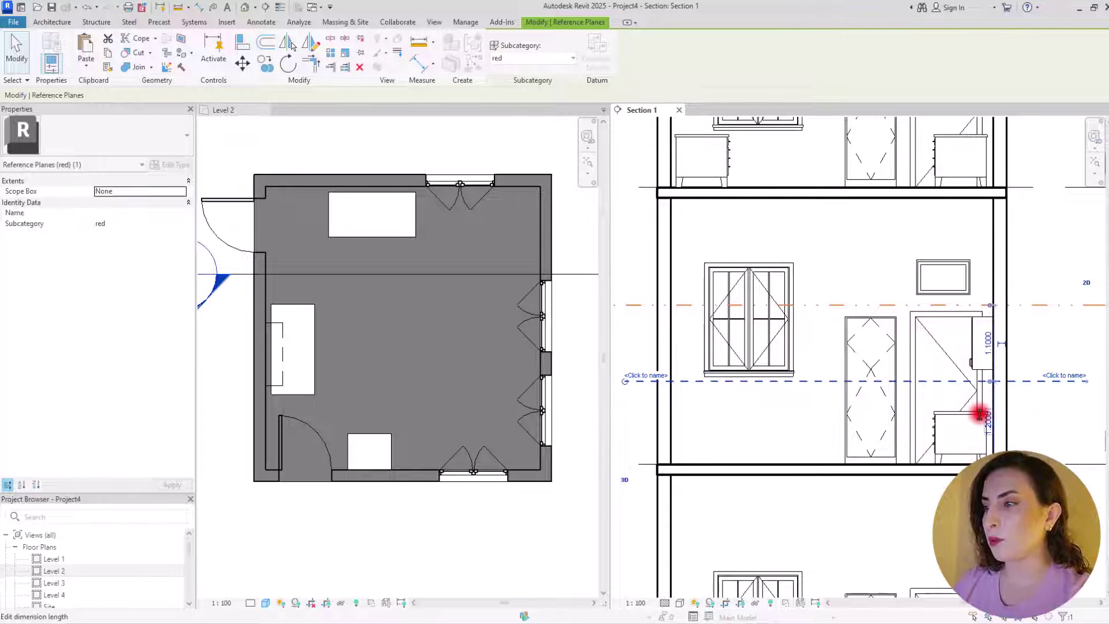
left_click(265, 137)
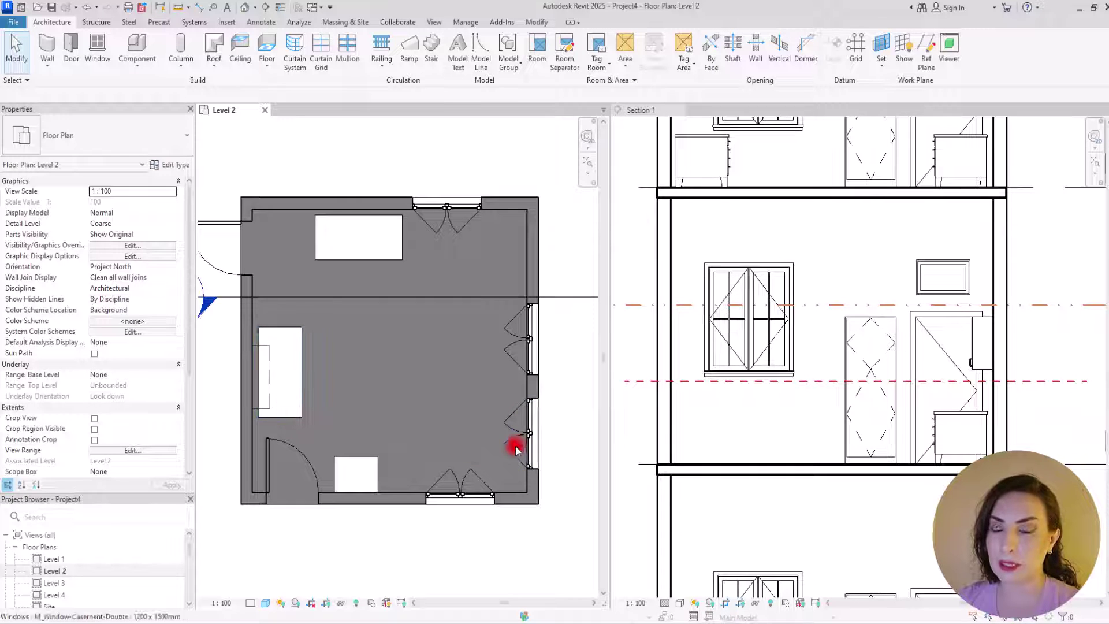
Examine the line weights of the cut wall, door and tall cabinet up close in the Level 2 plan
scroll(396, 486, "up", 5)
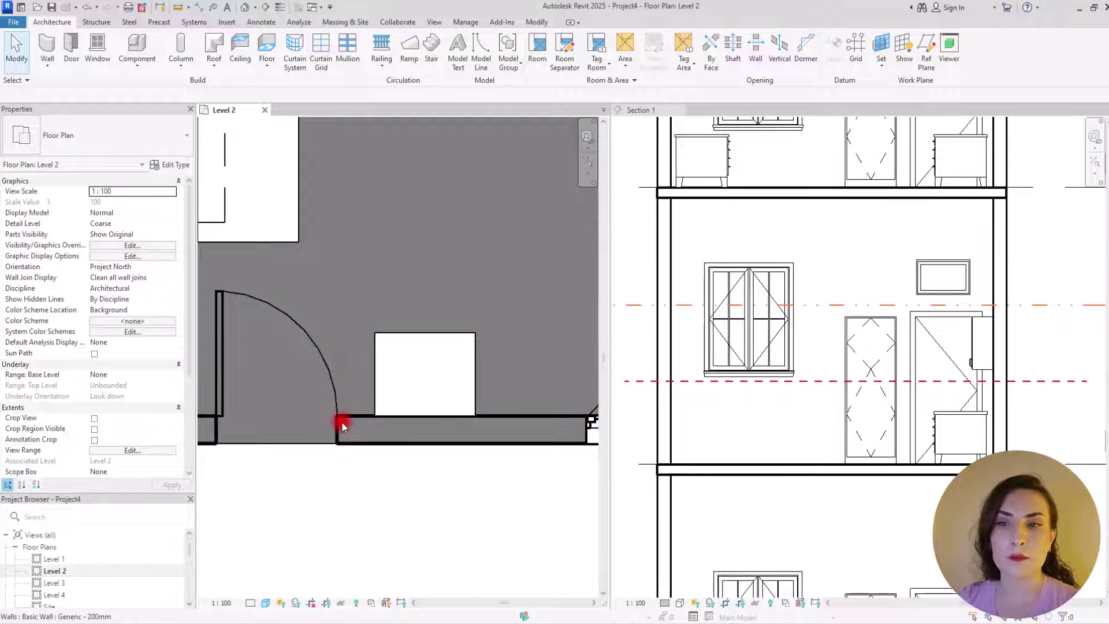
scroll(339, 422, "up", 2)
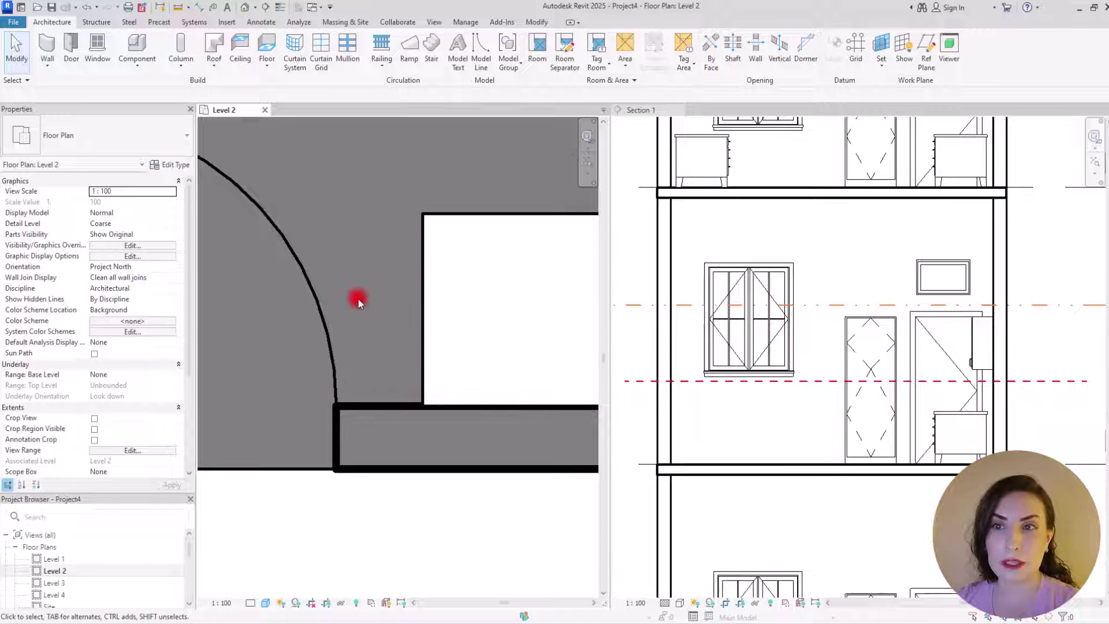
scroll(361, 594, "down", 2)
scroll(393, 485, "down", 3)
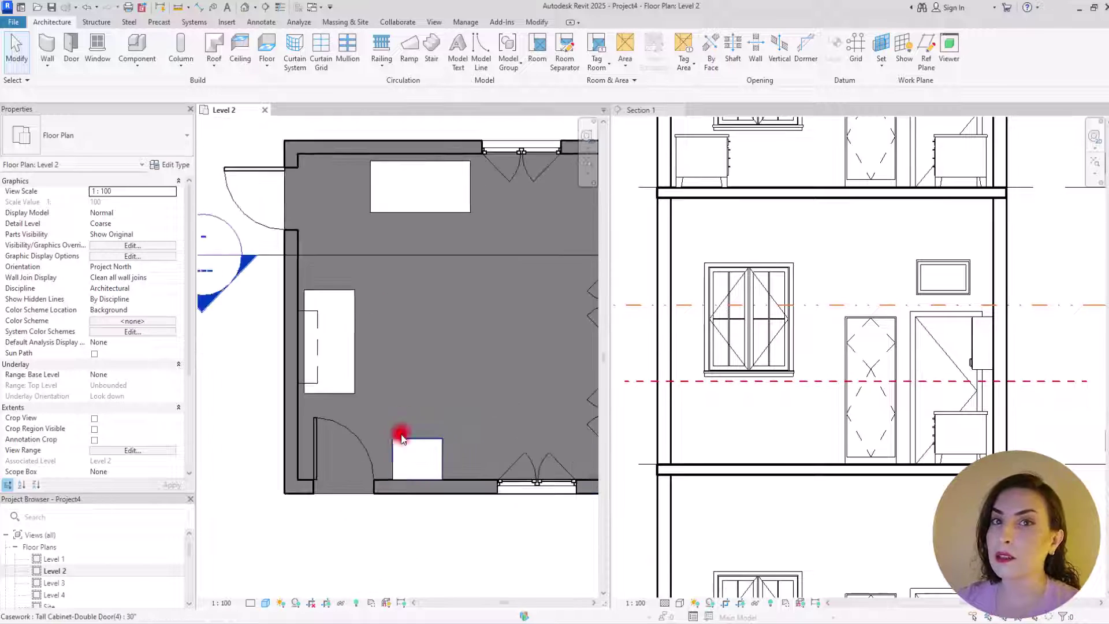
middle_click_drag(405, 398, 406, 363)
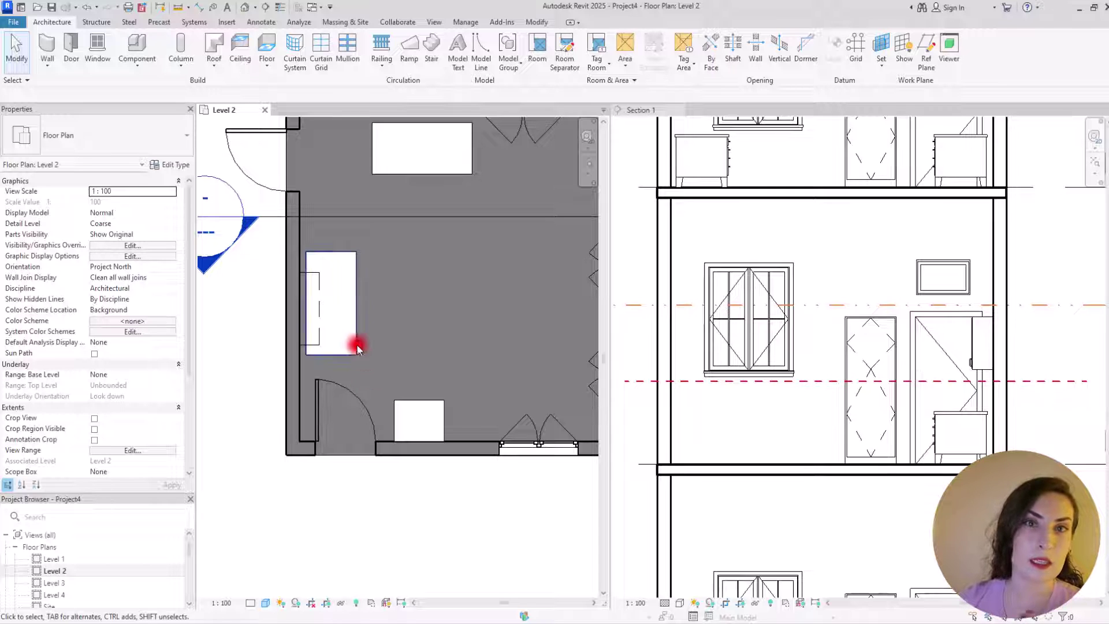
left_click(642, 412)
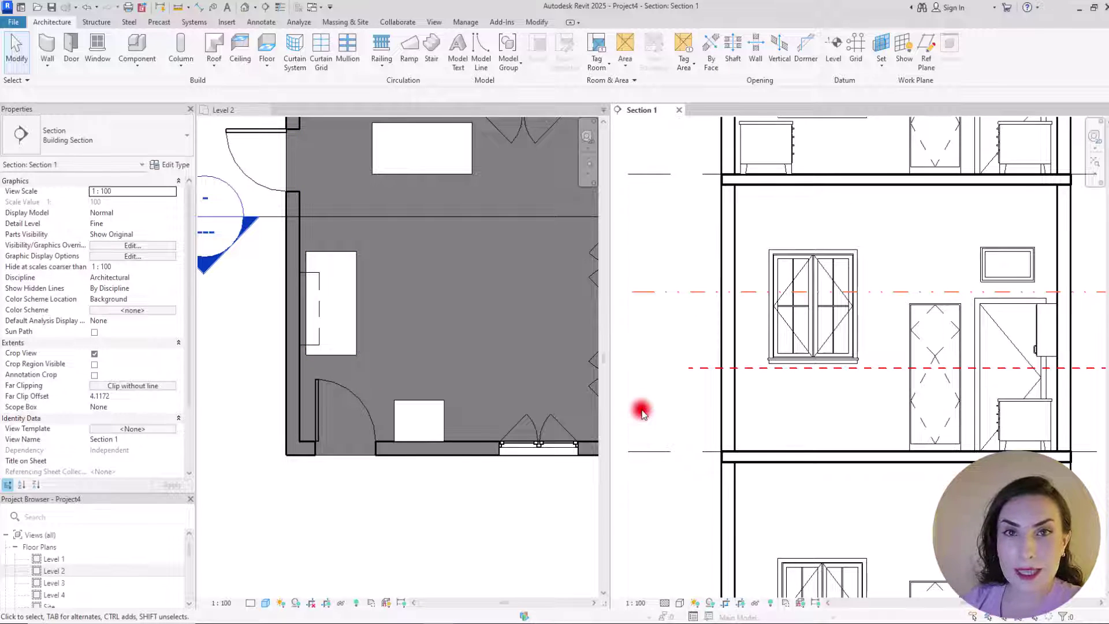
scroll(840, 368, "up", 4)
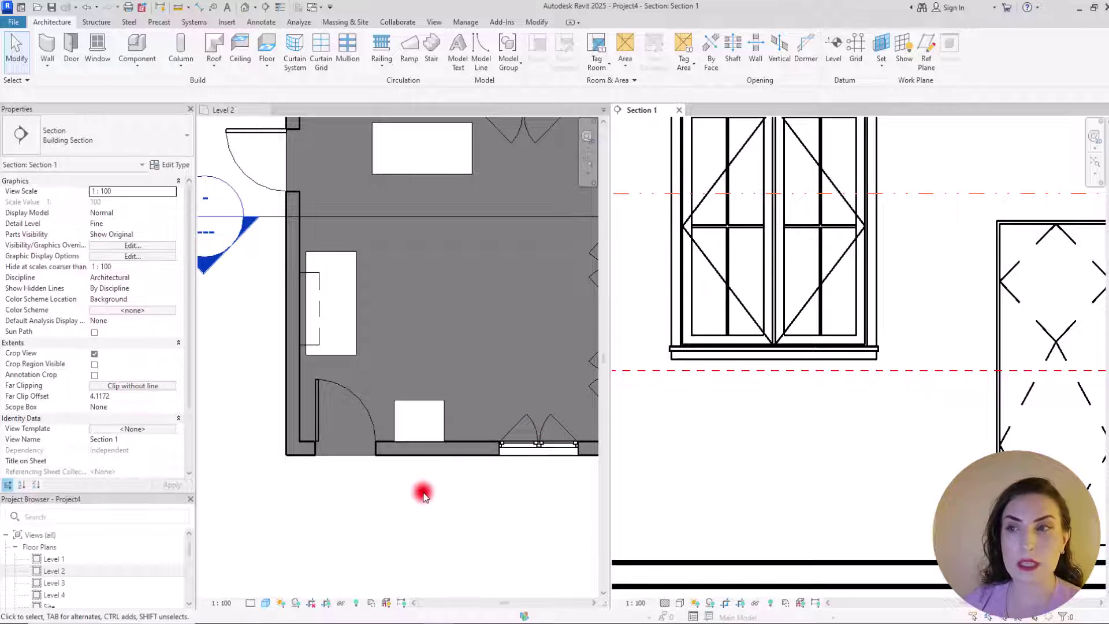
scroll(419, 504, "down", 1)
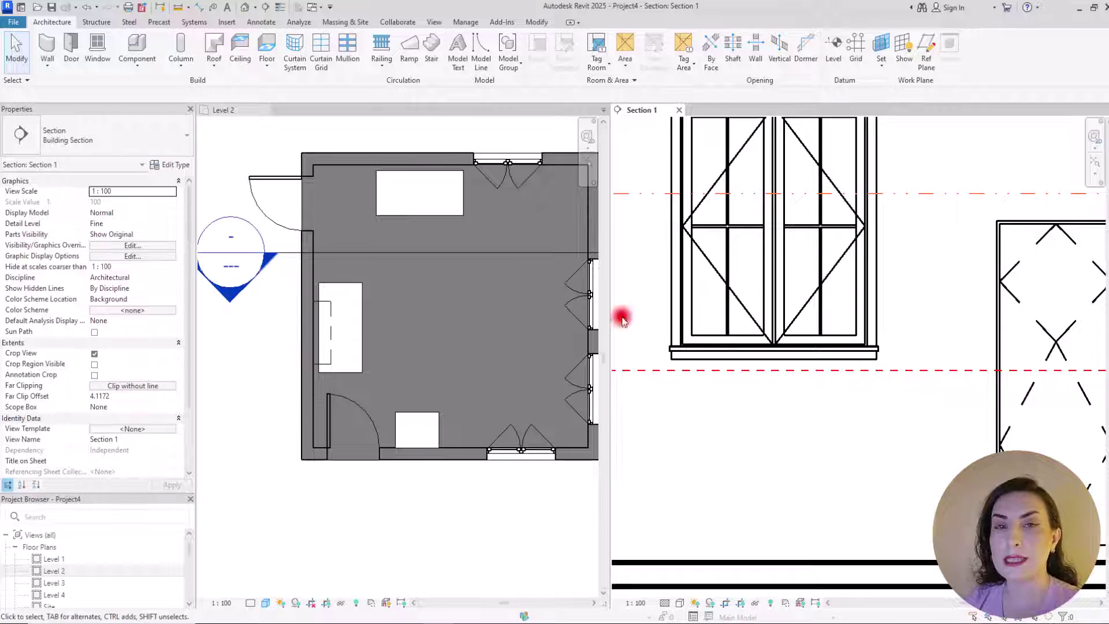
scroll(795, 378, "down", 2)
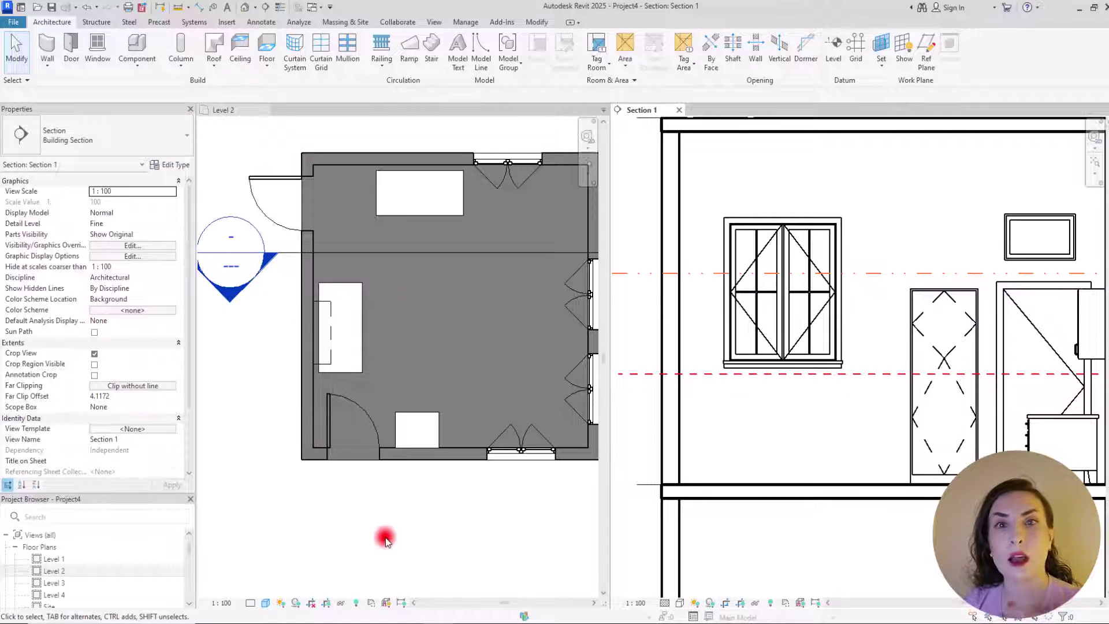
Set the Level 2 plan's View Range to a top offset of 3.5 and a cut plane offset of 3
left_click(508, 506)
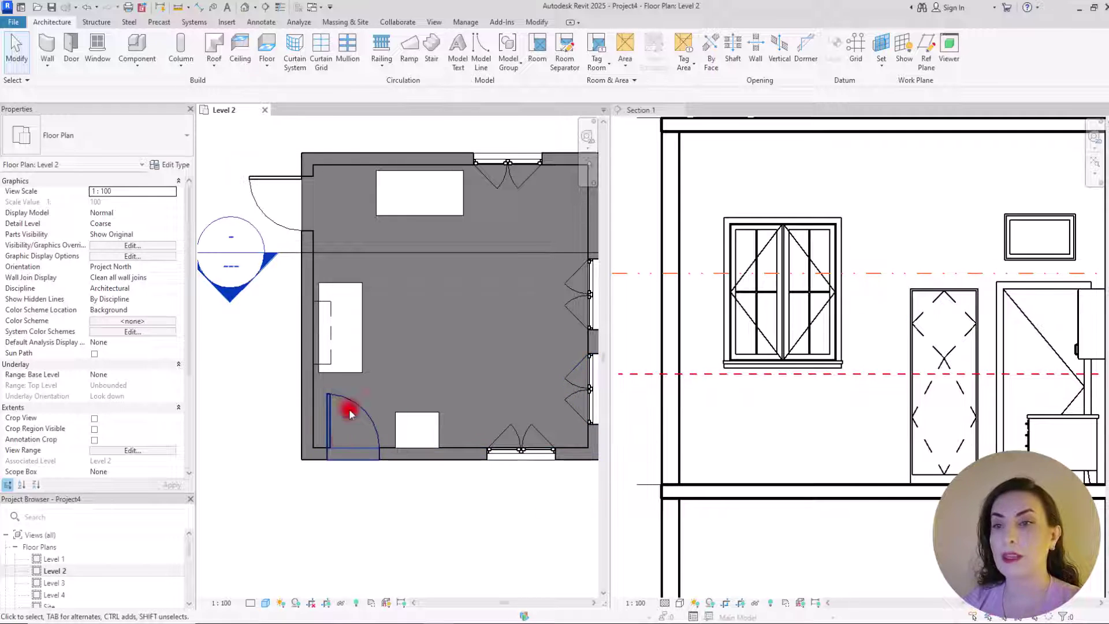
left_click(130, 450)
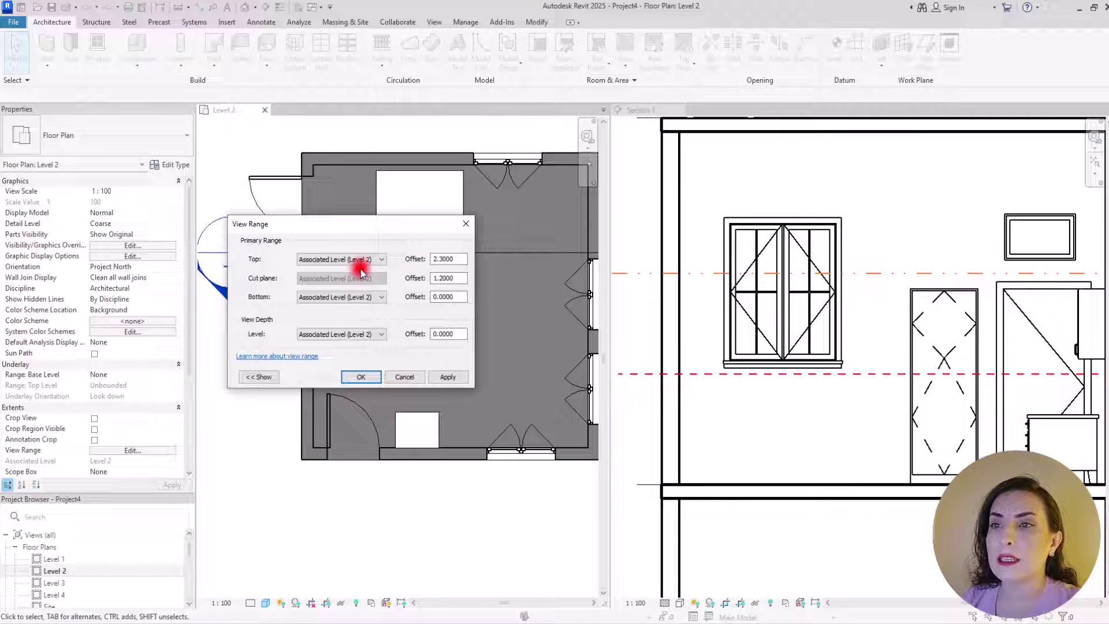
double_click(457, 259)
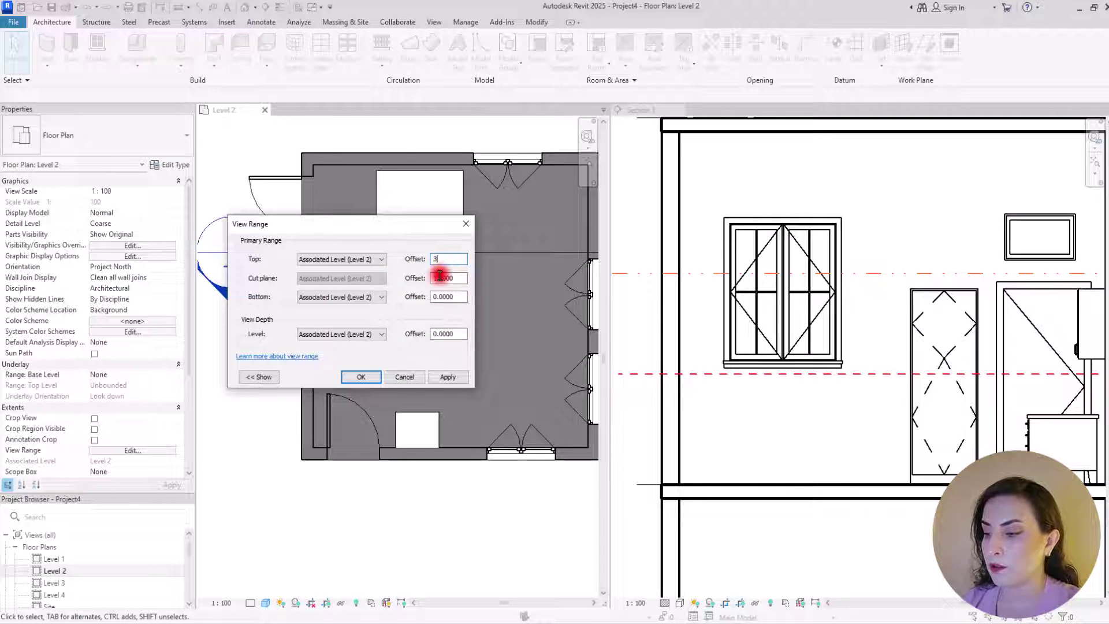
type("5")
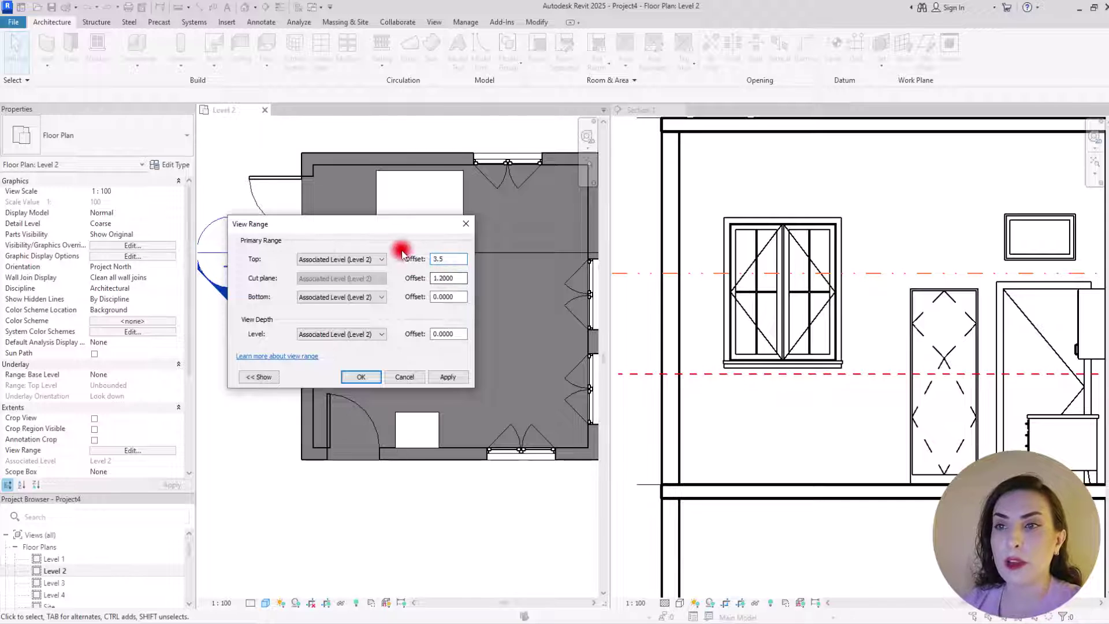
double_click(457, 277)
type("3")
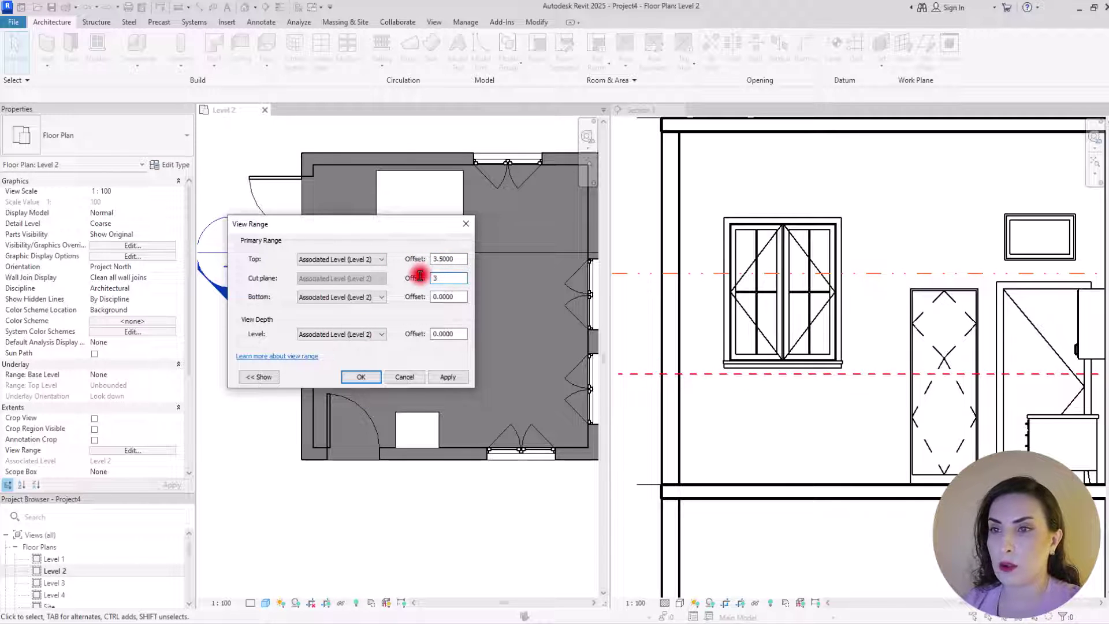
left_click(363, 377)
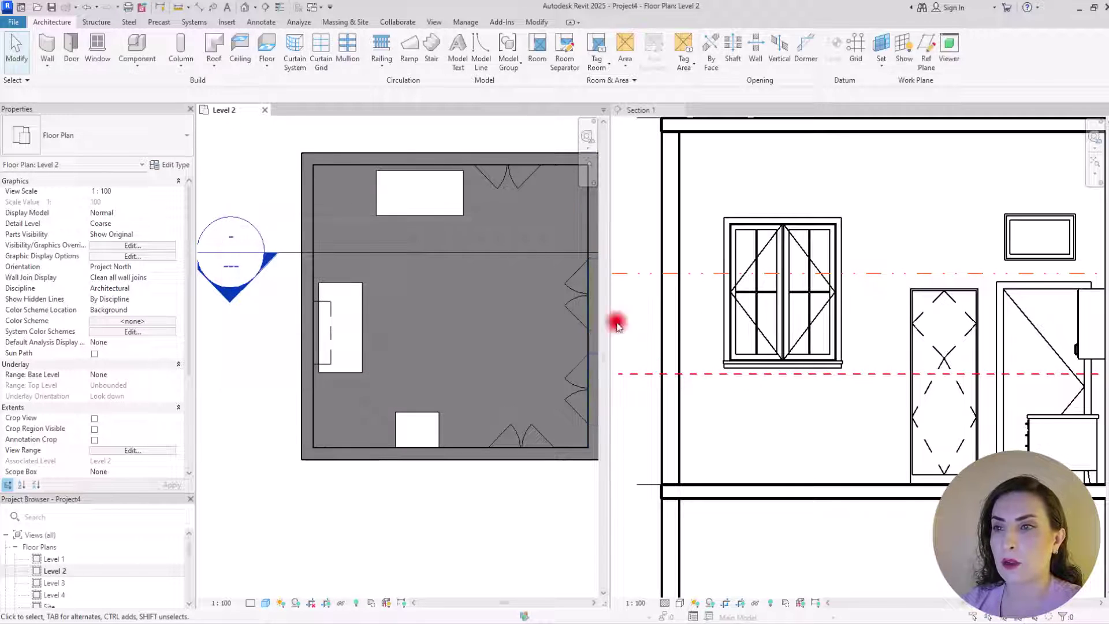
Set the orange reference plane's height above Level 2 to 3.5 in Section 1, measuring it from the Level 2 line
left_click(881, 282)
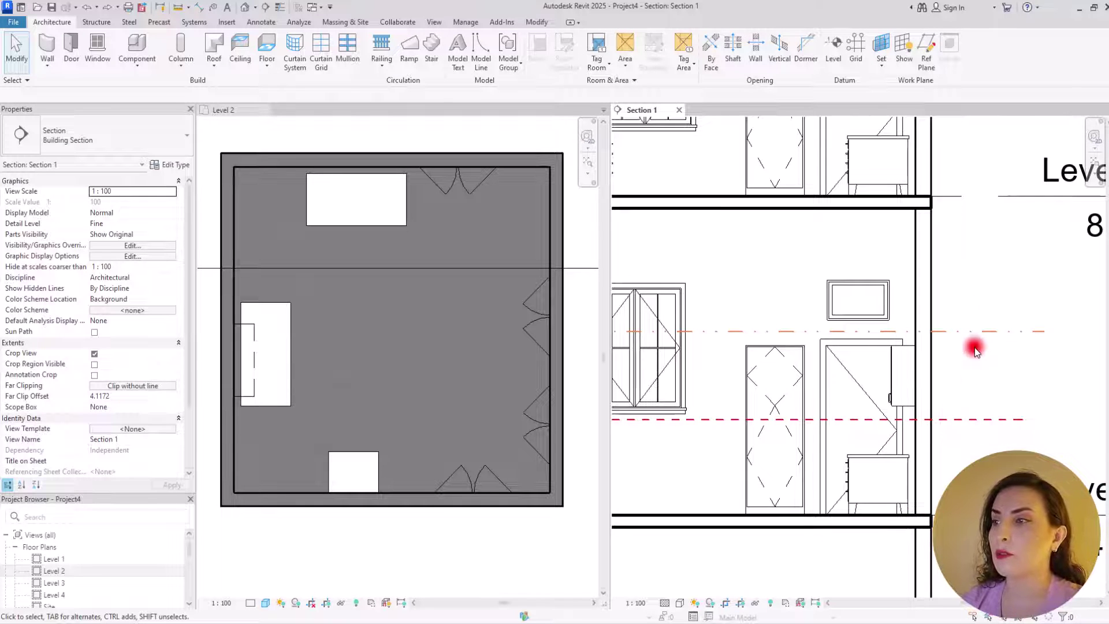
left_click(976, 330)
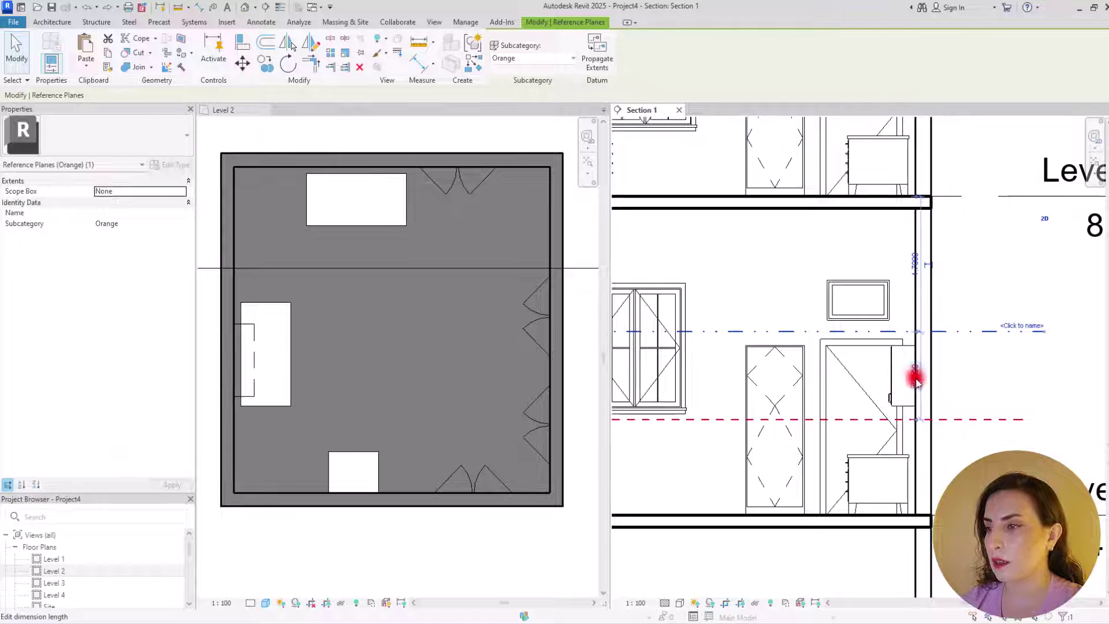
left_click_drag(916, 381, 874, 515)
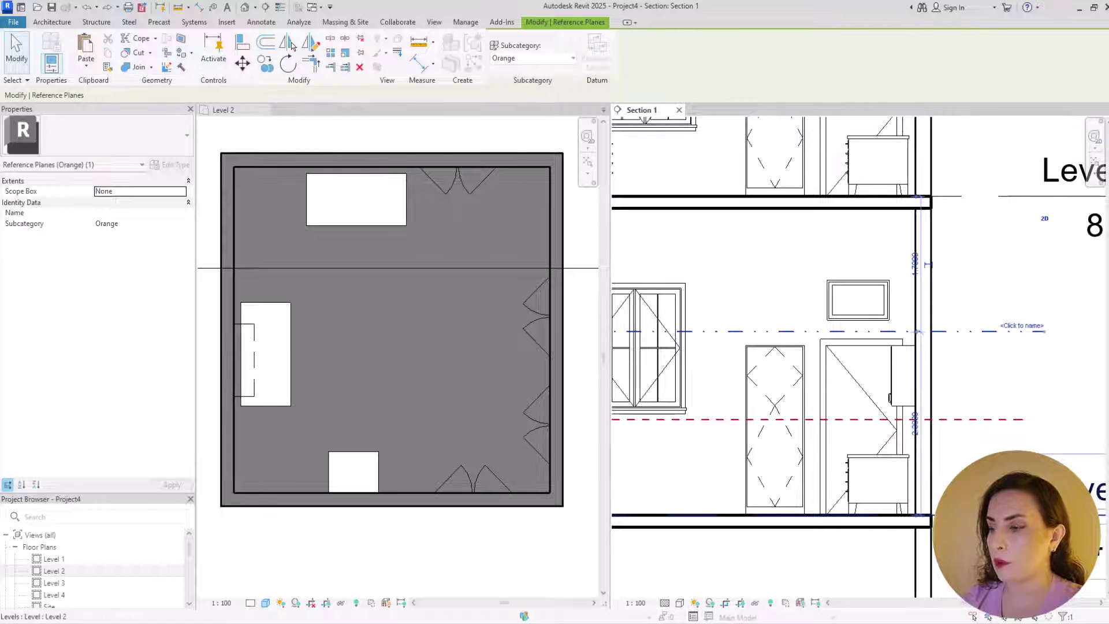
left_click(914, 425)
type("3")
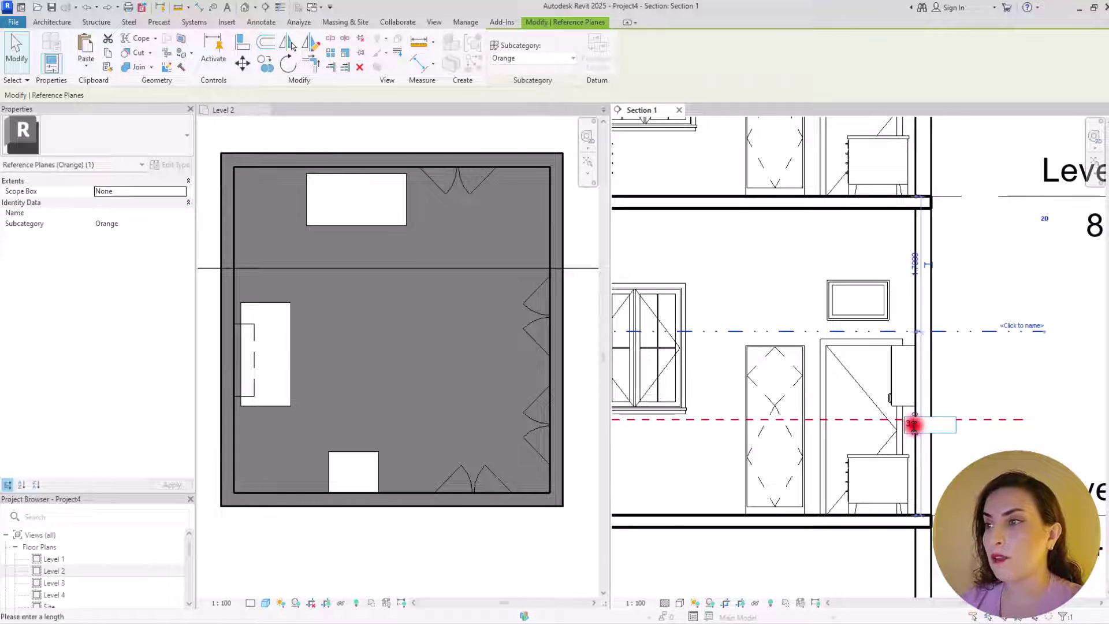
type(".5")
key("Return")
left_click(941, 379)
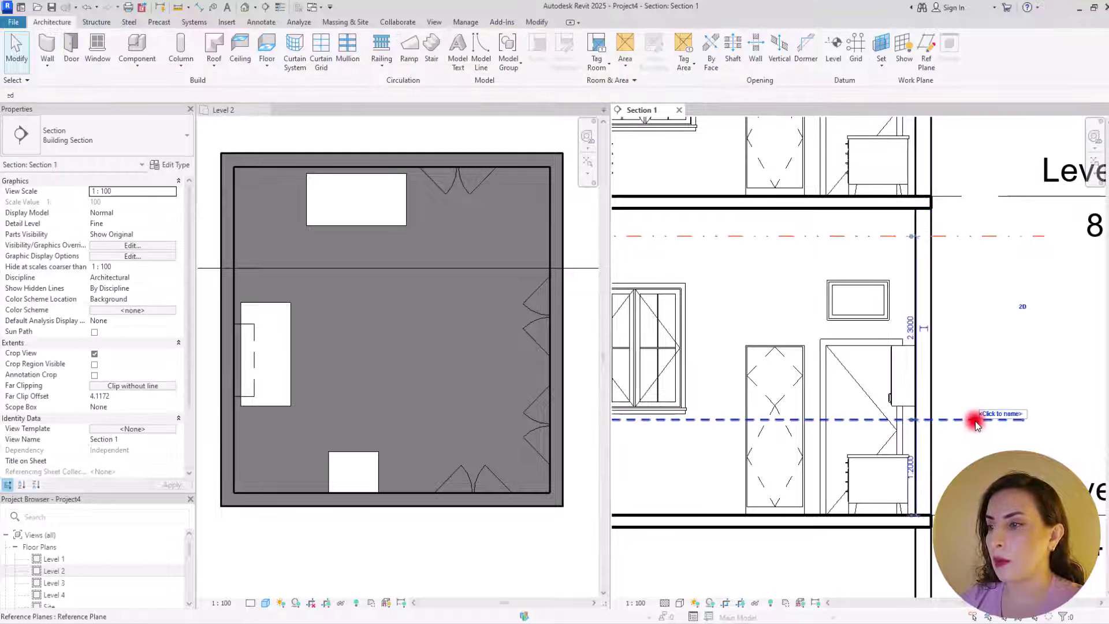
Set the red reference plane's height above Level 2 to 3 in Section 1 and compare it with the small high window
left_click(975, 424)
left_click(910, 466)
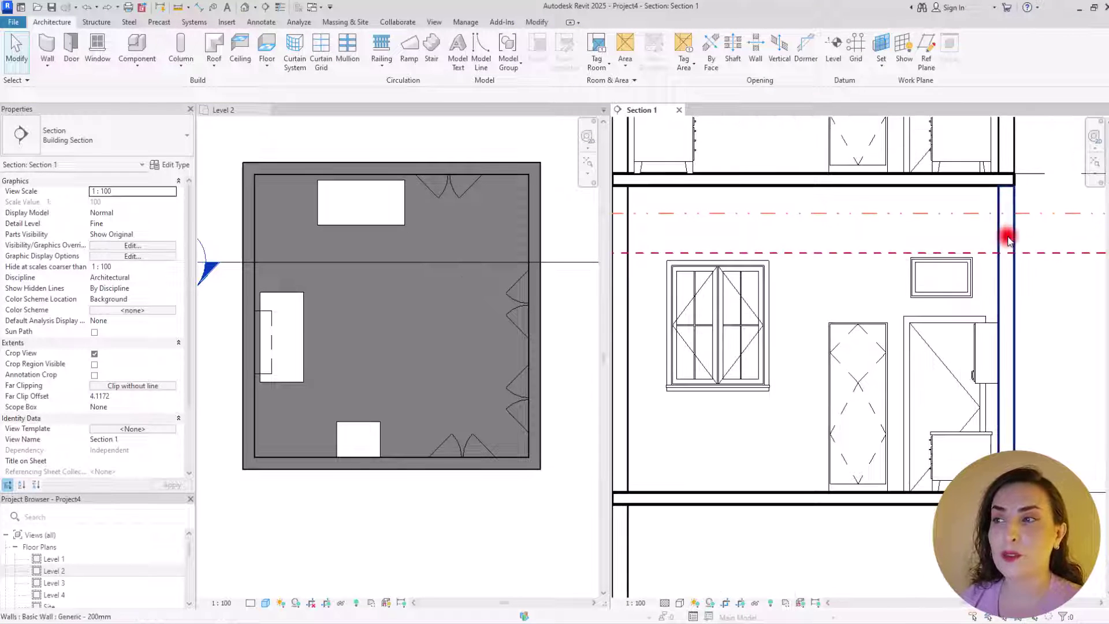
scroll(1008, 240, "up", 3)
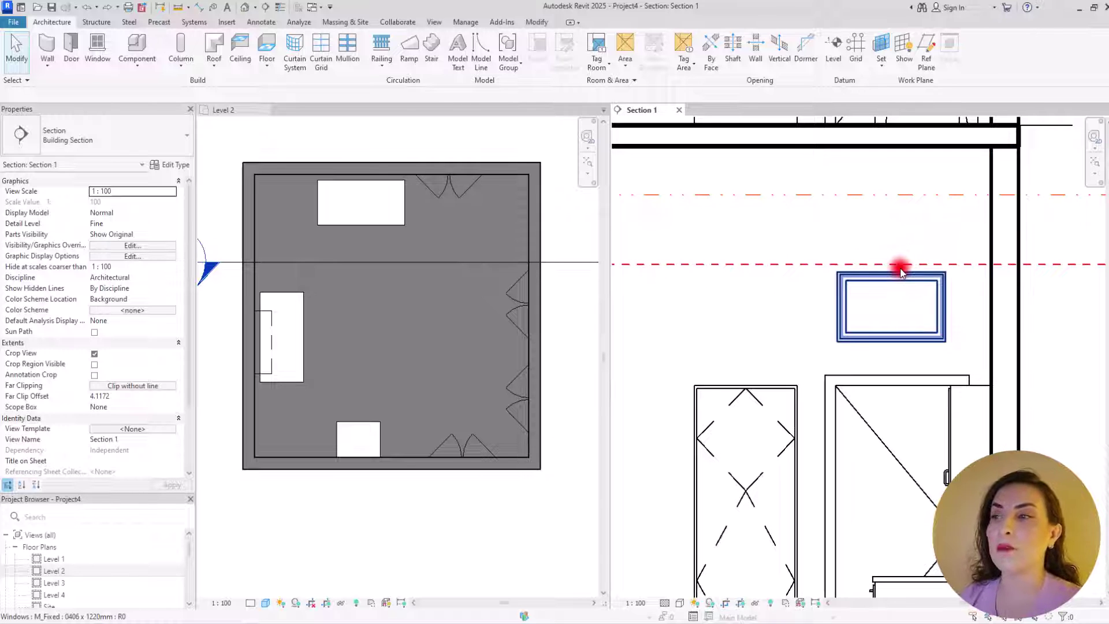
scroll(768, 307, "down", 2)
middle_click_drag(755, 314, 839, 242)
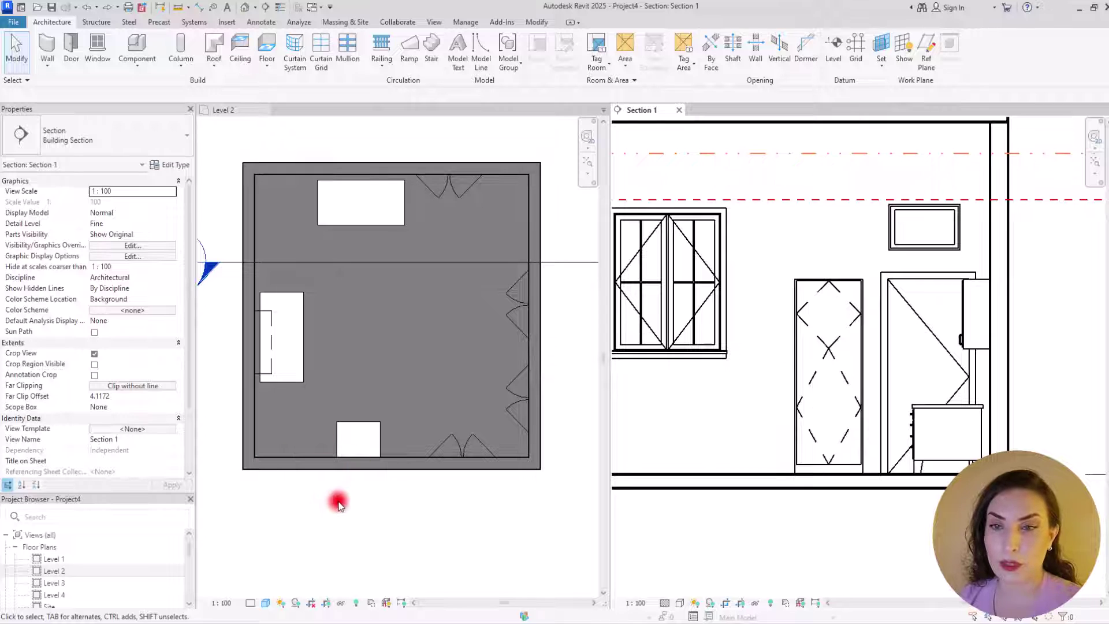
Set the cut plane offset in the Level 2 plan's View Range to 2.7
left_click(341, 520)
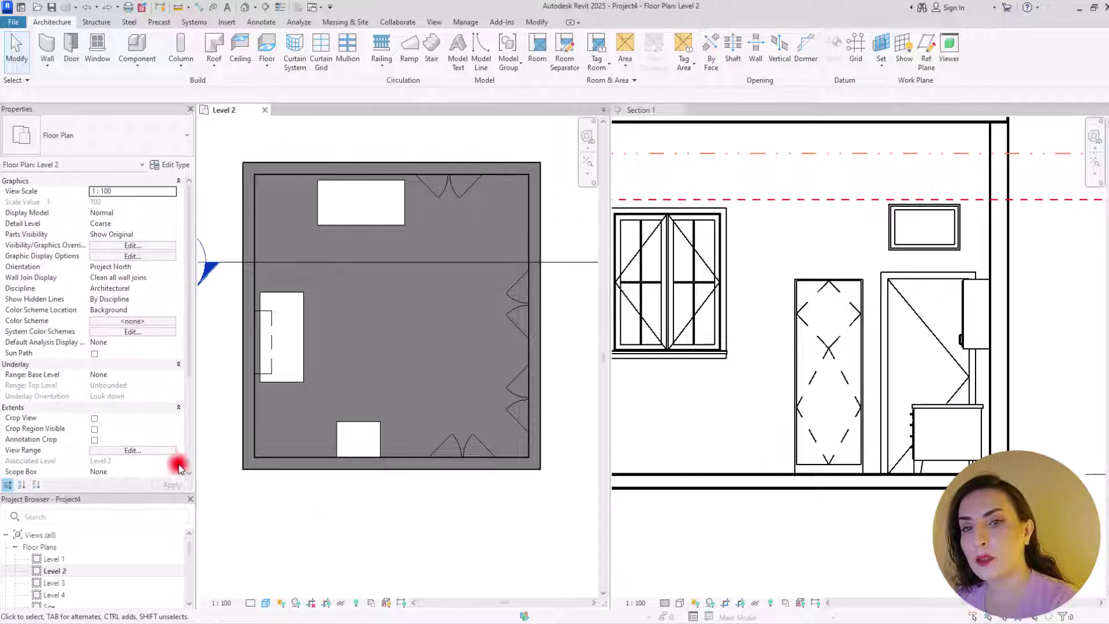
left_click(133, 449)
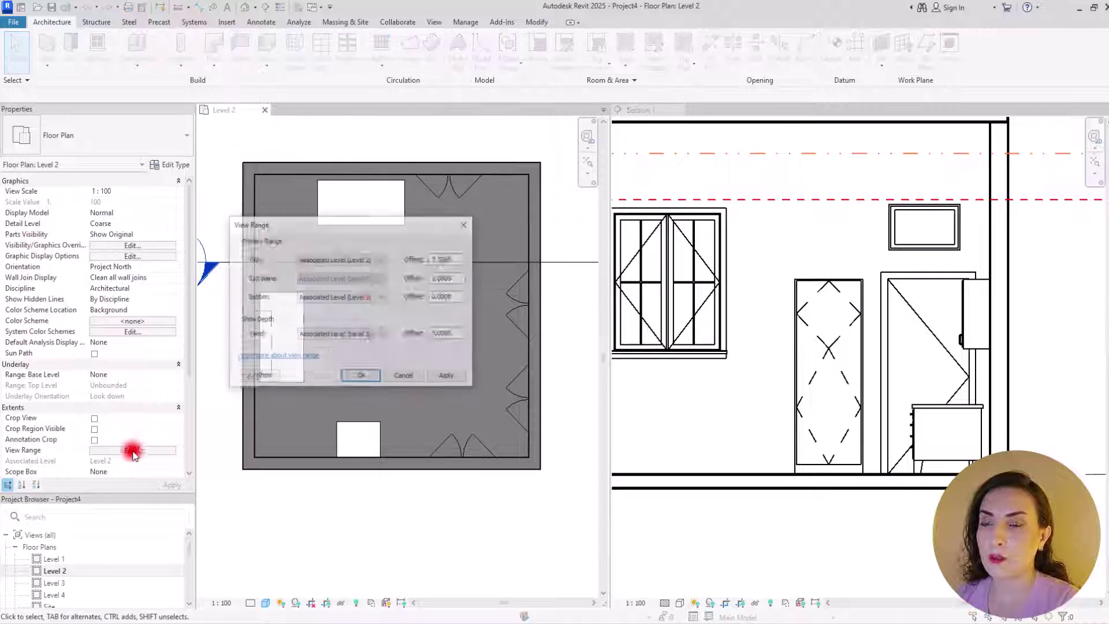
double_click(456, 278)
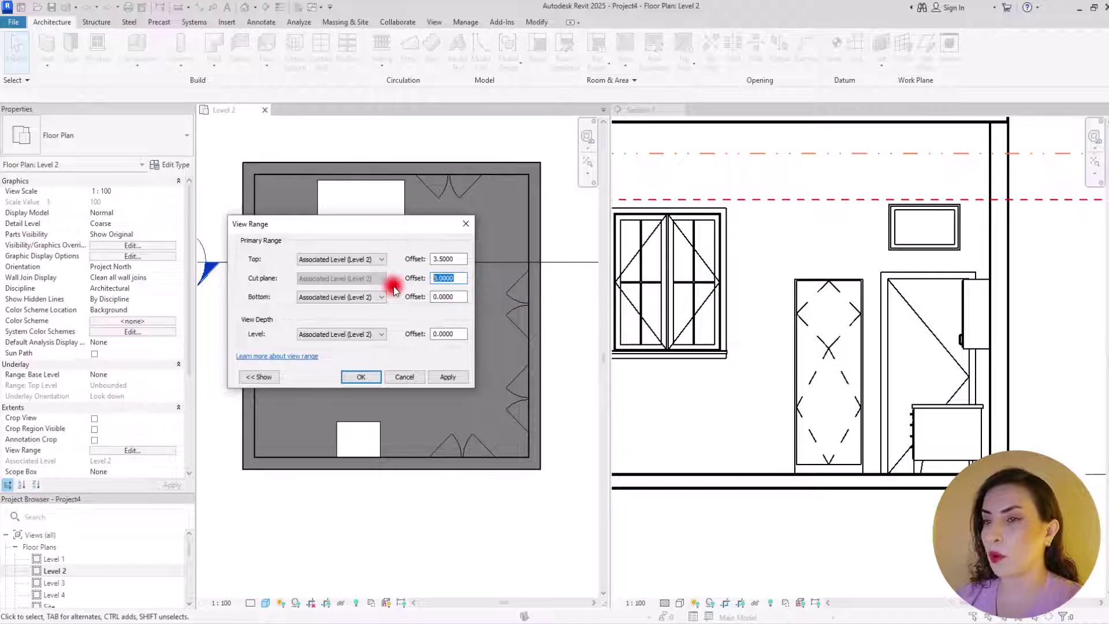
key("Return")
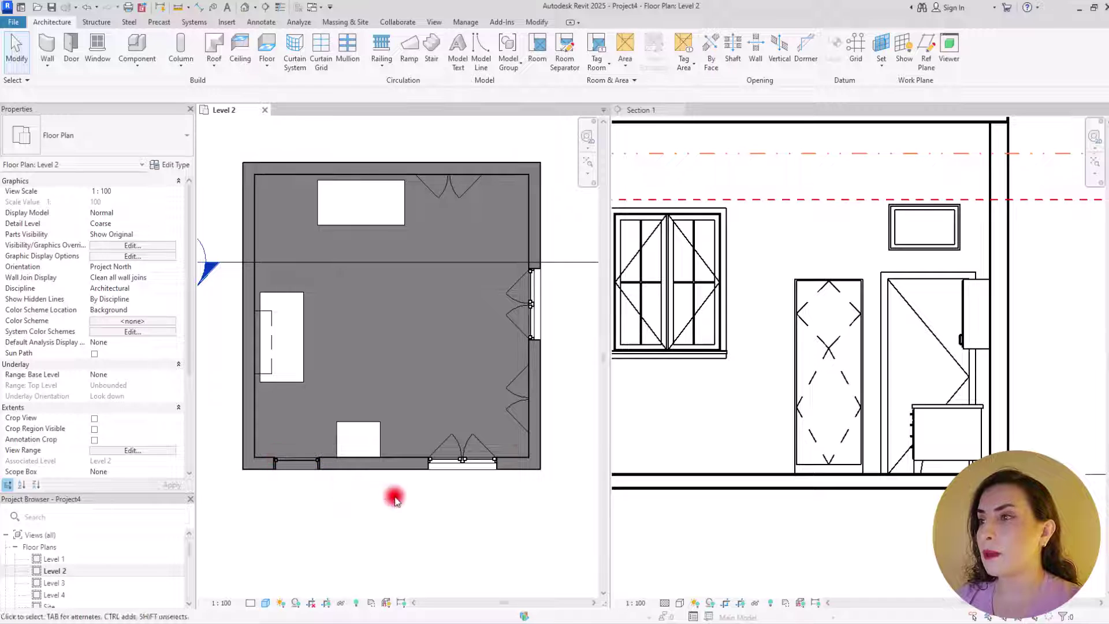
Set the red reference plane's height above Level 2 to 2.7 in Section 1
left_click(860, 199)
left_click(861, 200)
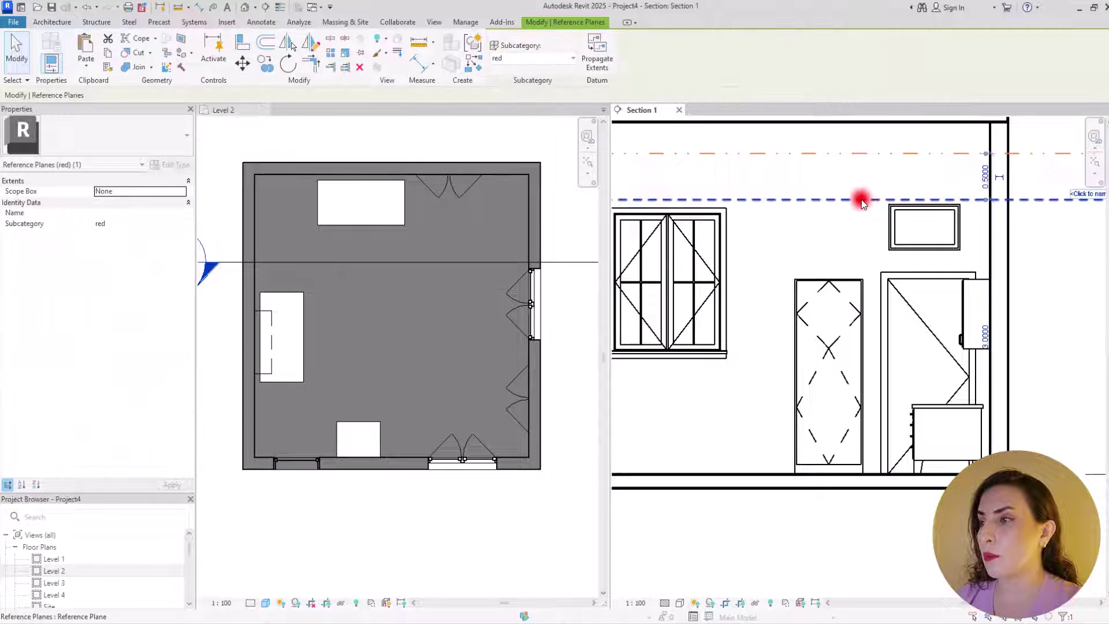
left_click(983, 335)
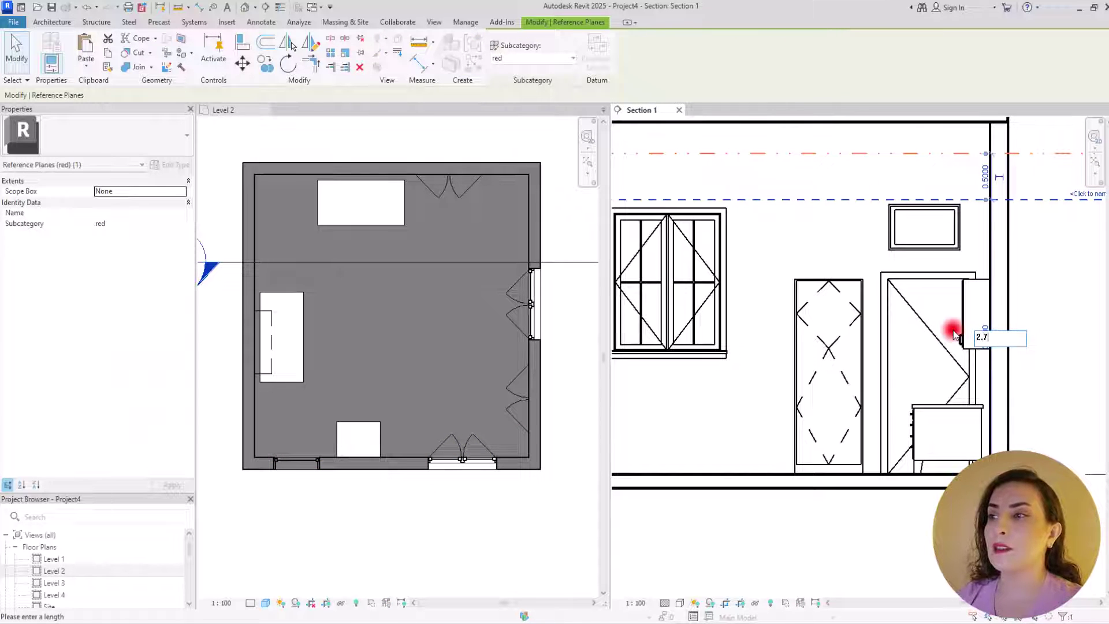
type("2.7")
key("Return")
left_click(1048, 259)
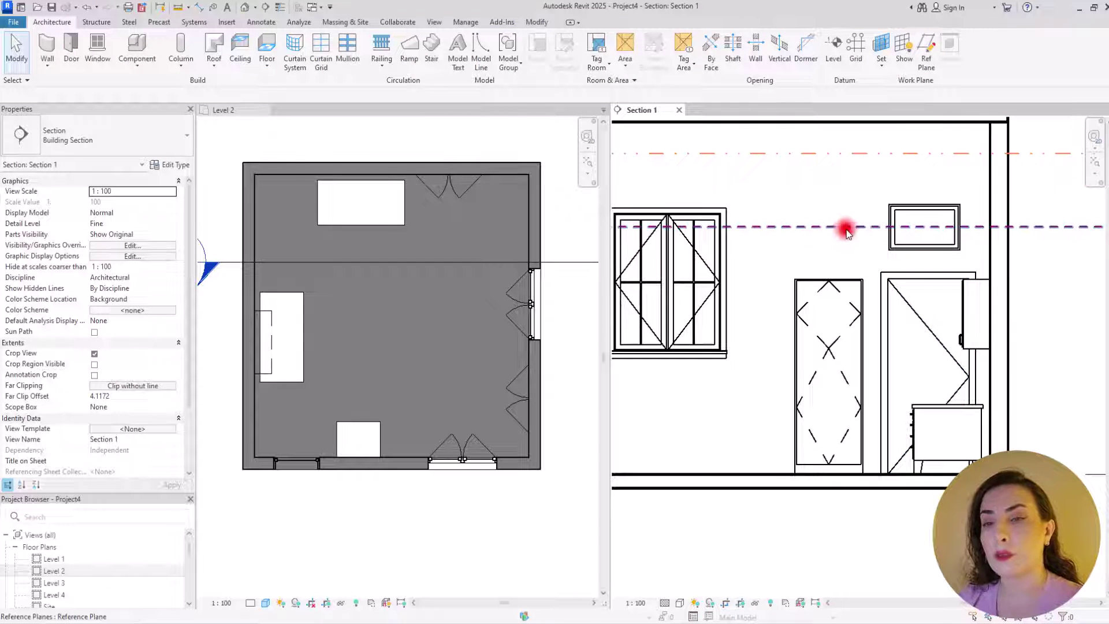
Lower the cut plane offset in the Level 2 plan's View Range to 2
left_click(285, 567)
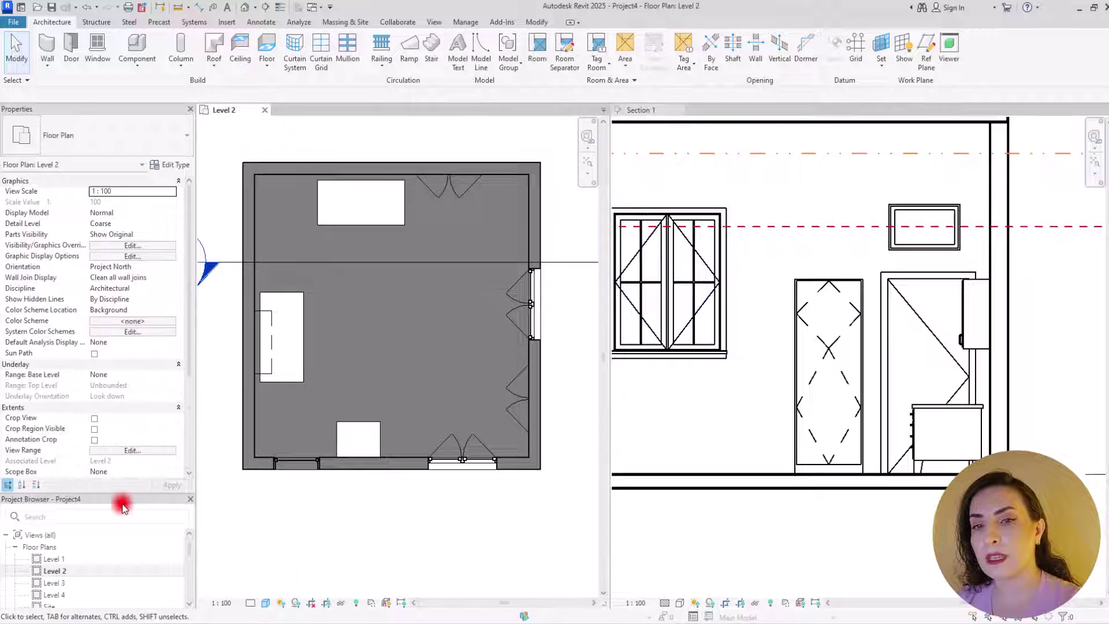
left_click(131, 451)
left_click_drag(458, 278, 388, 282)
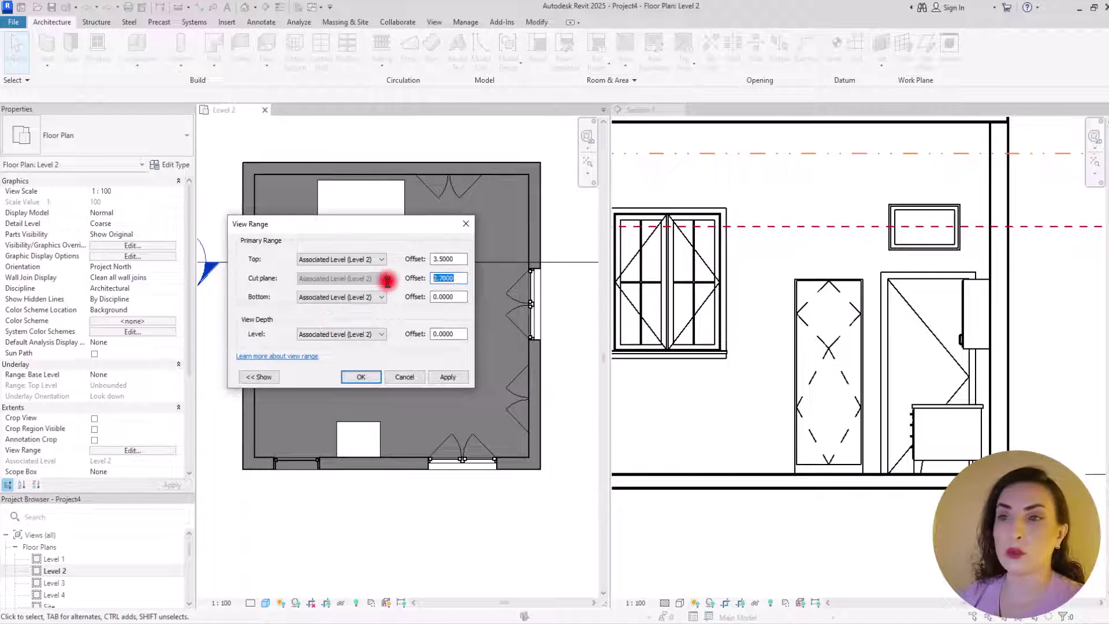
key("Return")
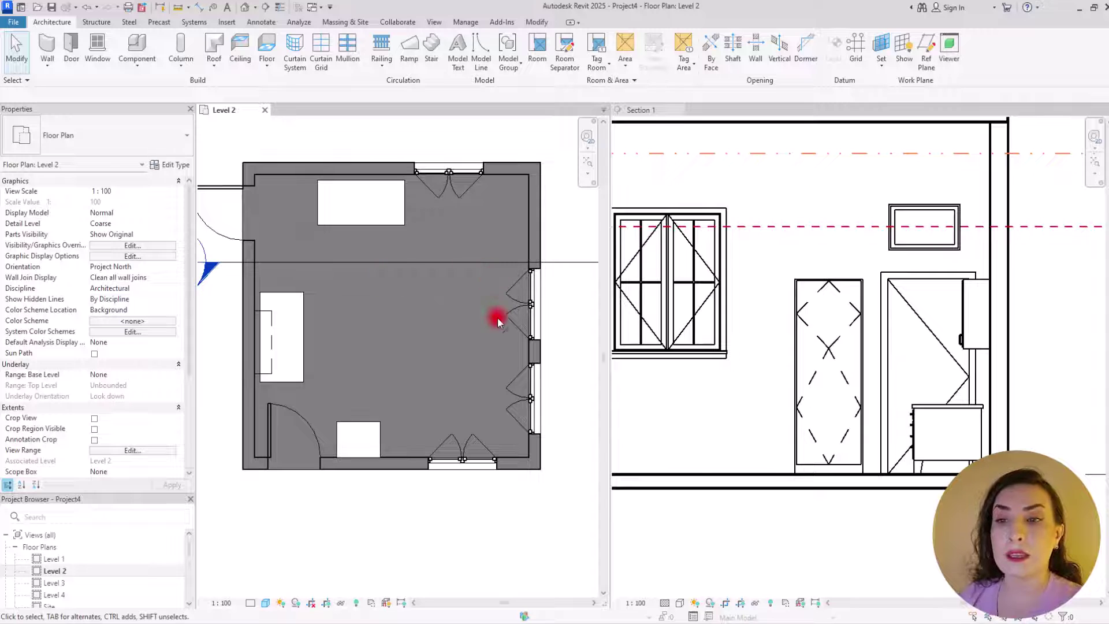
Set the red reference plane's height above Level 2 to 2 in Section 1
left_click(846, 227)
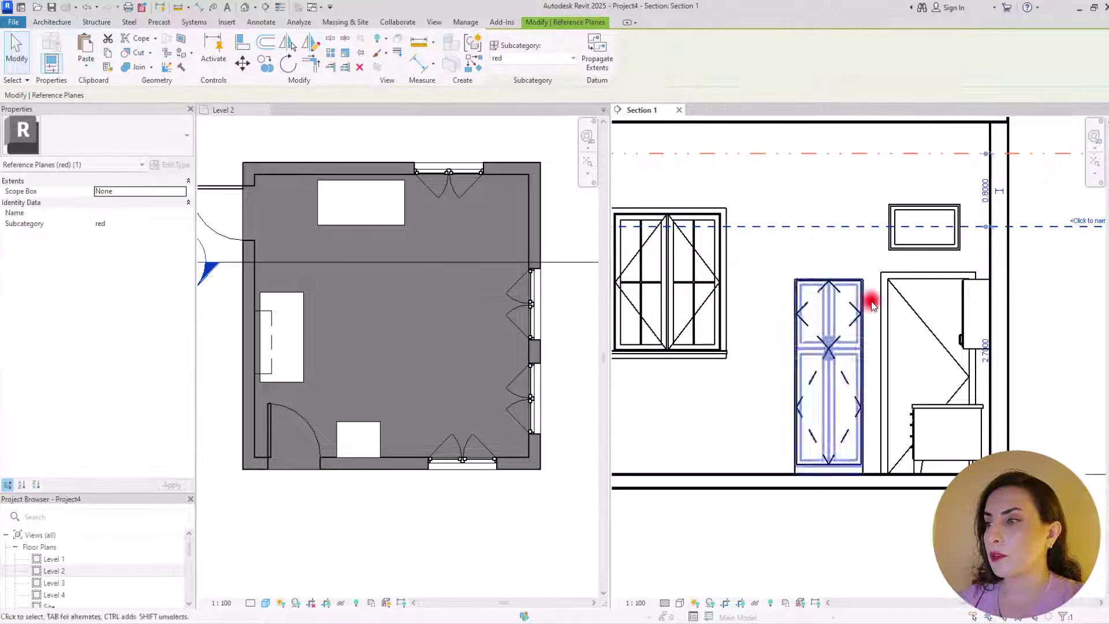
left_click(988, 350)
type("2.7000")
key("Return")
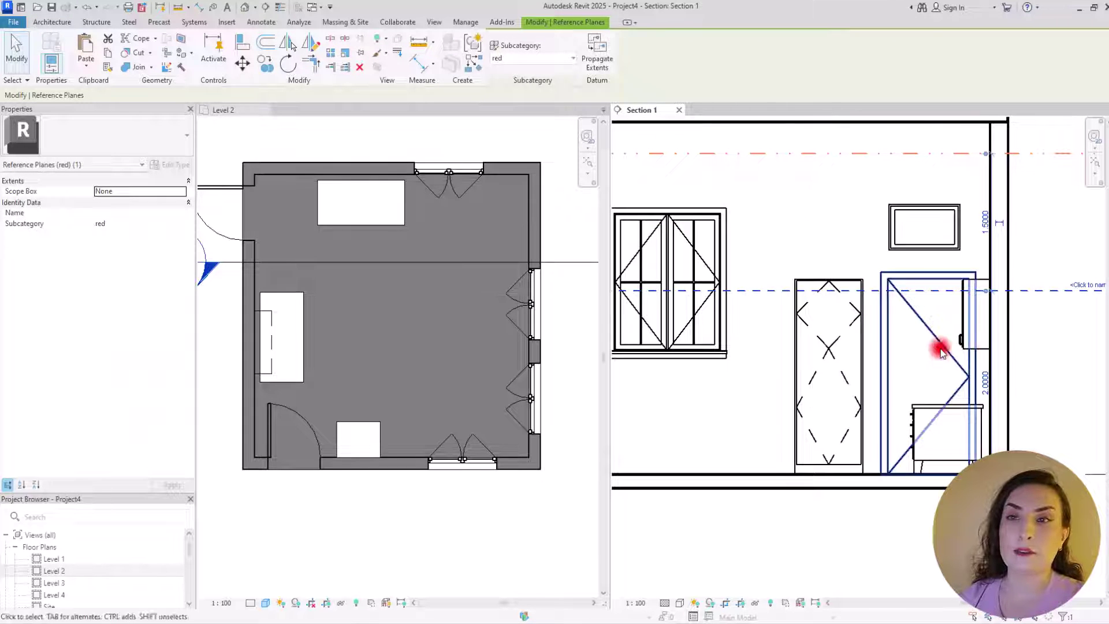
left_click(1079, 346)
Lower the cut plane offset in the Level 2 plan's View Range to 0.5
left_click(567, 344)
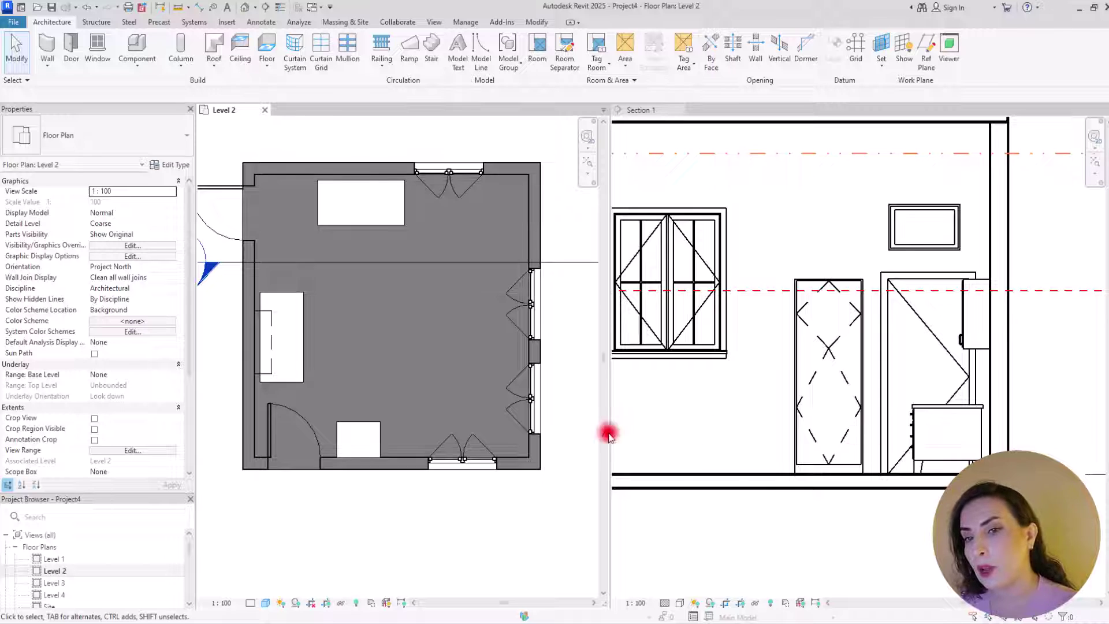
left_click(128, 449)
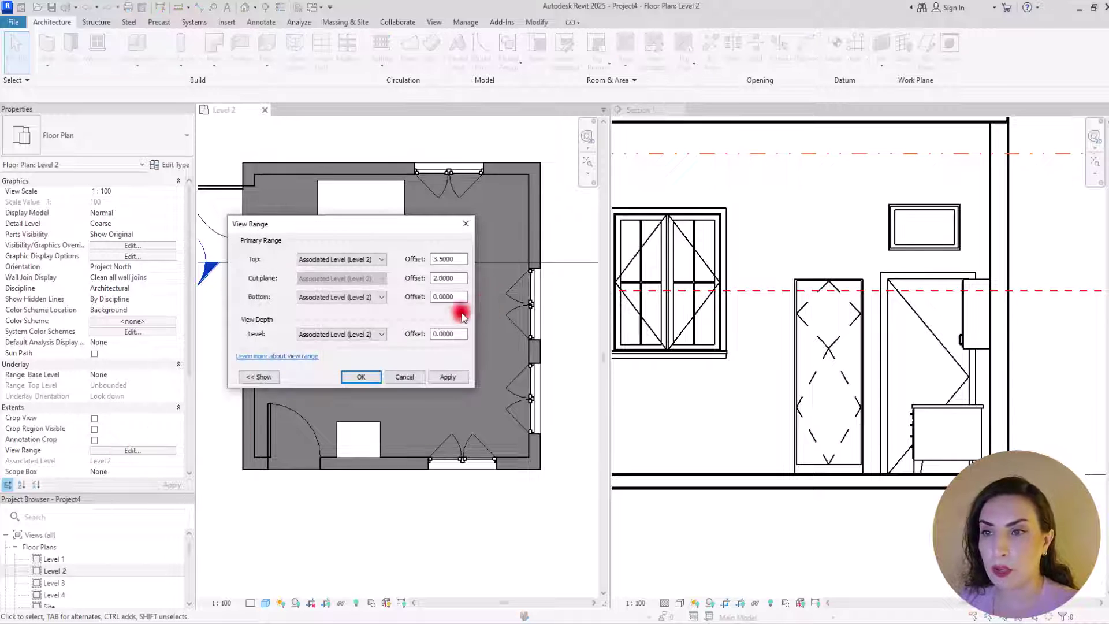
left_click_drag(446, 278, 387, 282)
type("1.2")
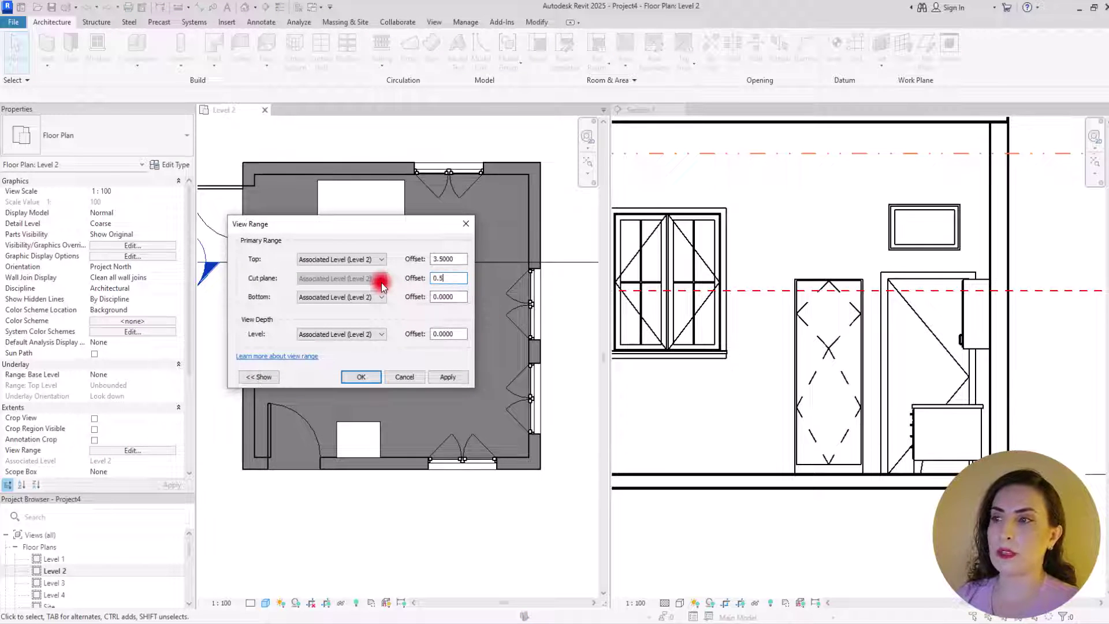
key("Return")
Set the red reference plane's height above Level 2 to 0.5 in Section 1
left_click(750, 397)
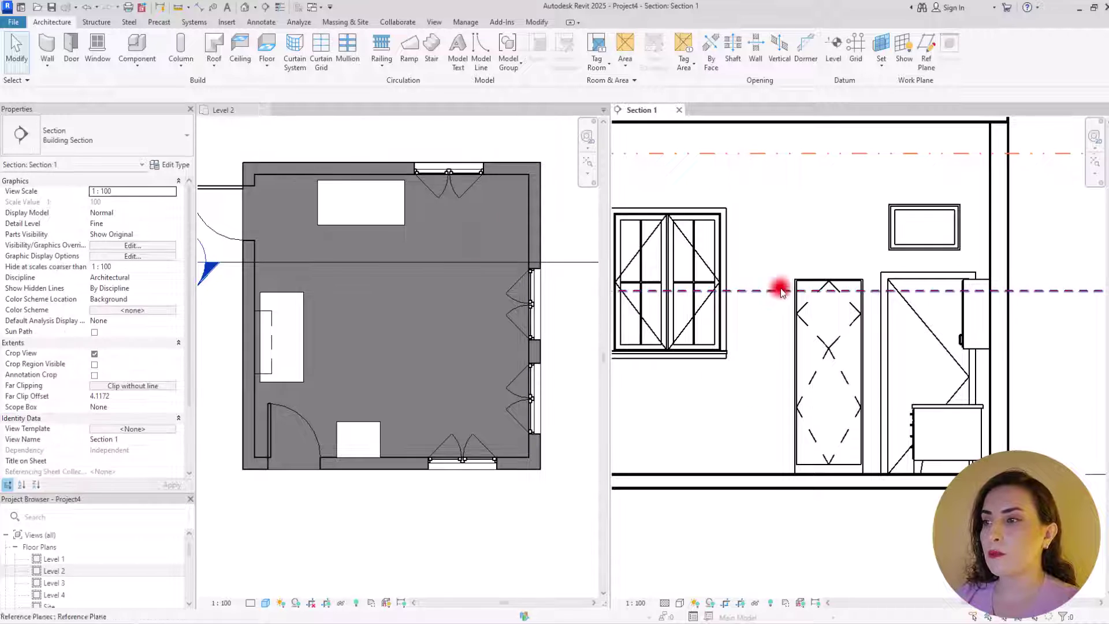
left_click(774, 290)
left_click(985, 381)
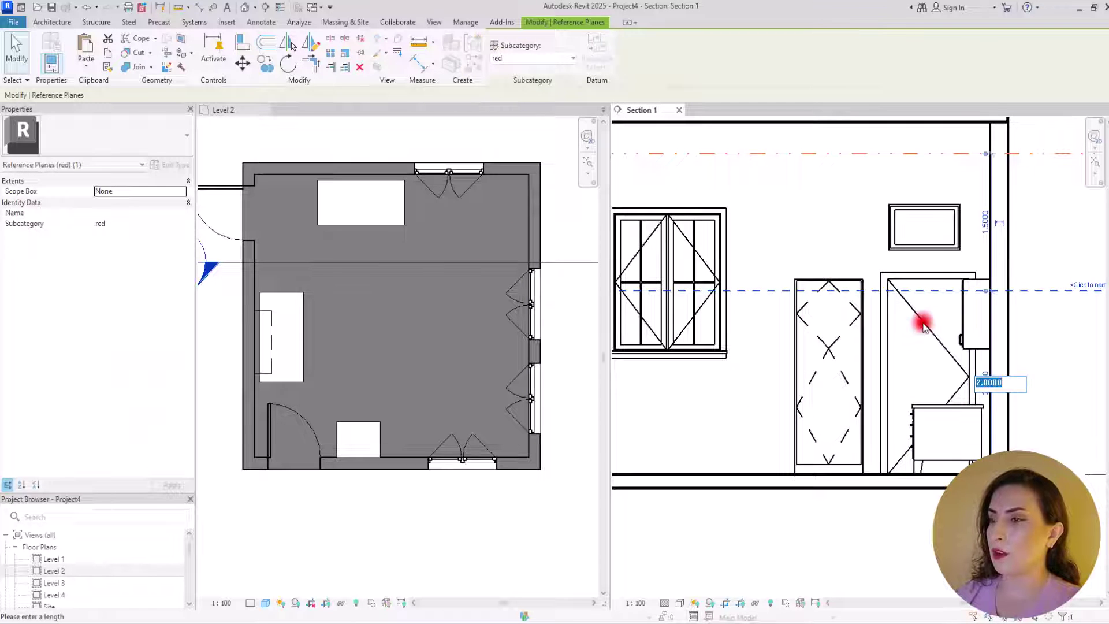
type("0.5")
key("Return")
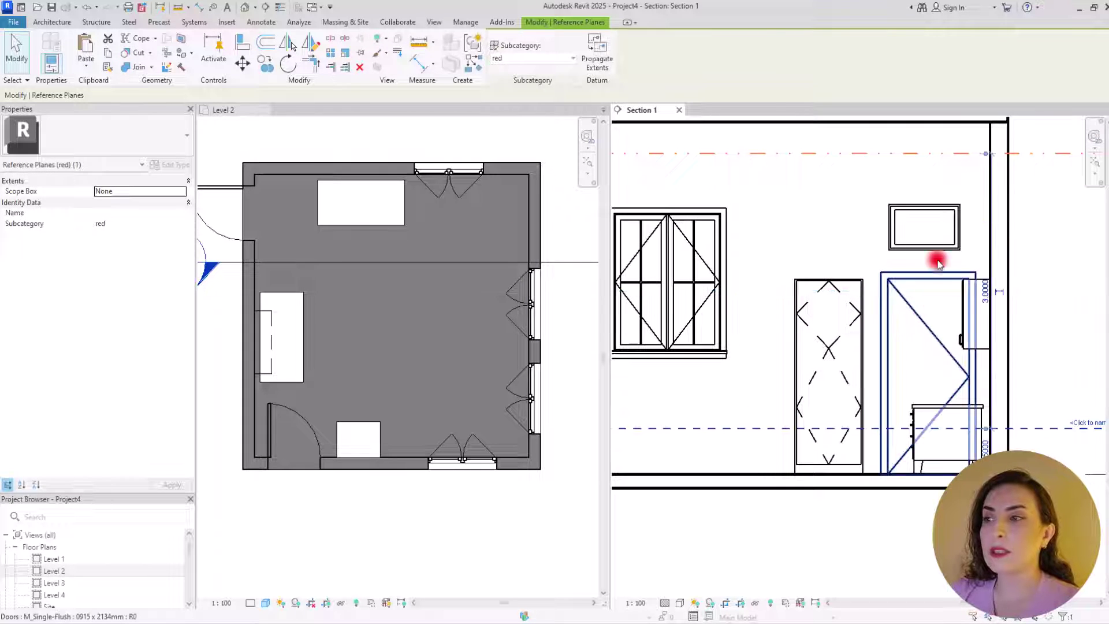
left_click(1051, 302)
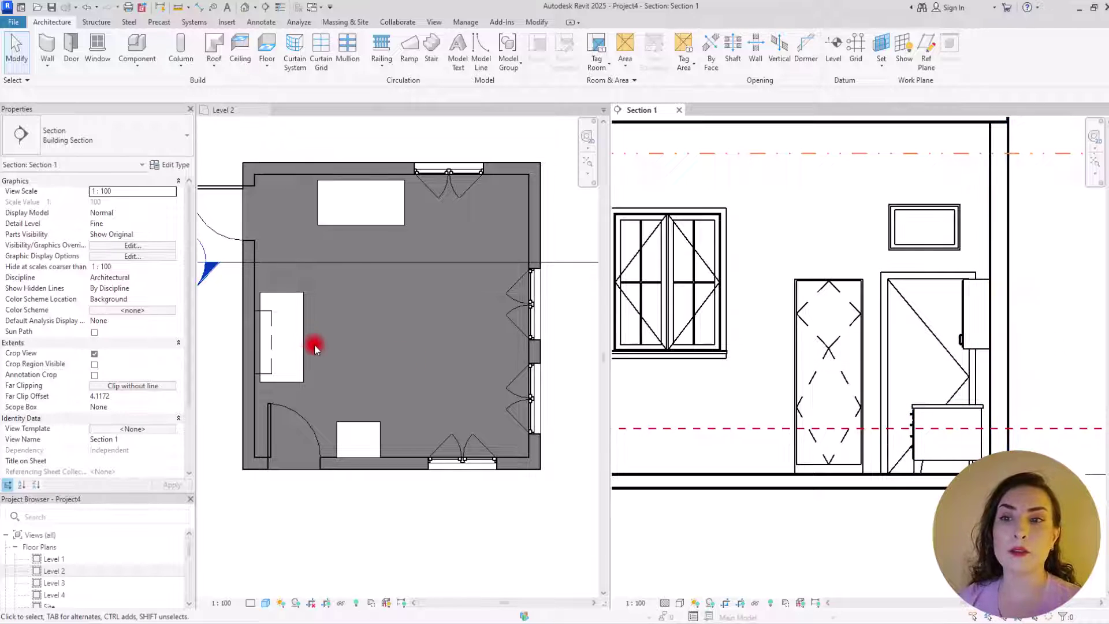
Place the Coffee Nook 01 component in the Level 2 plan along the lower wall, in front of the window
scroll(267, 368, "up", 5)
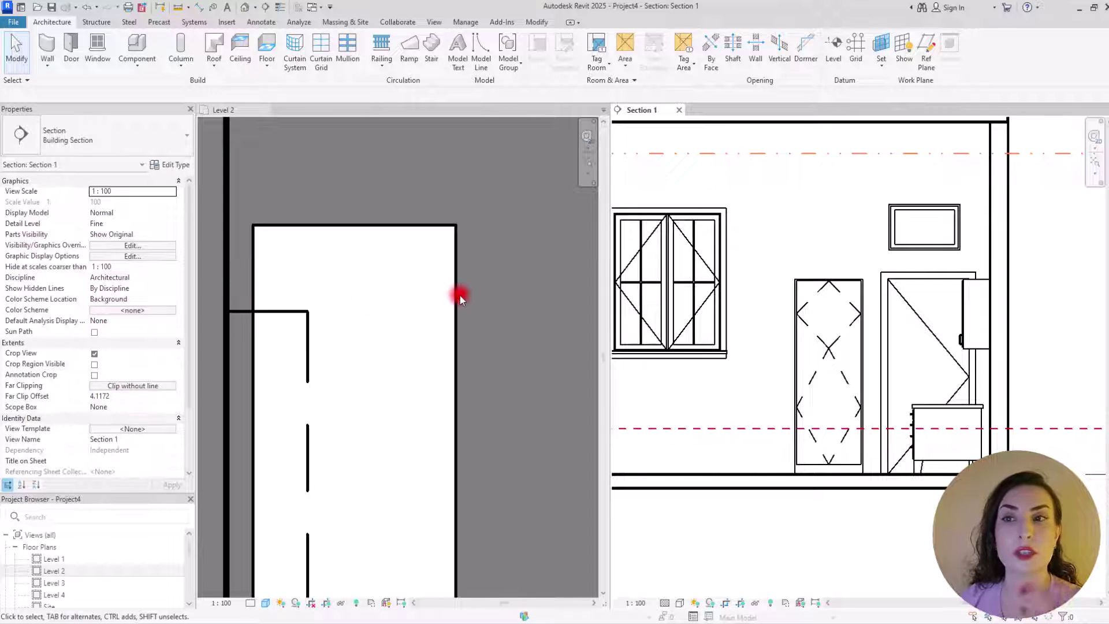
scroll(459, 296, "down", 5)
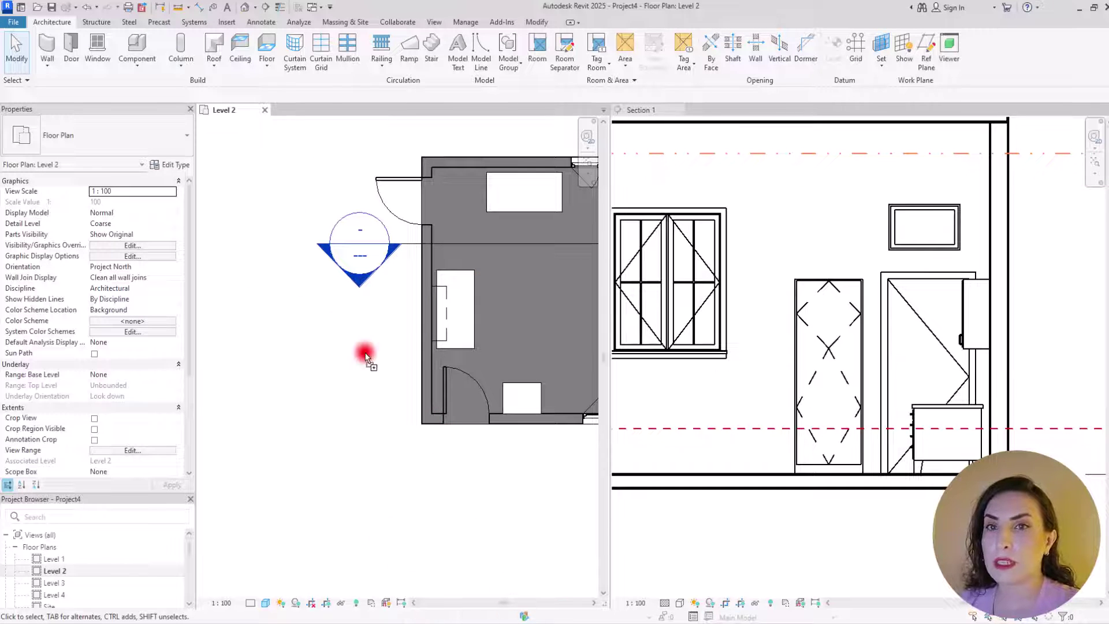
key("c")
key("m")
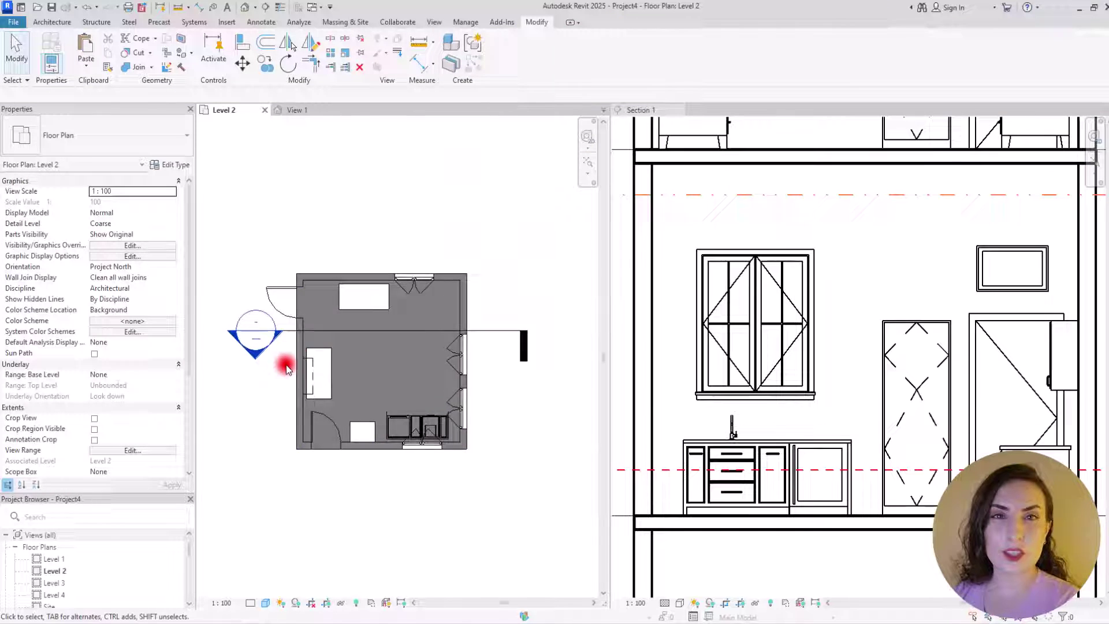
Turn on Thin Lines to examine how the coffee nook cabinet is cut in the Level 2 plan
scroll(271, 381, "up", 2)
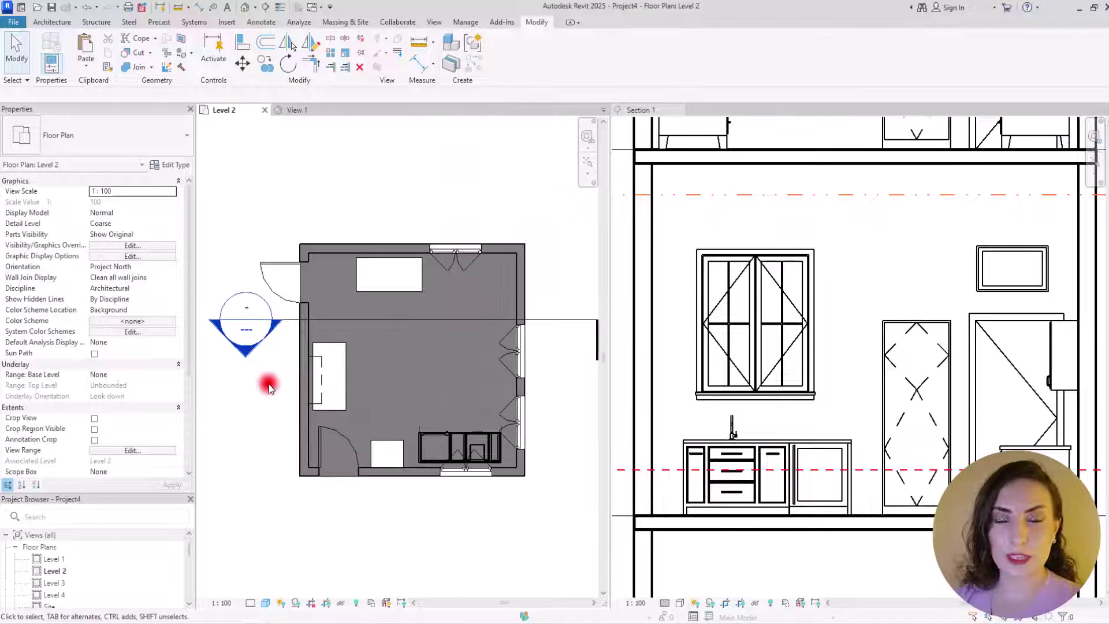
scroll(443, 497, "up", 3)
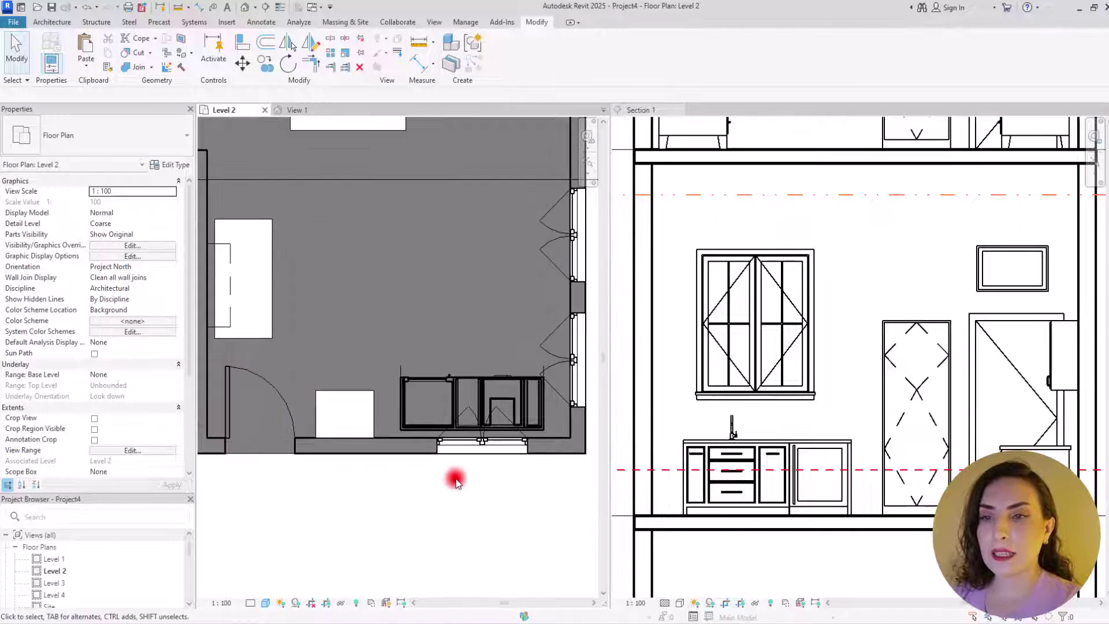
middle_click_drag(452, 478, 391, 483)
scroll(346, 439, "up", 2)
scroll(406, 414, "up", 5)
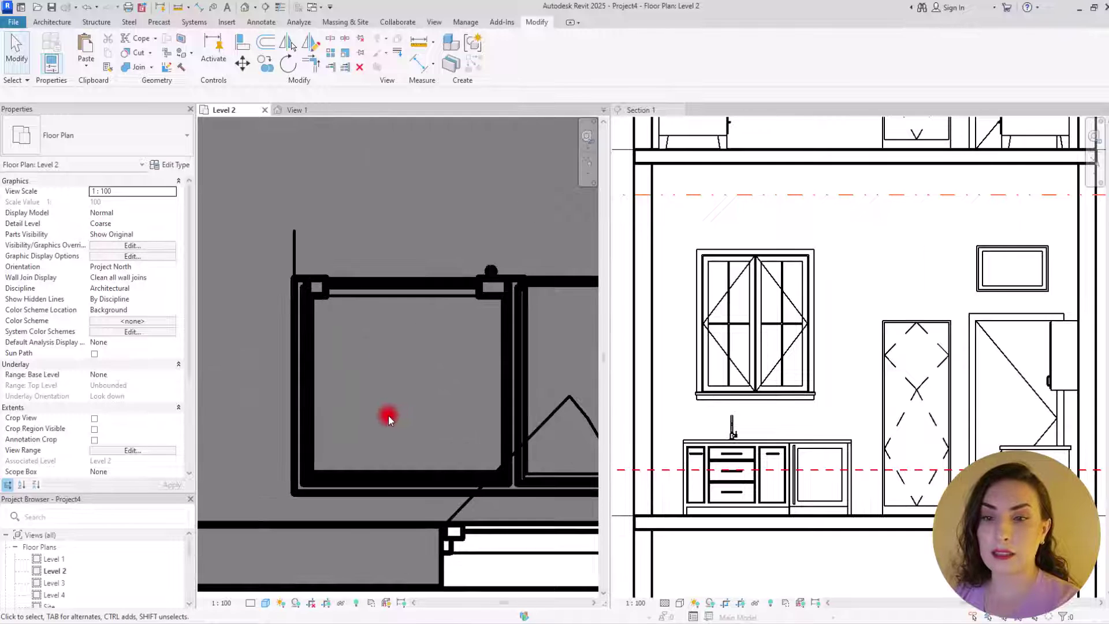
left_click(280, 7)
scroll(333, 263, "down", 2)
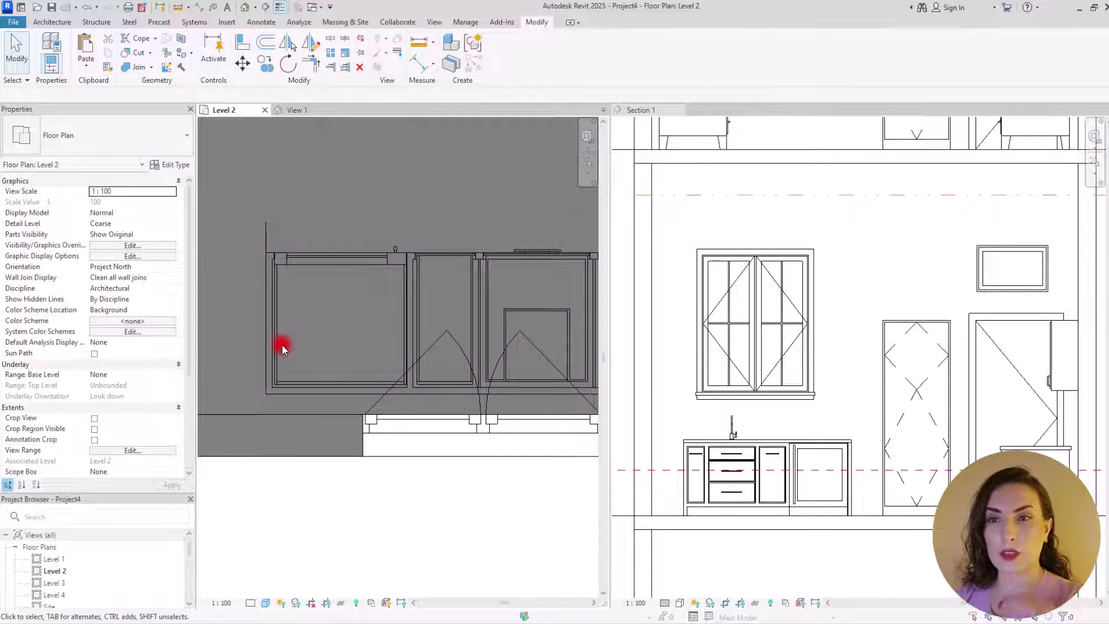
Inspect the Coffee Nook 01 family's 3D view in wireframe, viewing the cabinet's internal geometry from its right side
left_click(297, 109)
scroll(325, 318, "down", 1)
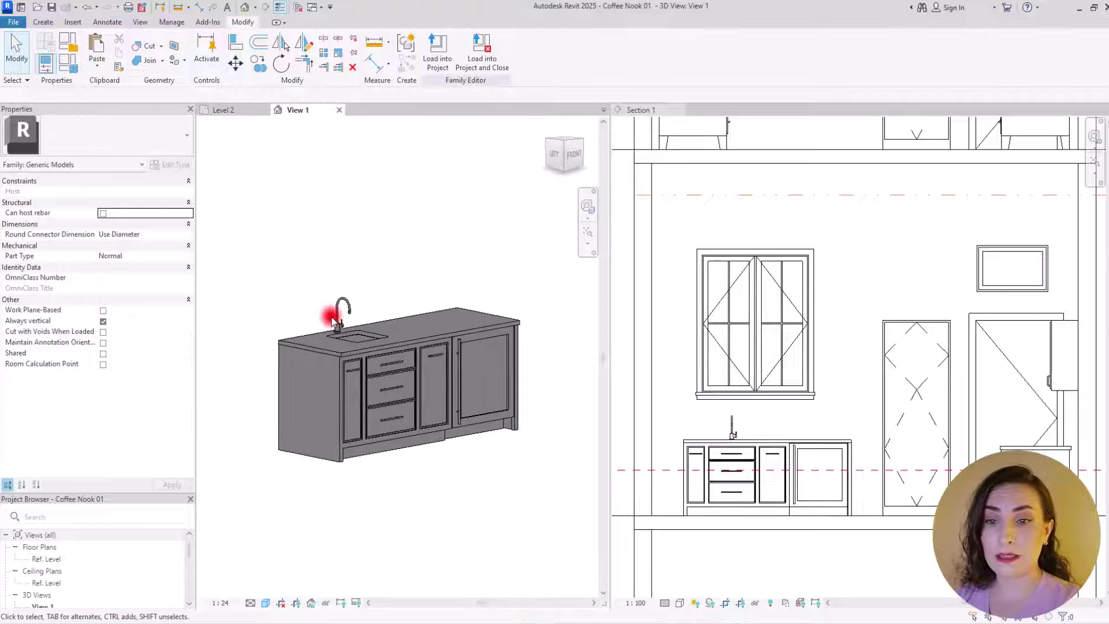
left_click(267, 604)
left_click(271, 526)
middle_click_drag(430, 346, 473, 448, "shift")
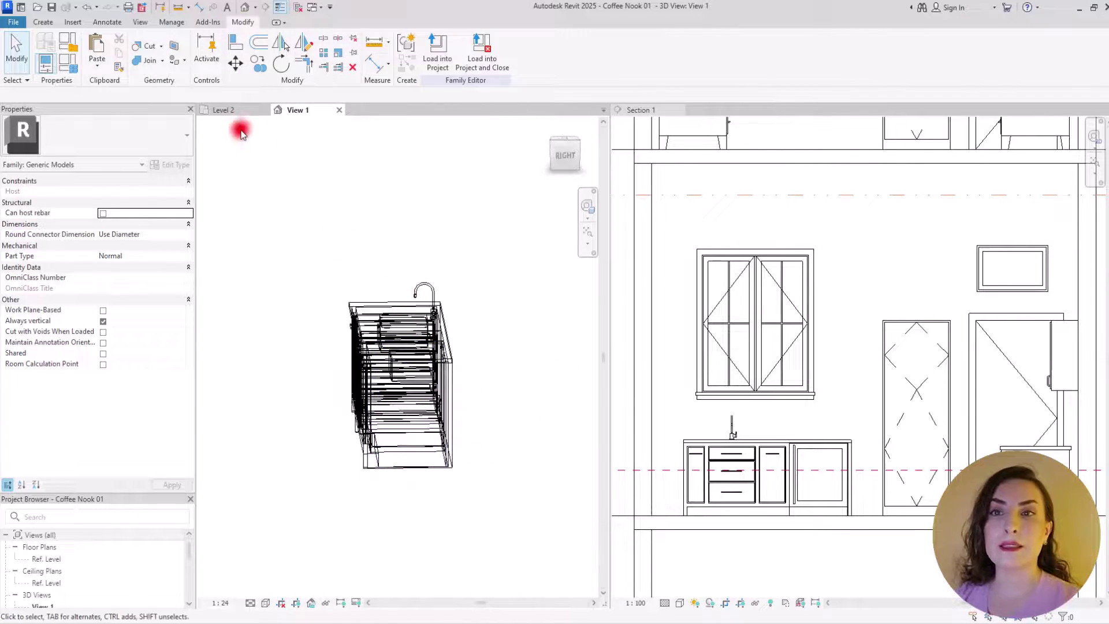
Return to the Level 2 plan and turn Thin Lines off
left_click(223, 110)
left_click(224, 111)
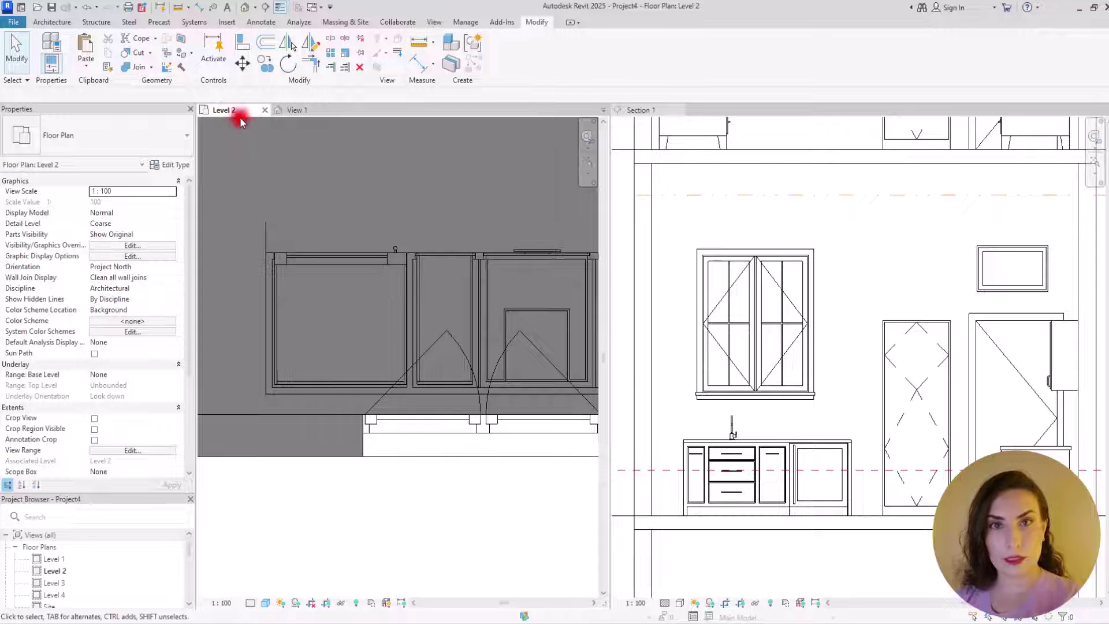
left_click(247, 148)
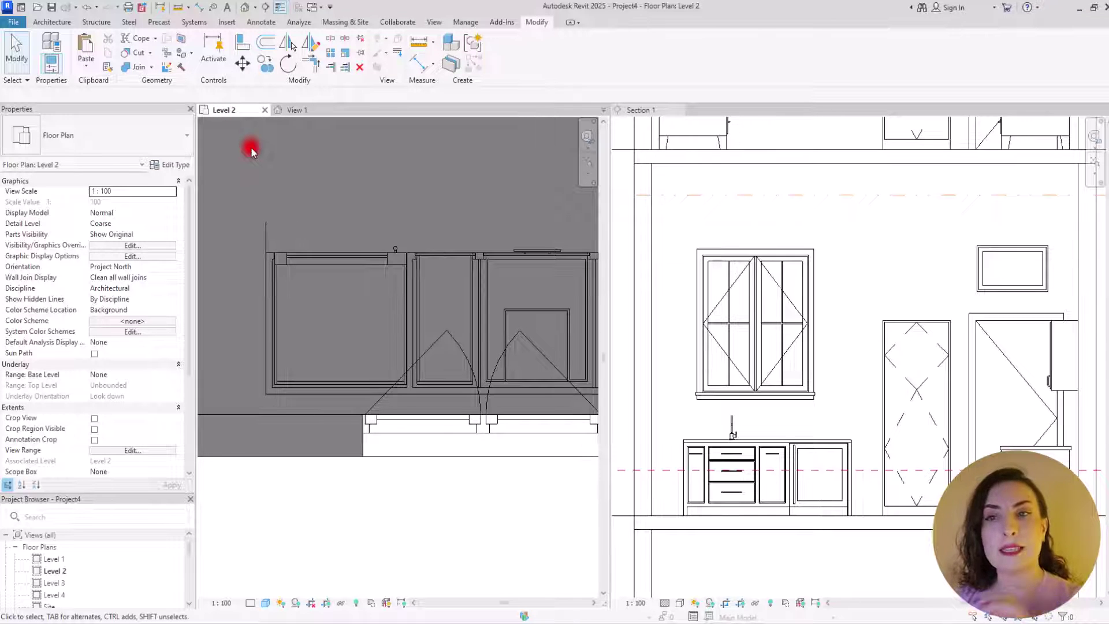
key("t")
key("l")
Check the cut plane offset in the Level 2 plan's View Range against the cabinet in Section 1
scroll(811, 341, "up", 4)
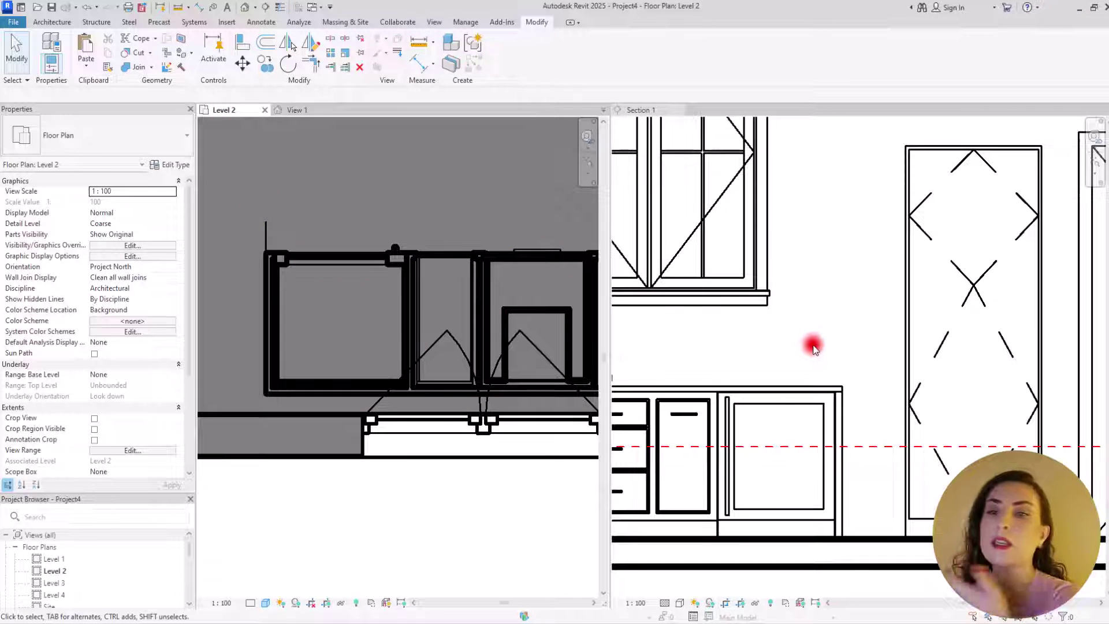
left_click(132, 451)
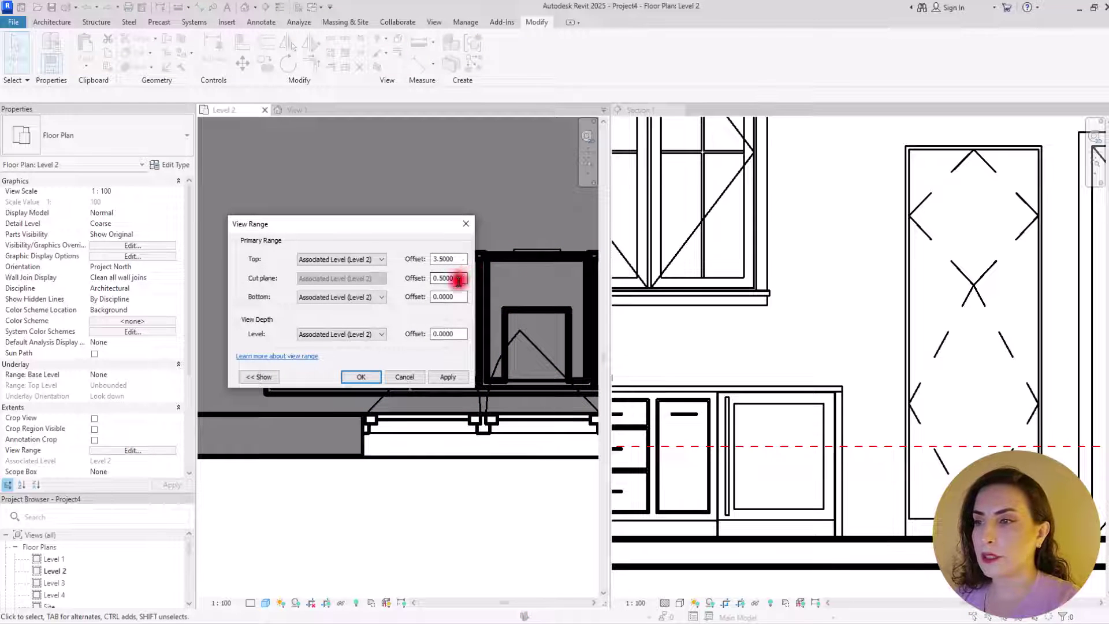
left_click(466, 224)
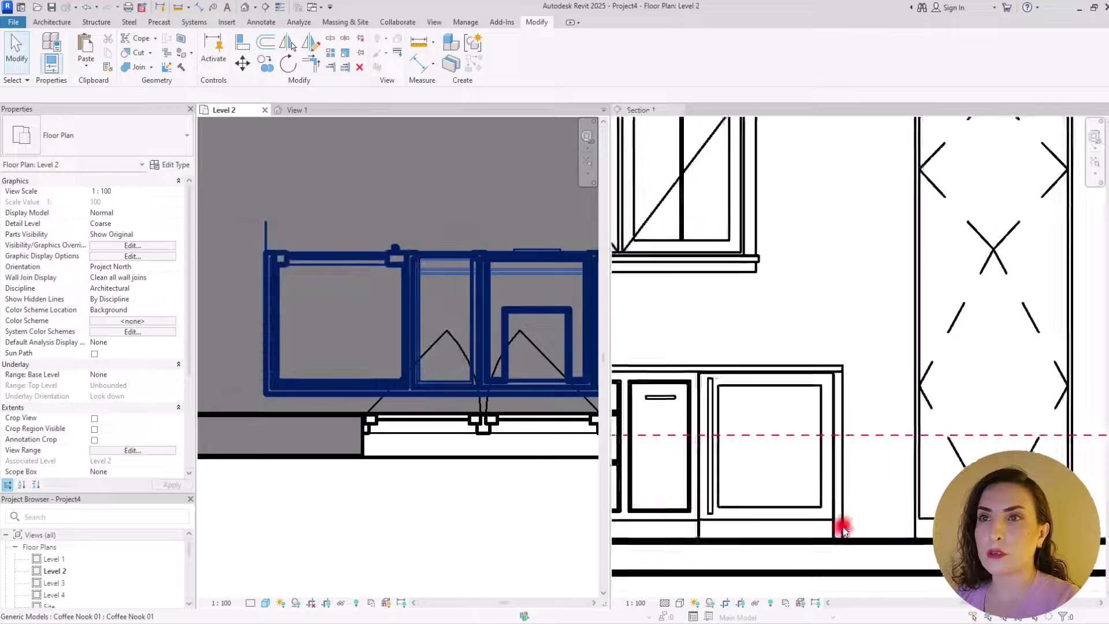
Dimension the coffee nook cabinet's height from the floor to the countertop in Section 1
left_click(409, 62)
left_click(757, 309)
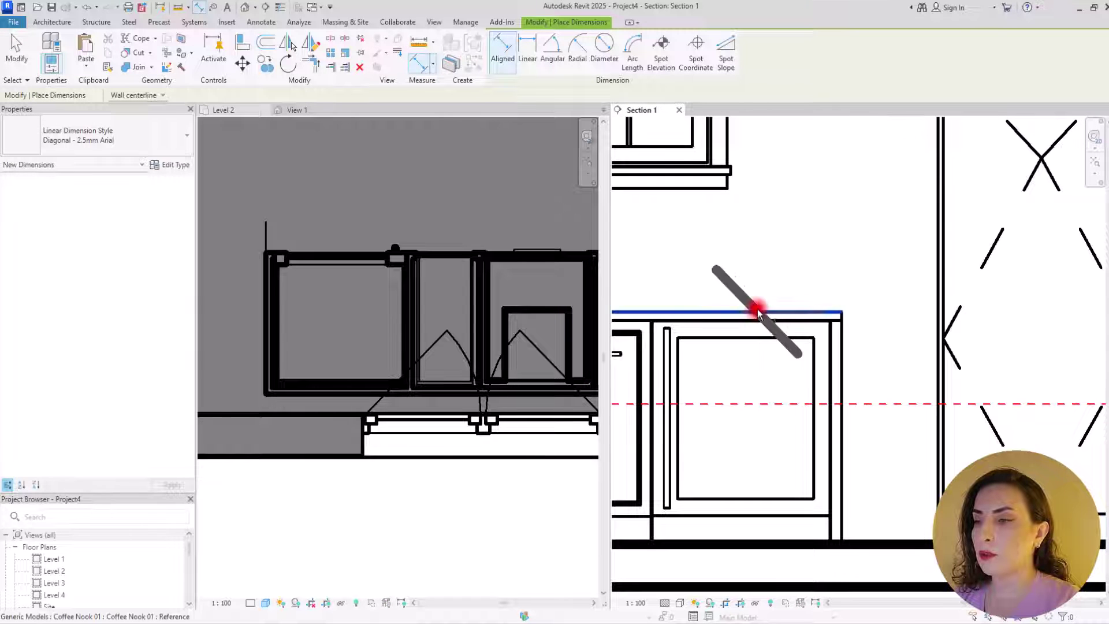
left_click(758, 310)
left_click(785, 541)
scroll(770, 364, "down", 2)
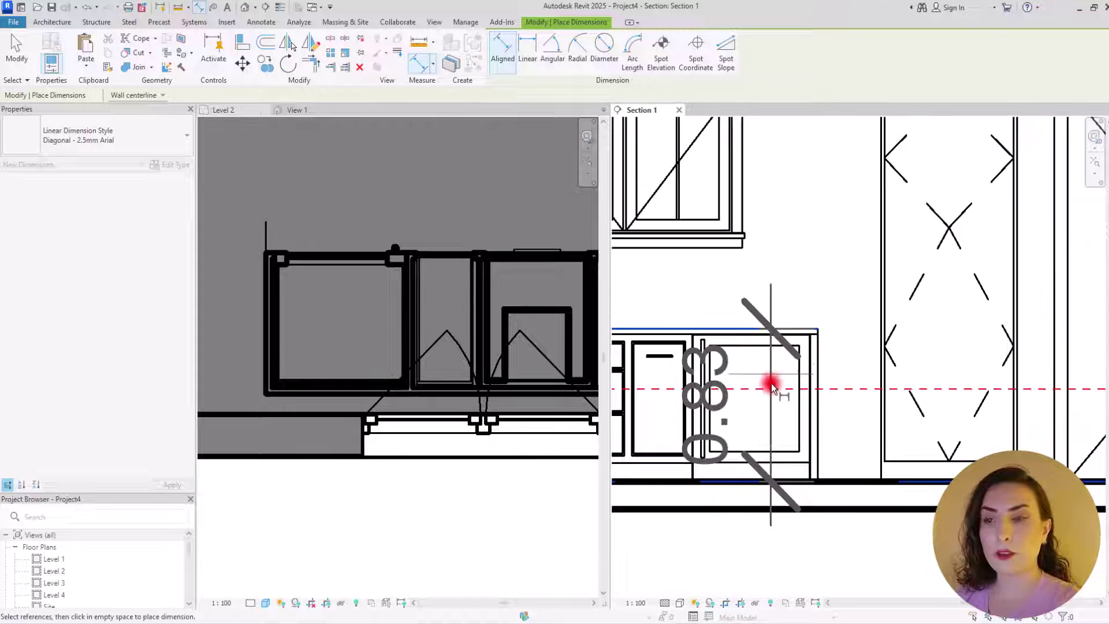
left_click(809, 450)
key("Escape")
key("Escape")
Raise the cut plane offset in the Level 2 plan's View Range to 0.85
left_click(305, 515)
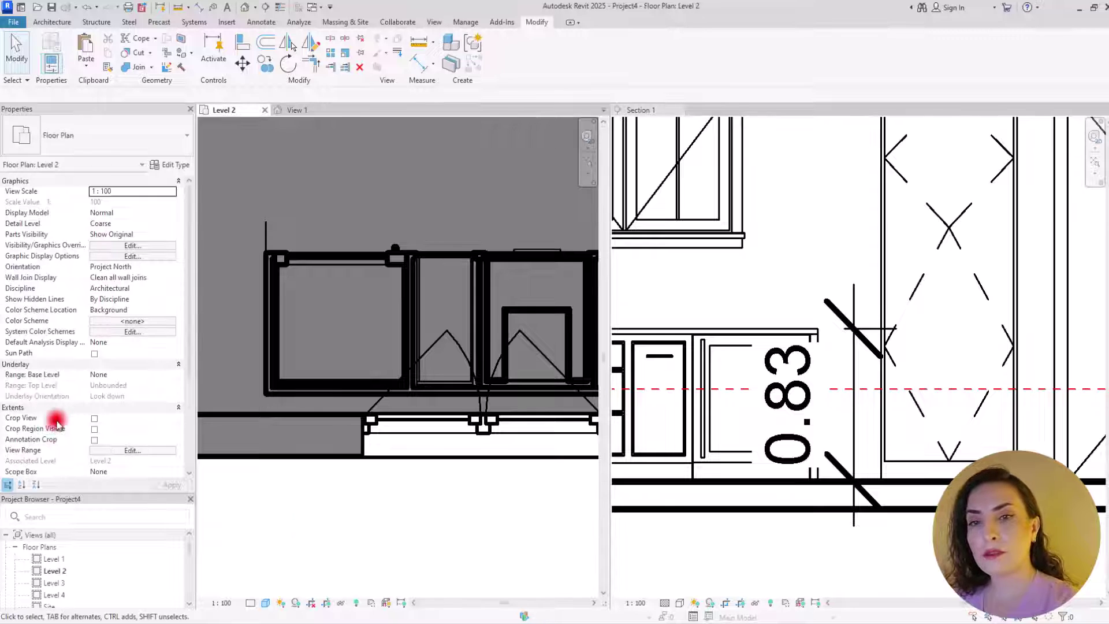
left_click(135, 450)
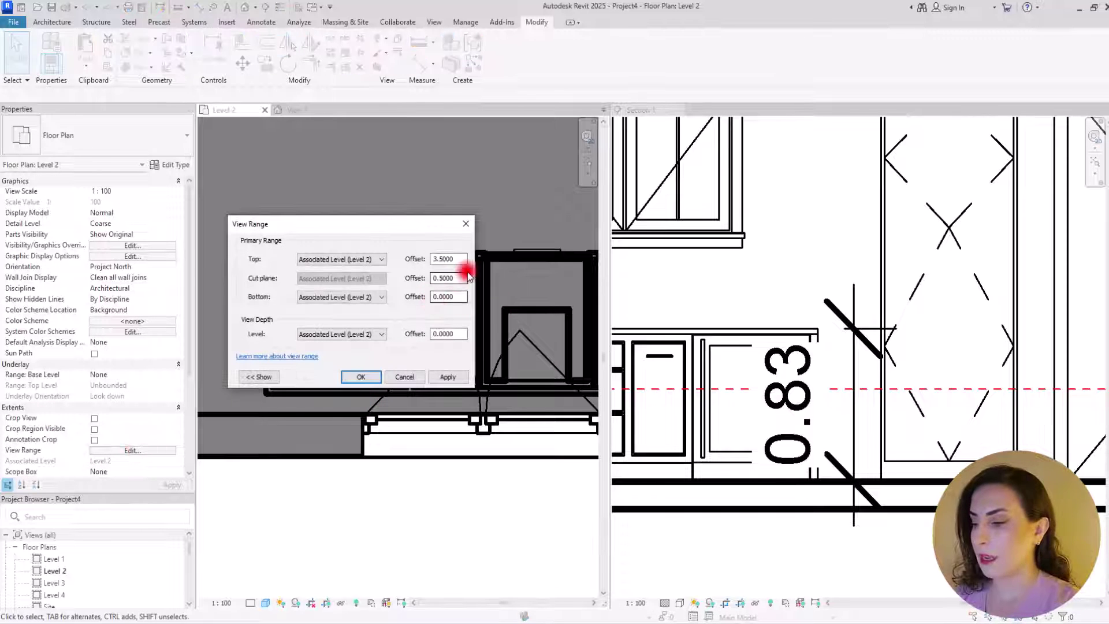
double_click(465, 278)
type("0.85")
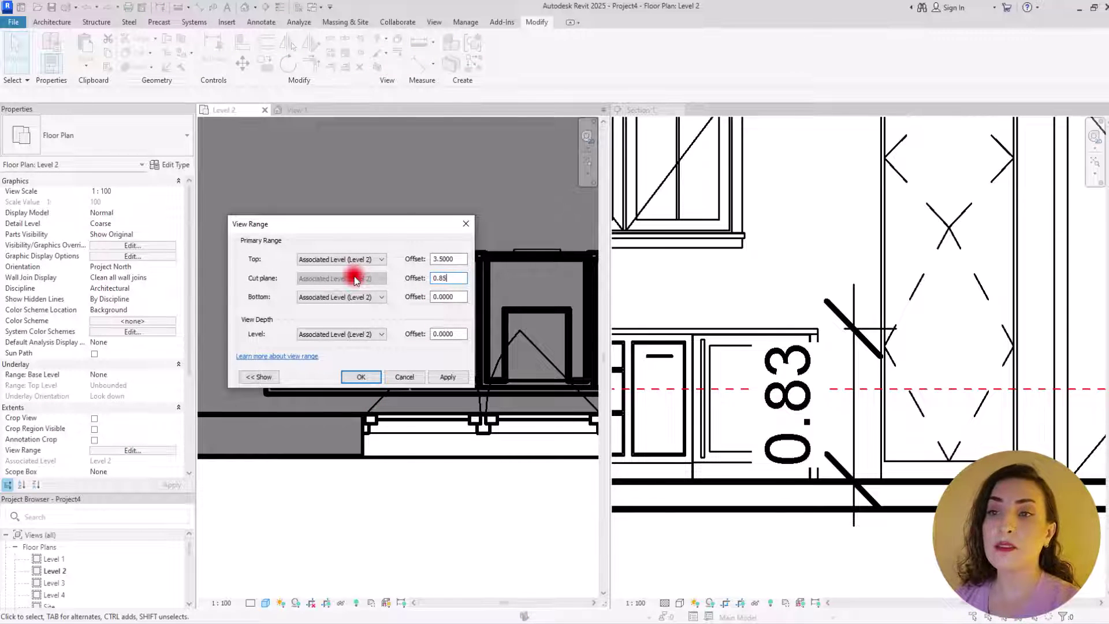
key("Return")
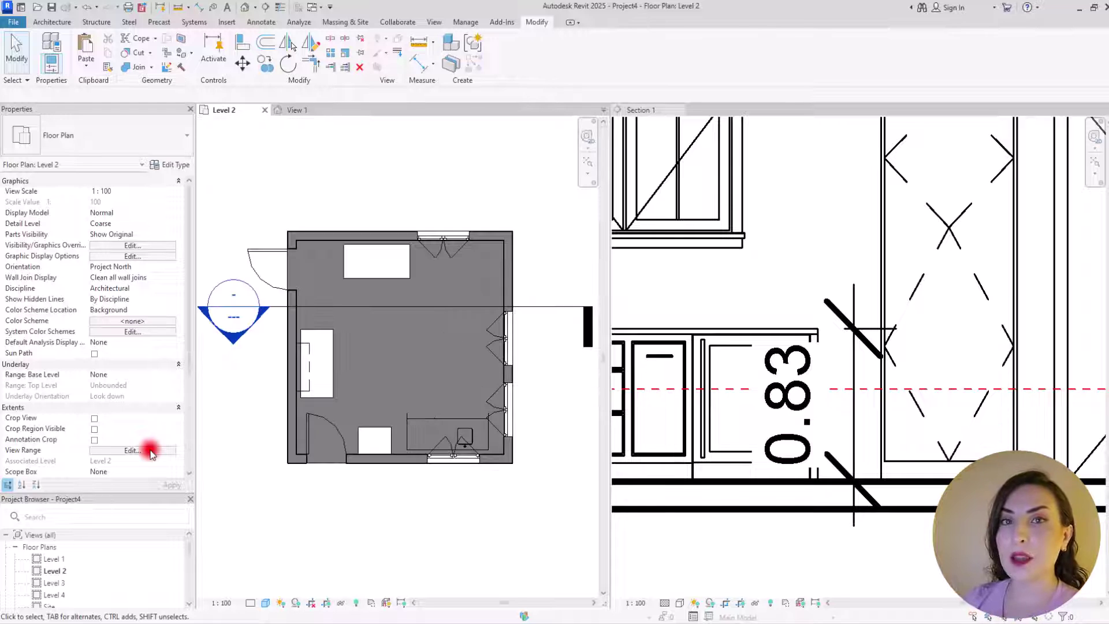
Review the level options for the Bottom of the Level 2 plan's View Range without changing them
left_click(149, 451)
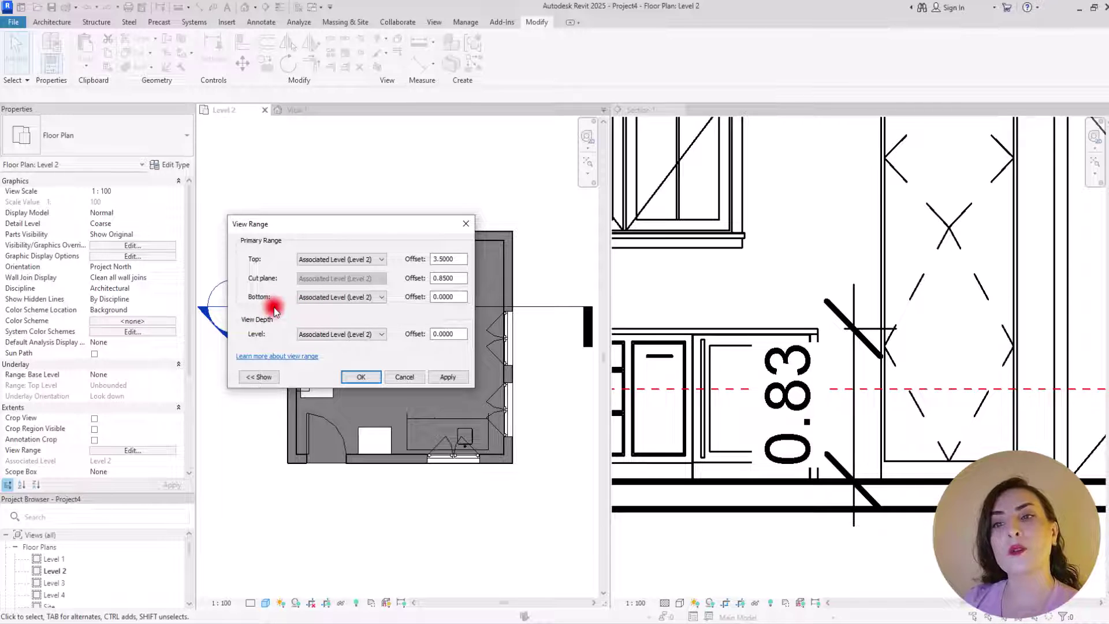
left_click(368, 297)
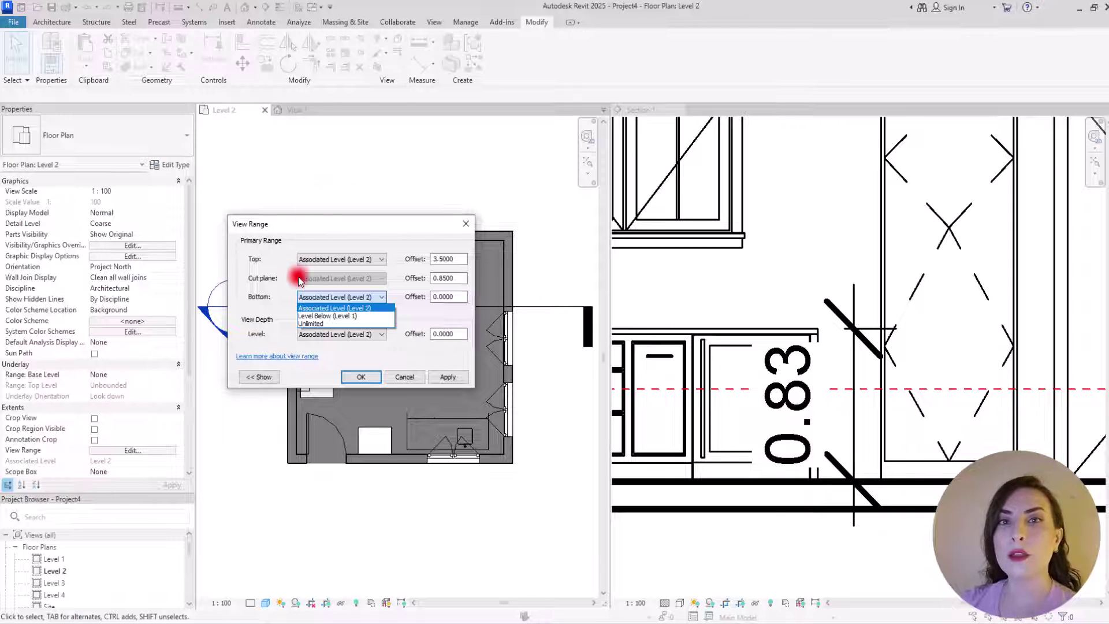
key("Down")
key("Down")
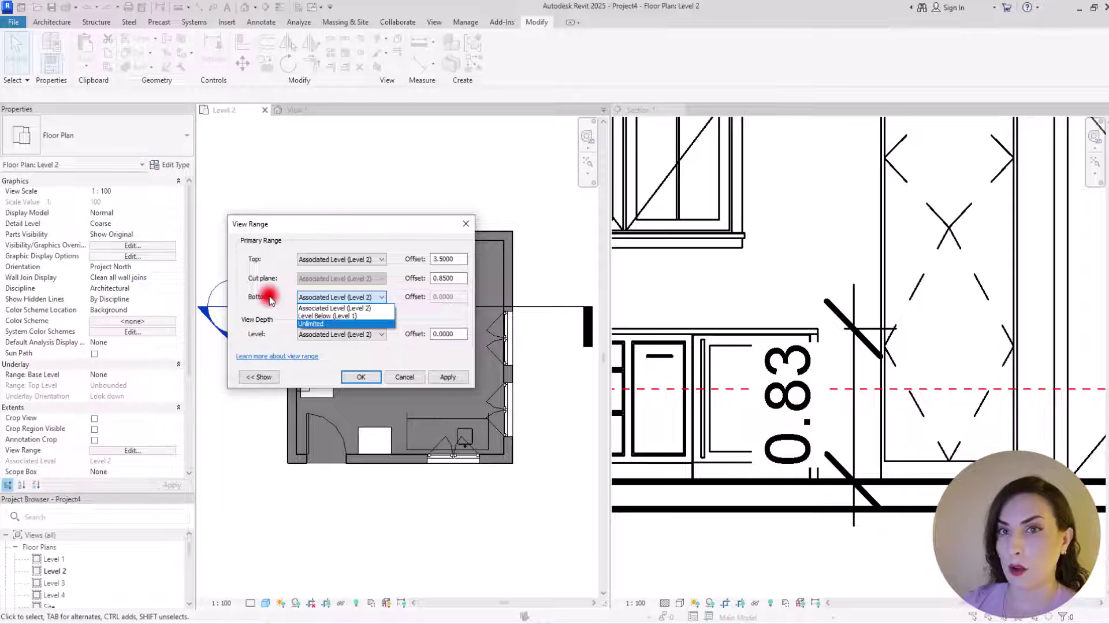
key("Up")
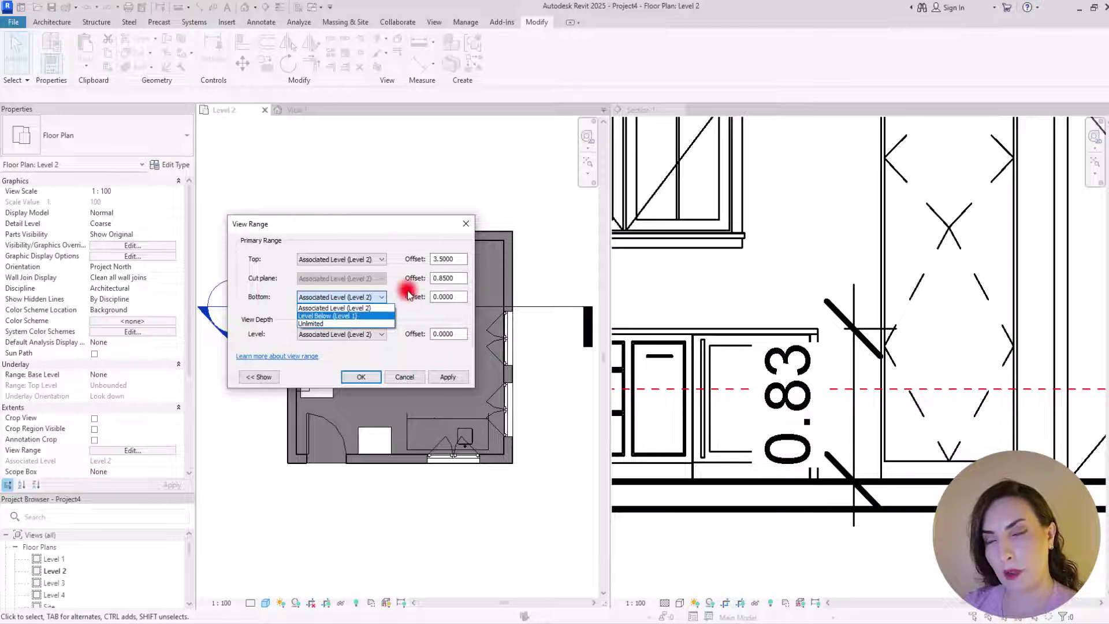
key("Escape")
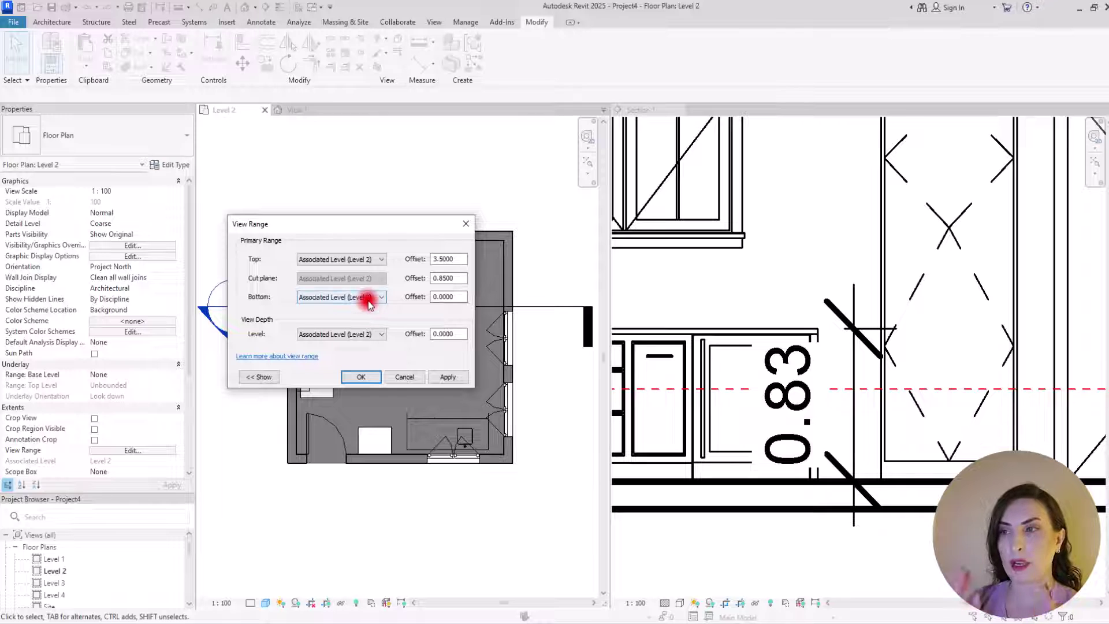
key("Escape")
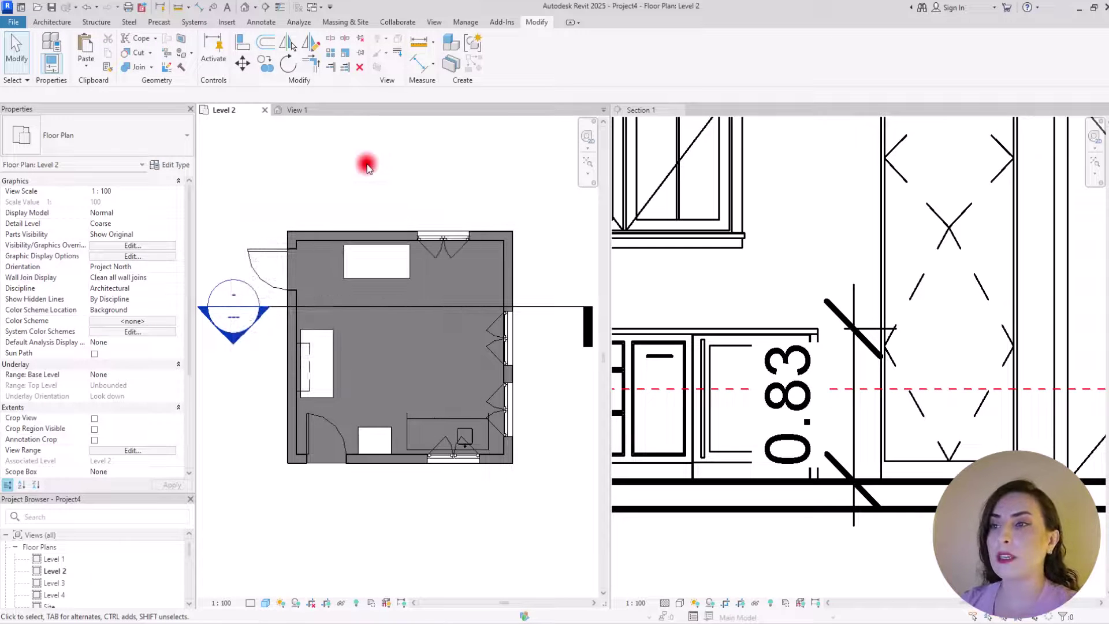
Draw a horizontal reference plane across Section 1 between Level 2 and the red reference plane, and select it
scroll(502, 219, "down", 1)
scroll(694, 303, "down", 3)
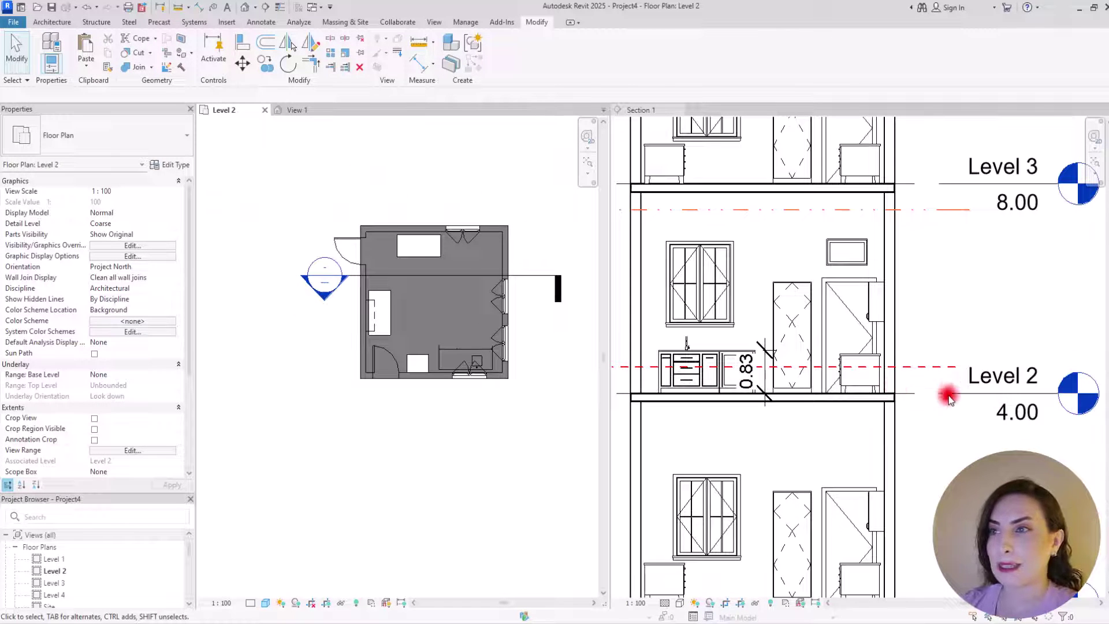
left_click(986, 297)
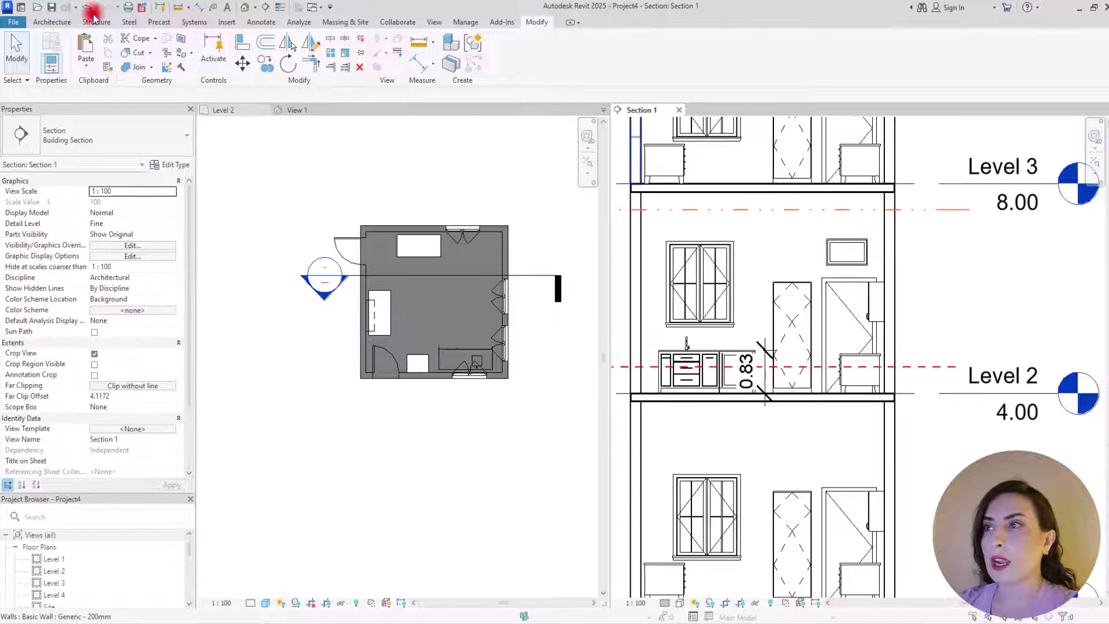
left_click(40, 26)
left_click(928, 50)
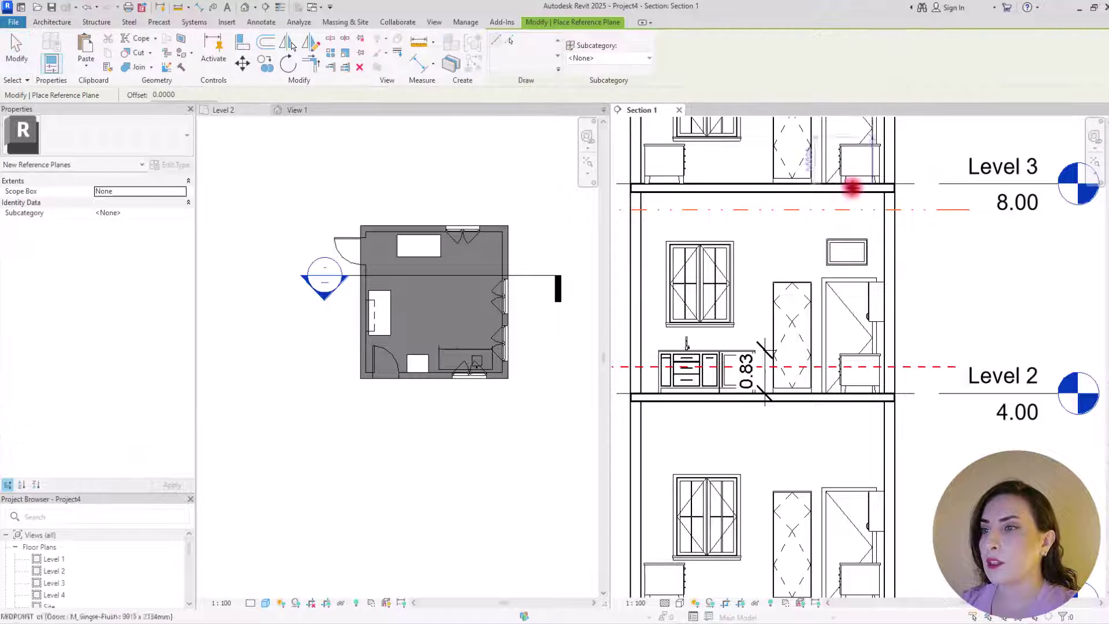
middle_click_drag(808, 244, 885, 241)
left_click(671, 377)
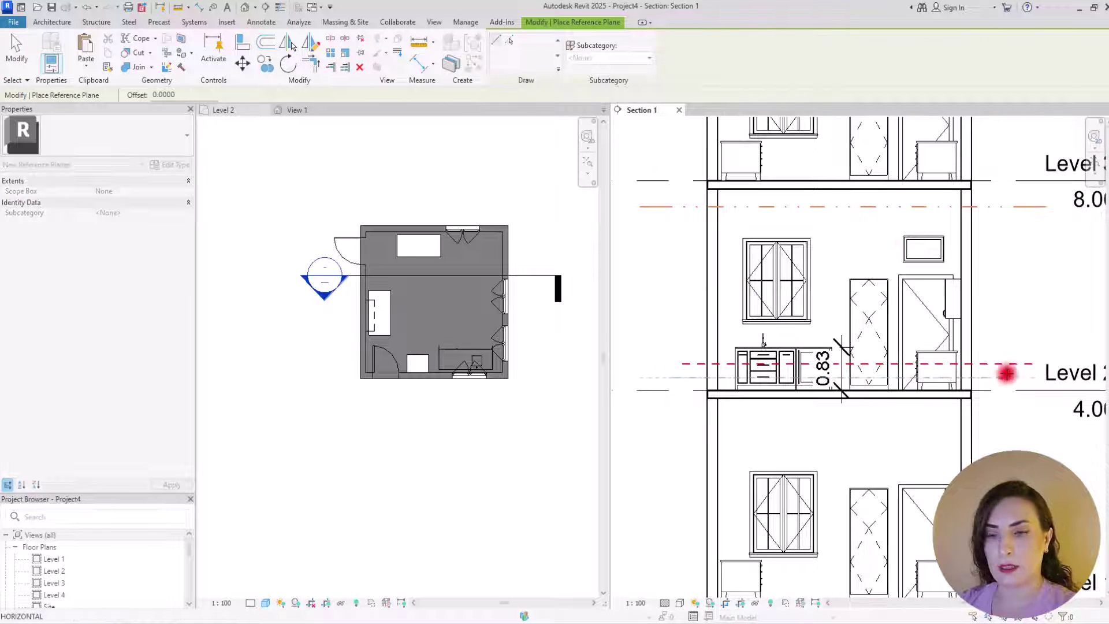
left_click(1030, 377)
key("Escape")
left_click(1010, 376)
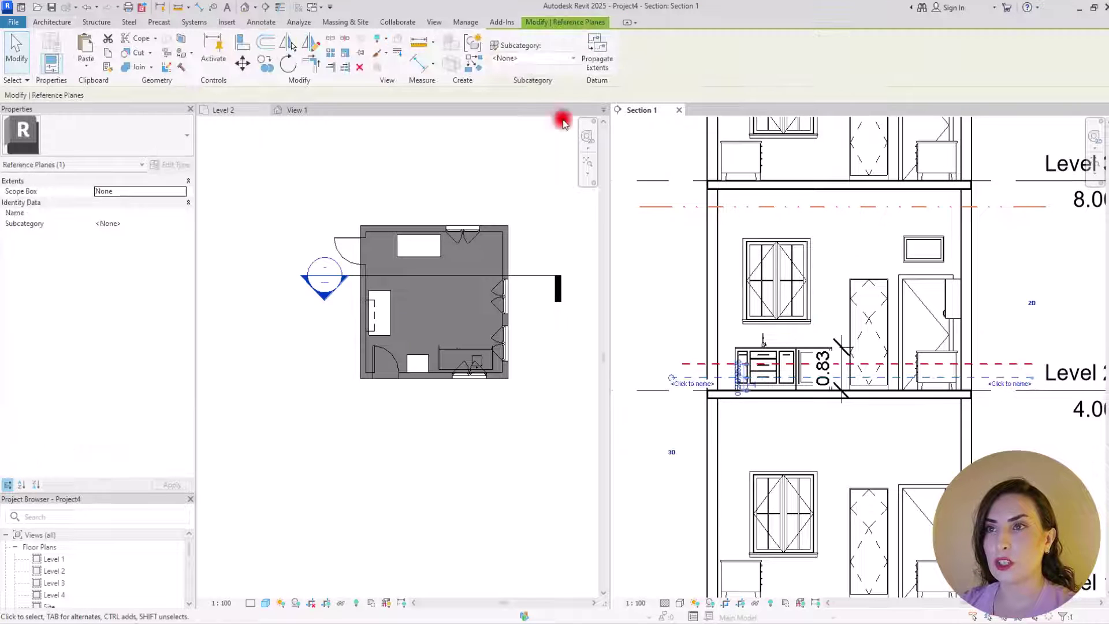
Assign the Purple subcategory to the selected reference plane and set its distance from Level 2 to 0
left_click(529, 60)
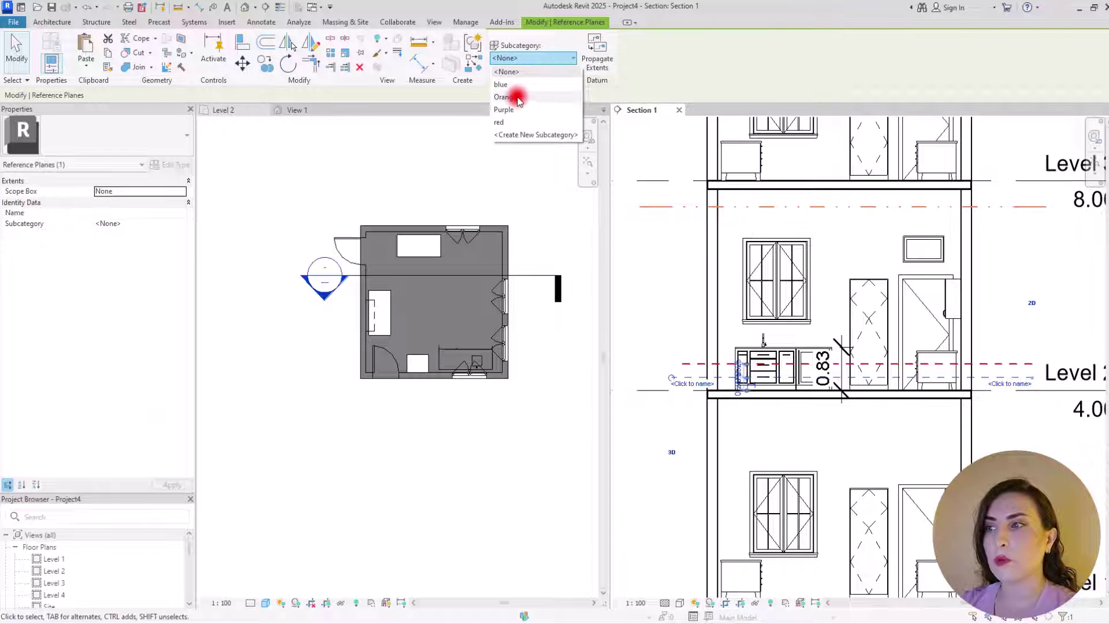
left_click(518, 108)
left_click(646, 313)
left_click(674, 377)
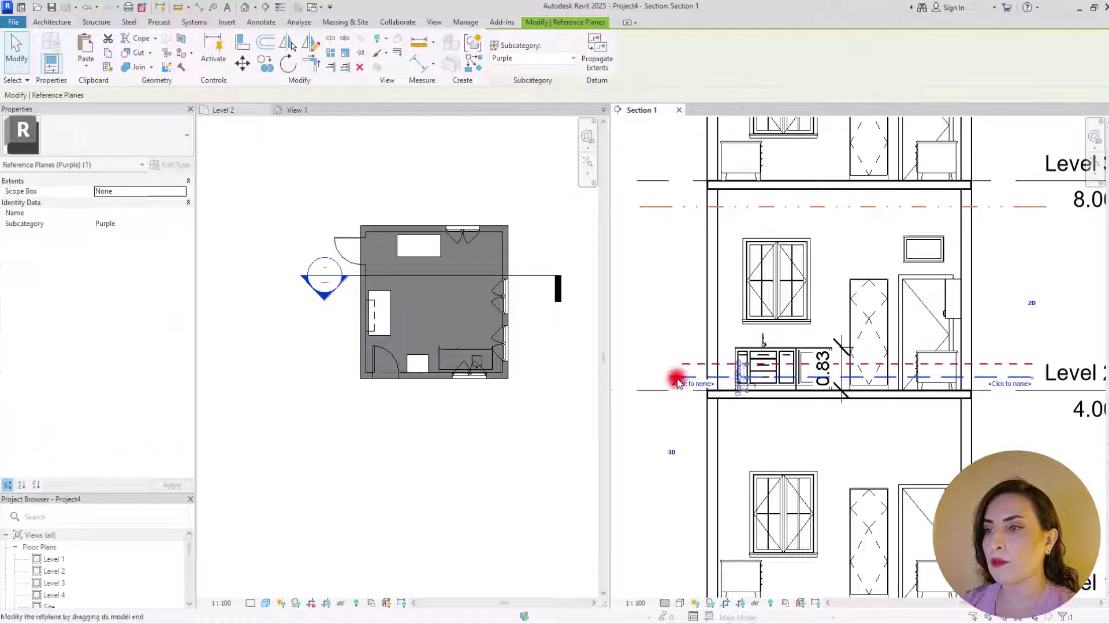
left_click(738, 387)
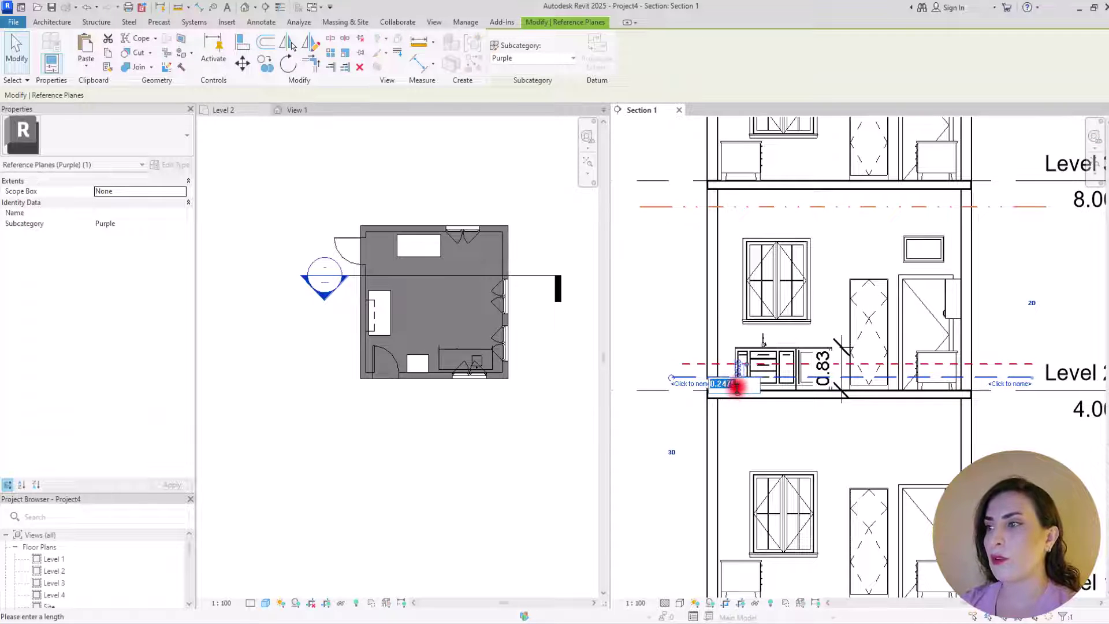
type("0")
key("Return")
left_click(1002, 430)
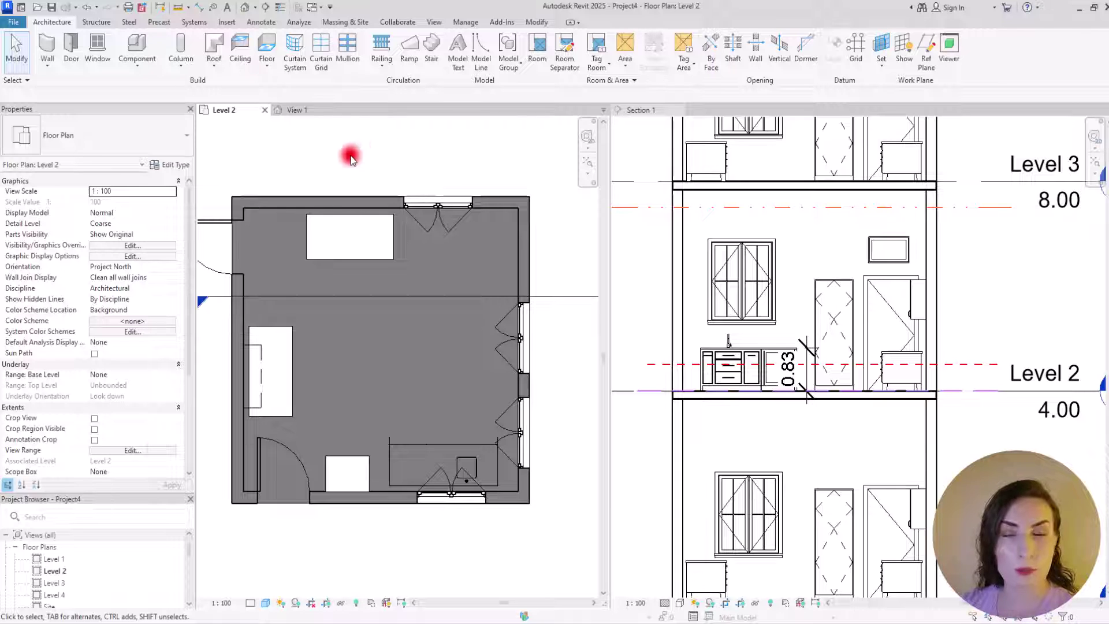
Set the View Depth offset in the Level 2 plan's View Range to -1.3
left_click(158, 451)
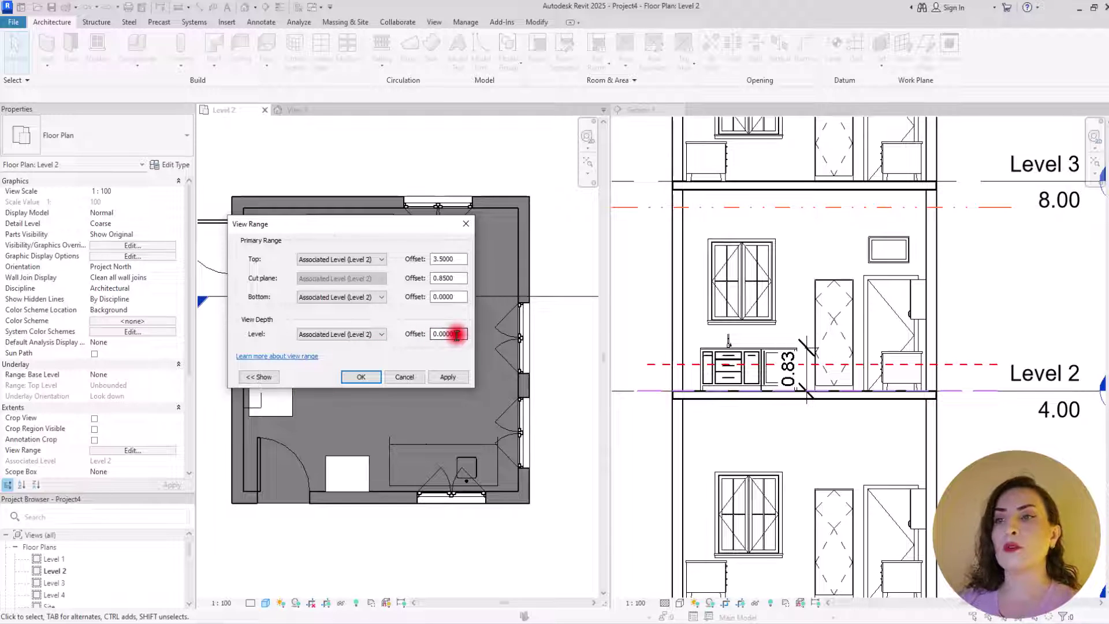
left_click_drag(456, 335, 442, 335)
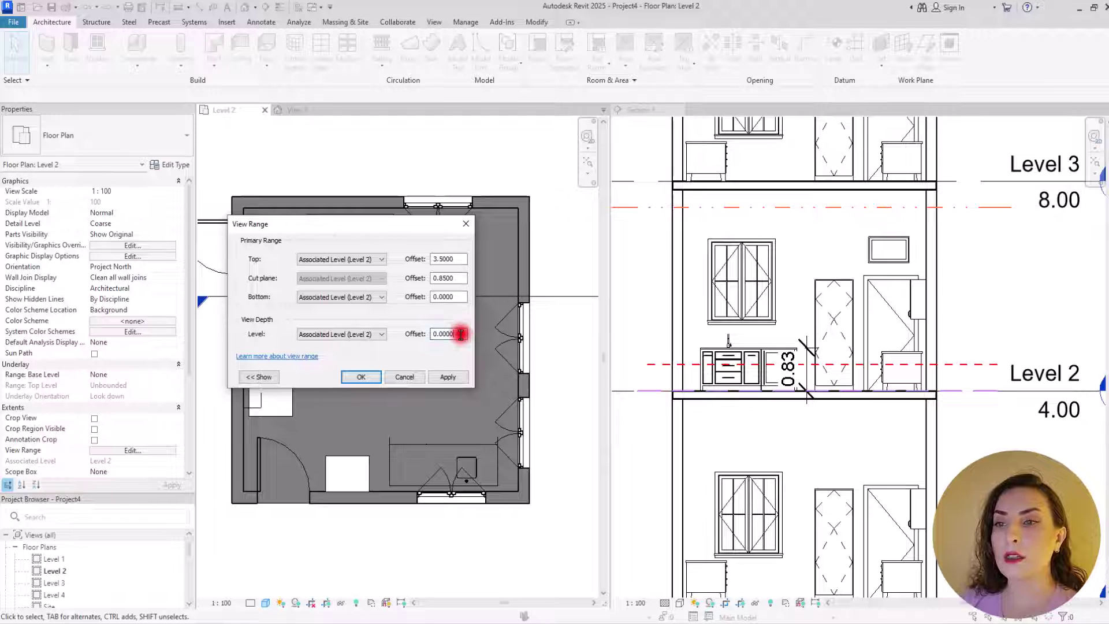
left_click_drag(456, 334, 367, 328)
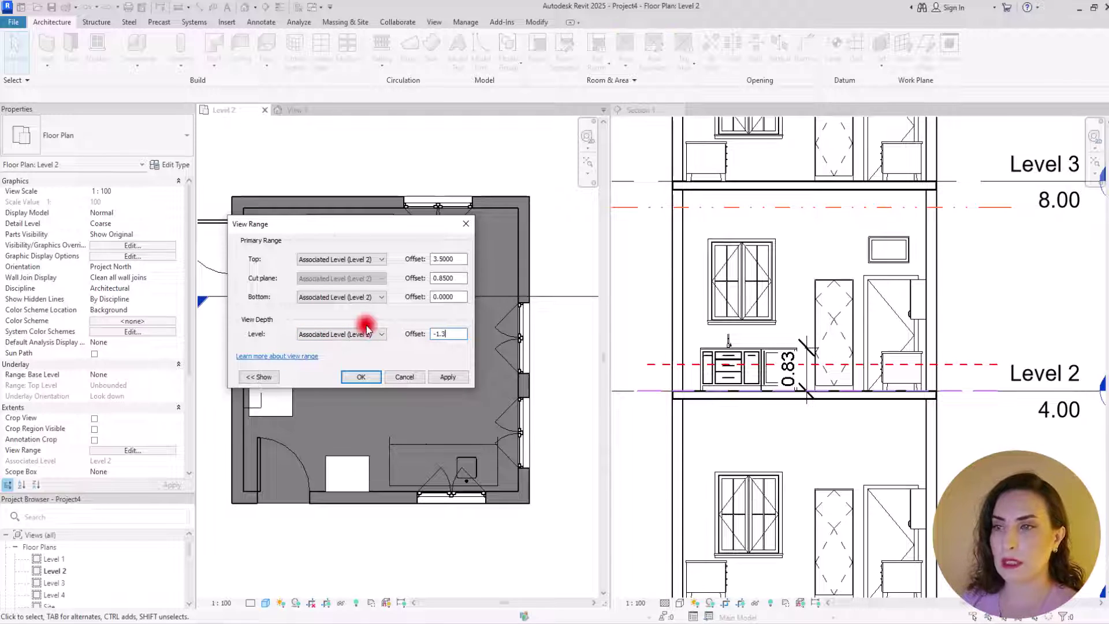
key("Return")
Draw a horizontal reference plane across Section 1 about 1.4 below Level 2 and assign it the blue subcategory
left_click(724, 217)
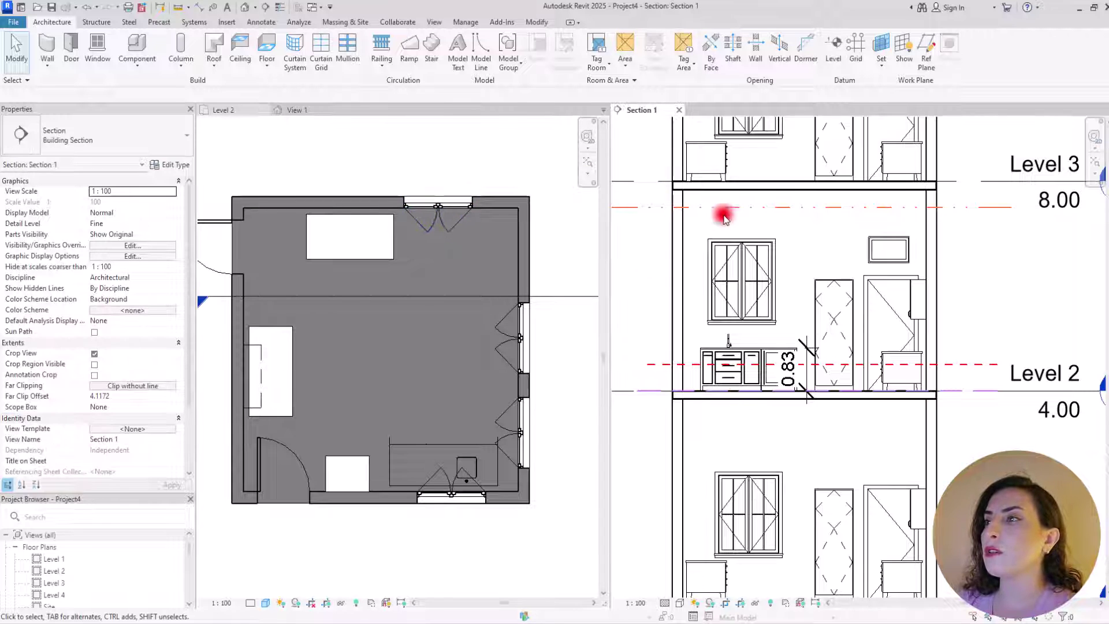
left_click(926, 46)
left_click(643, 460)
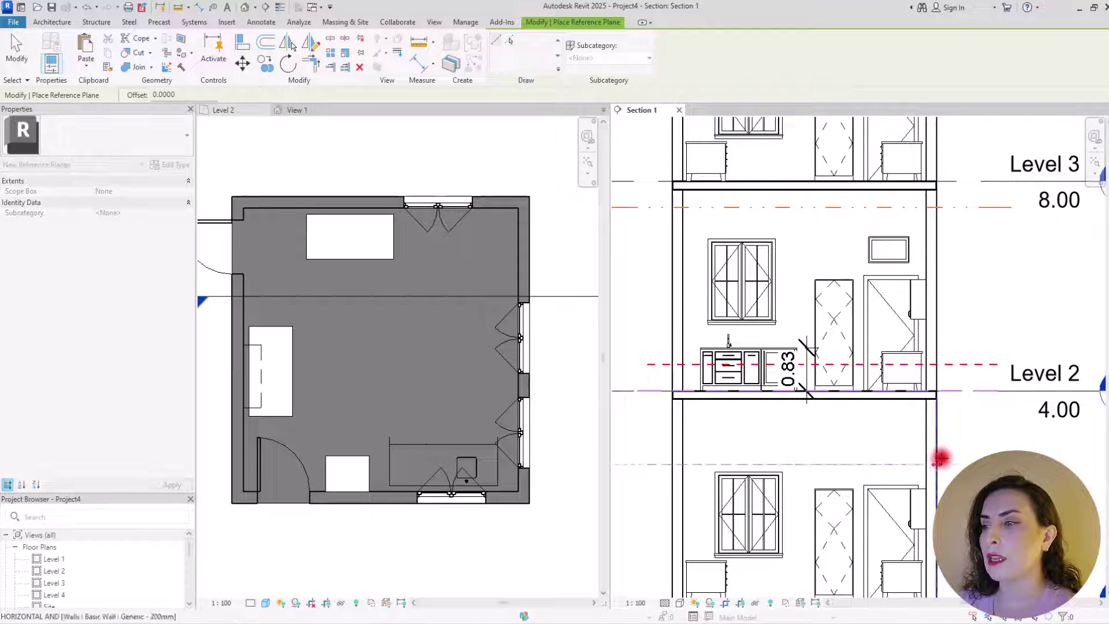
left_click(940, 458)
key("Escape")
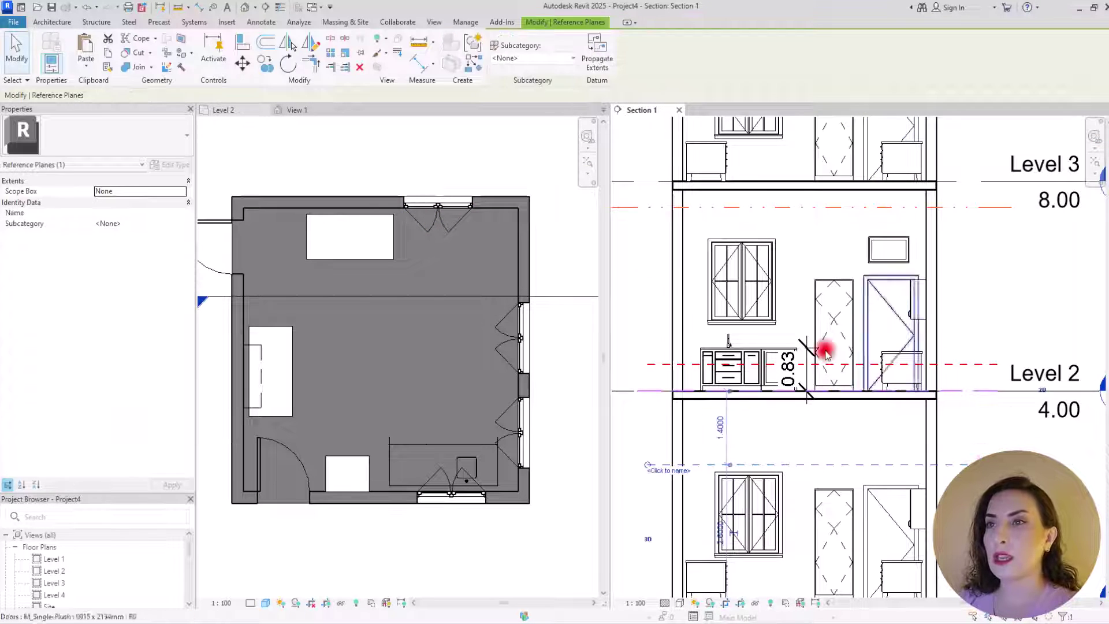
left_click(528, 59)
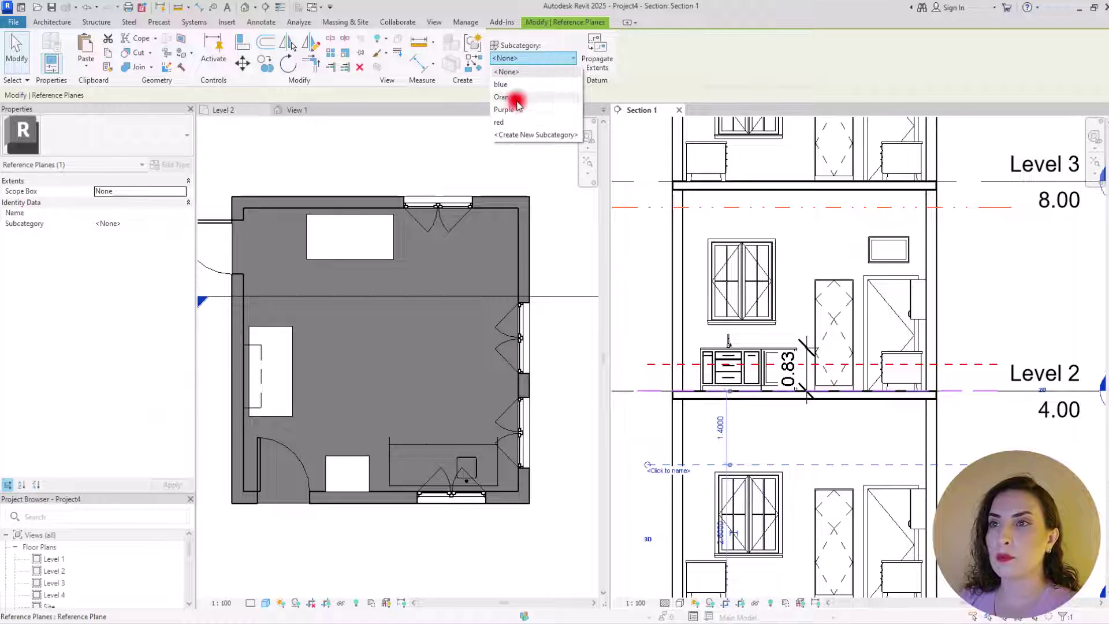
left_click(508, 84)
key("Escape")
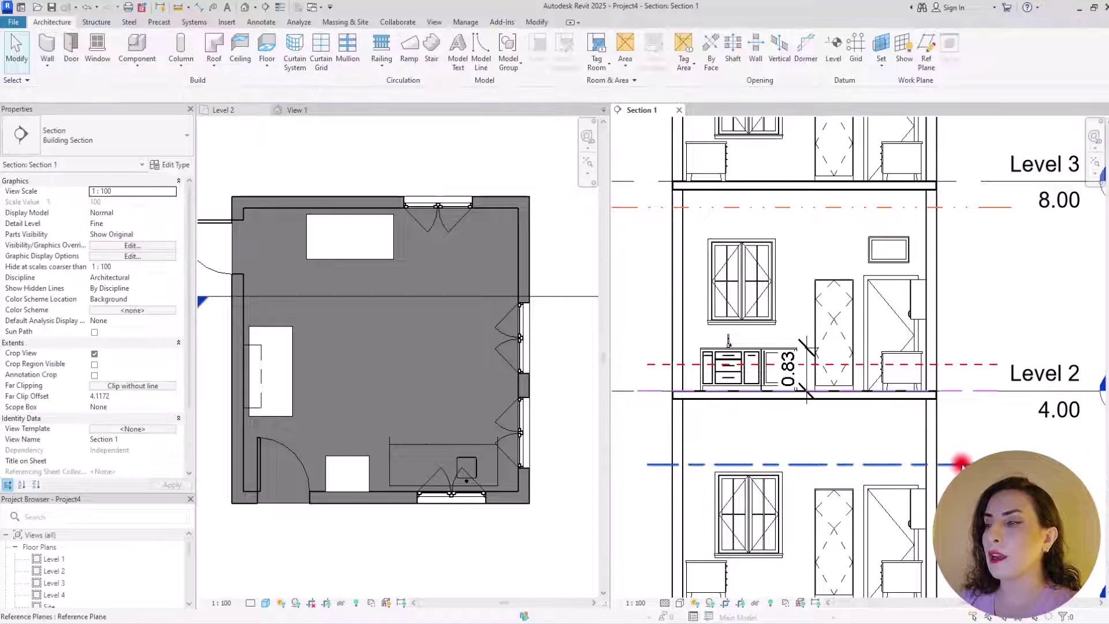
Set the blue reference plane's distance below Level 2 to 1.3
left_click(960, 463)
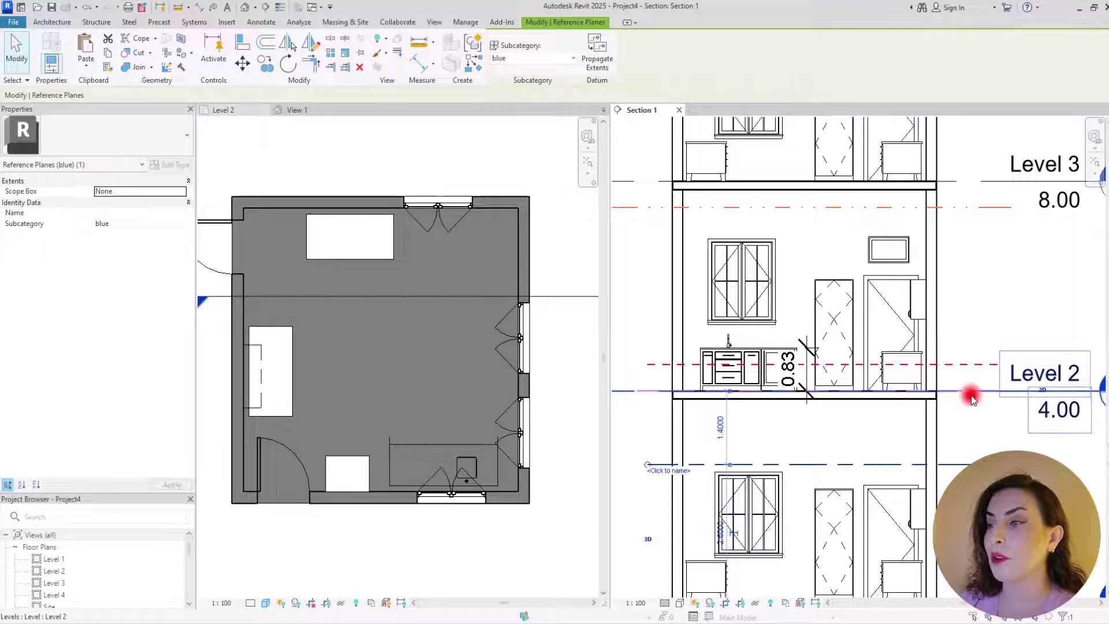
left_click(719, 428)
type("1.3")
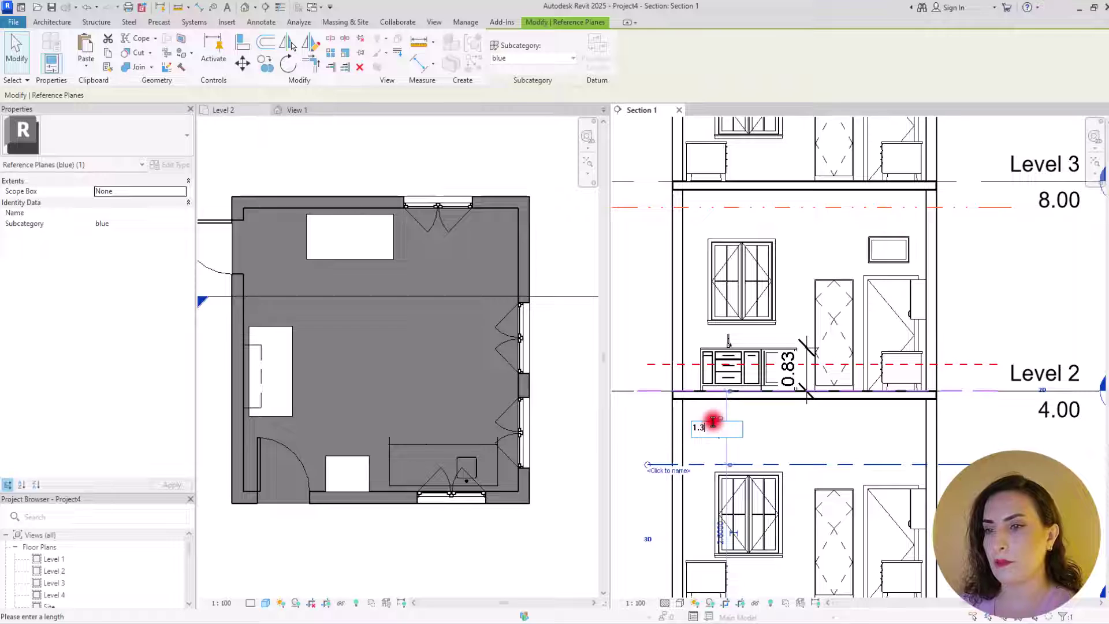
key("Return")
left_click(302, 157)
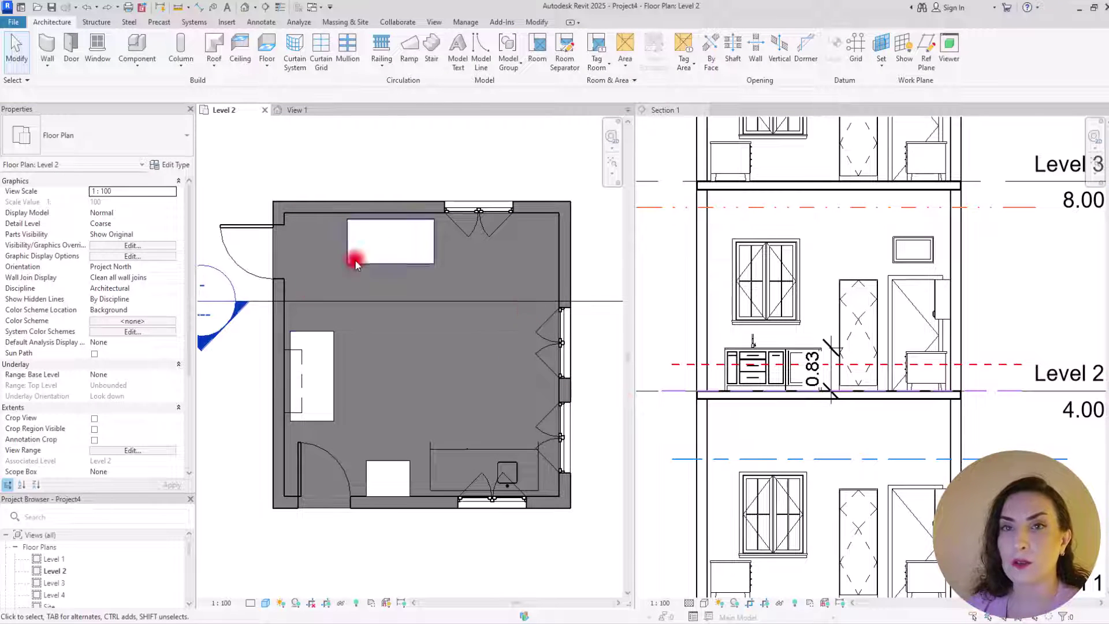
Hide the Level 2 floor element in the Level 2 plan
left_click(722, 395)
right_click(301, 250)
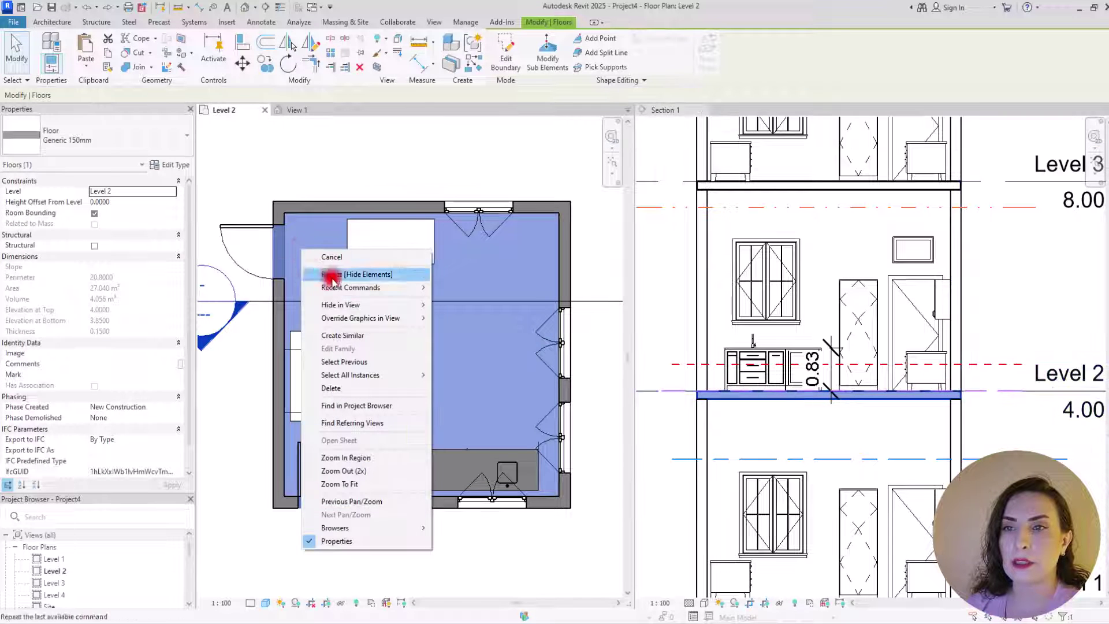
mouse_move(340, 303)
left_click(471, 304)
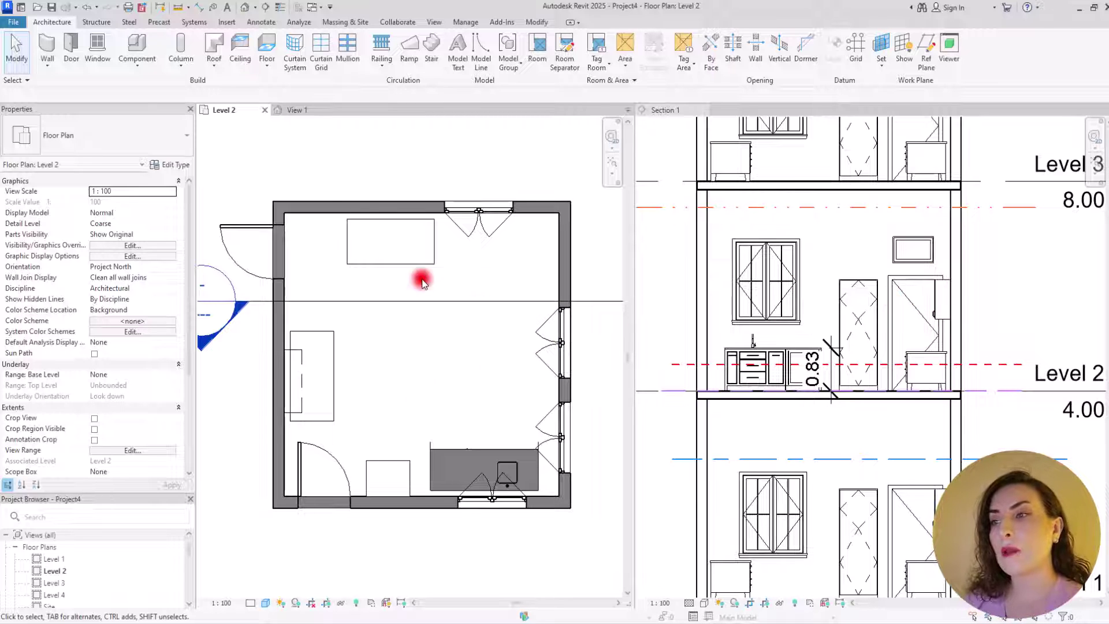
Move the Level 1 double casement window in Section 1 across the blue plane, to a sill height of about 1.85, and inspect it in the plan
left_click(773, 501)
left_click(773, 501)
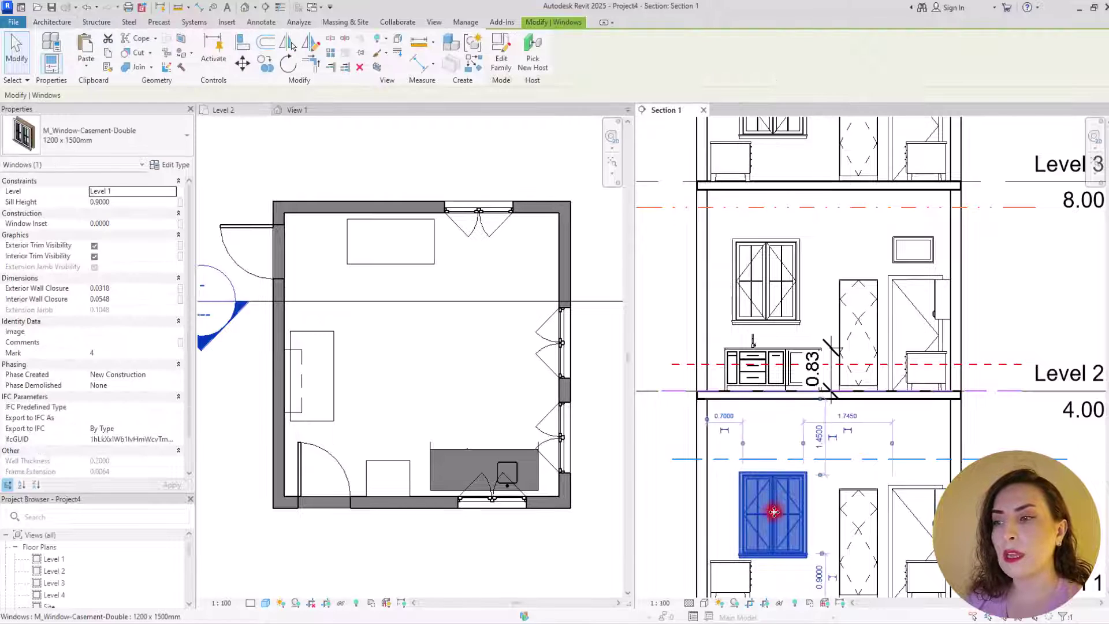
left_click_drag(774, 502, 846, 433)
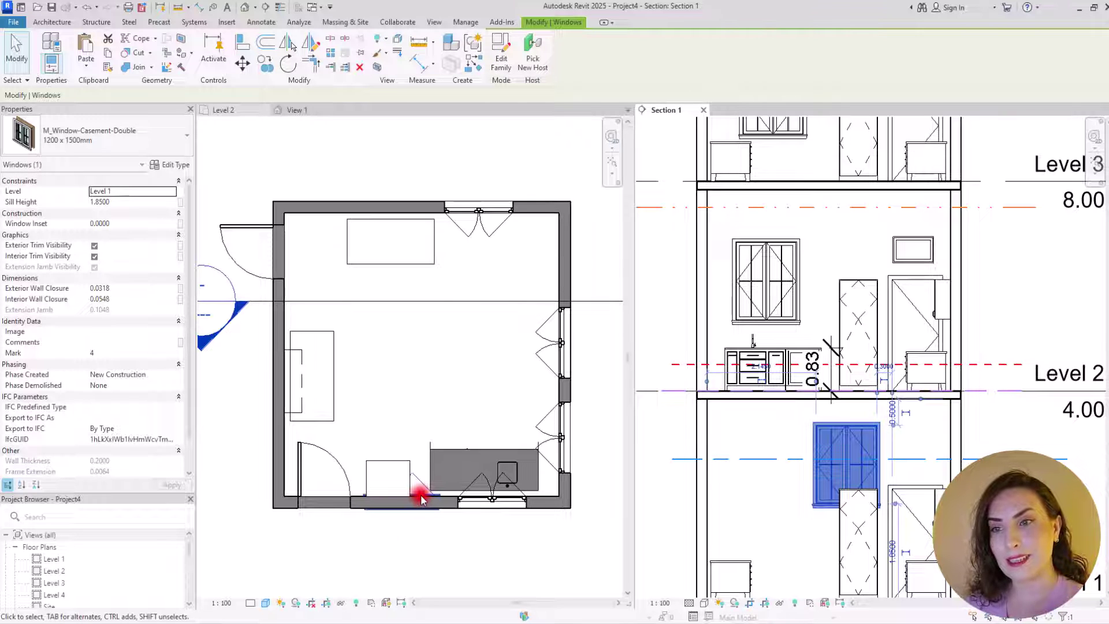
left_click(403, 522)
left_click(403, 523)
scroll(406, 519, "up", 4)
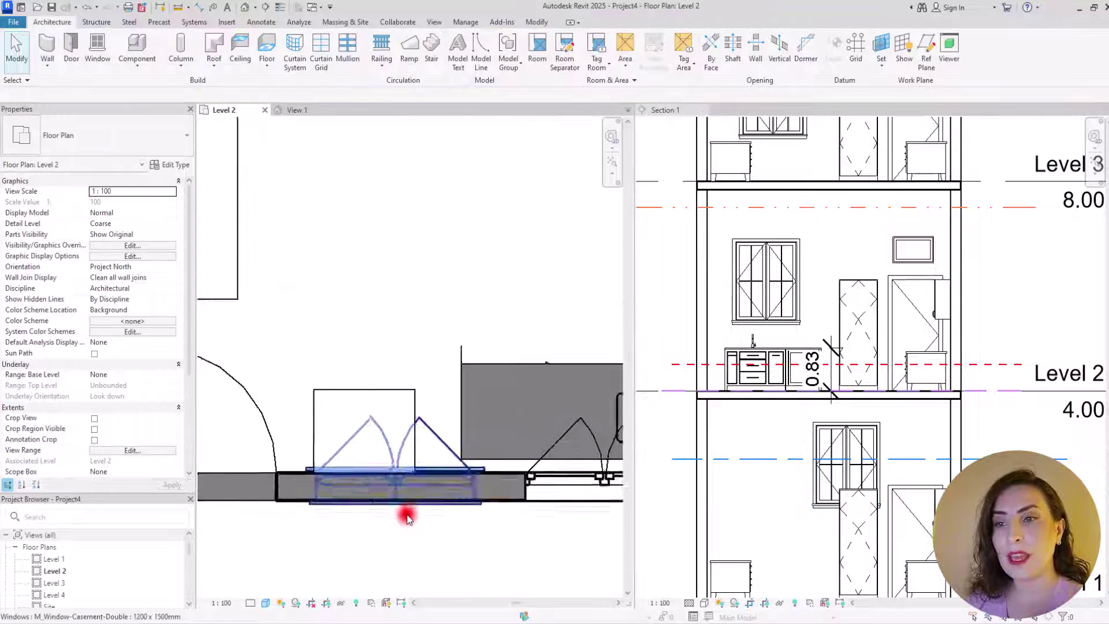
scroll(406, 518, "up", 3)
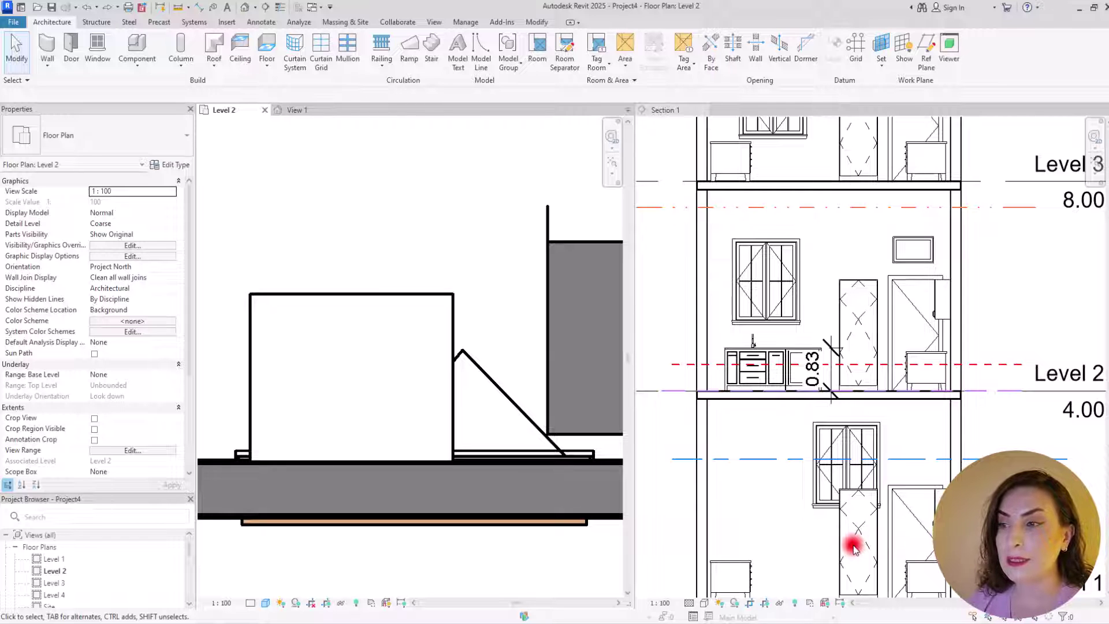
Move the Level 1 tall cabinet in Section 1 to about 1.6 from the wall and turn off Thin Lines
left_click(844, 527)
left_click(848, 525)
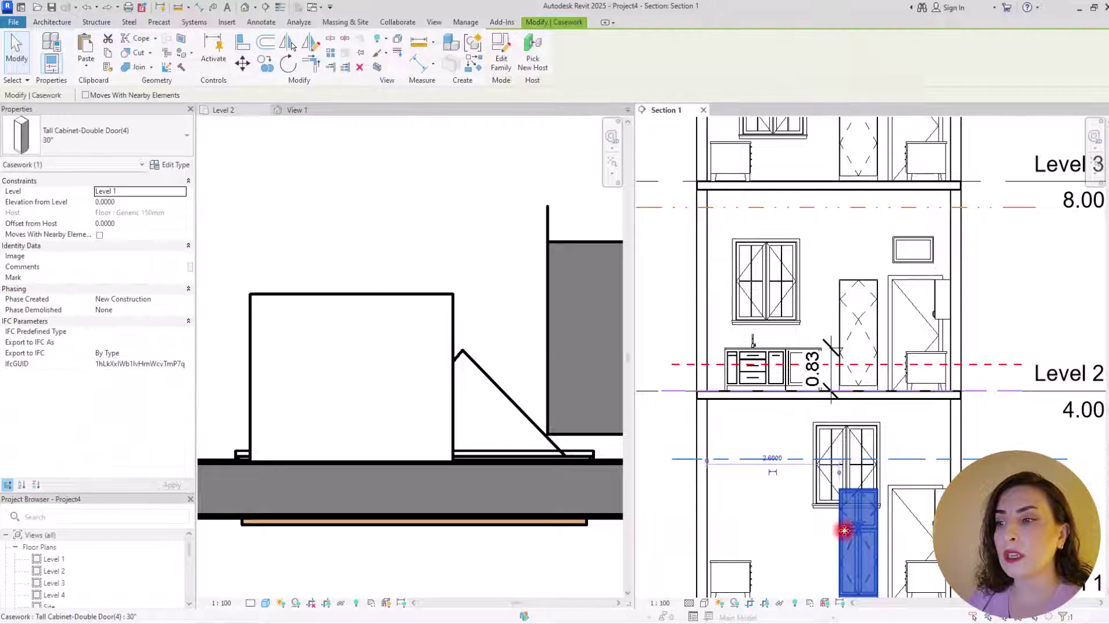
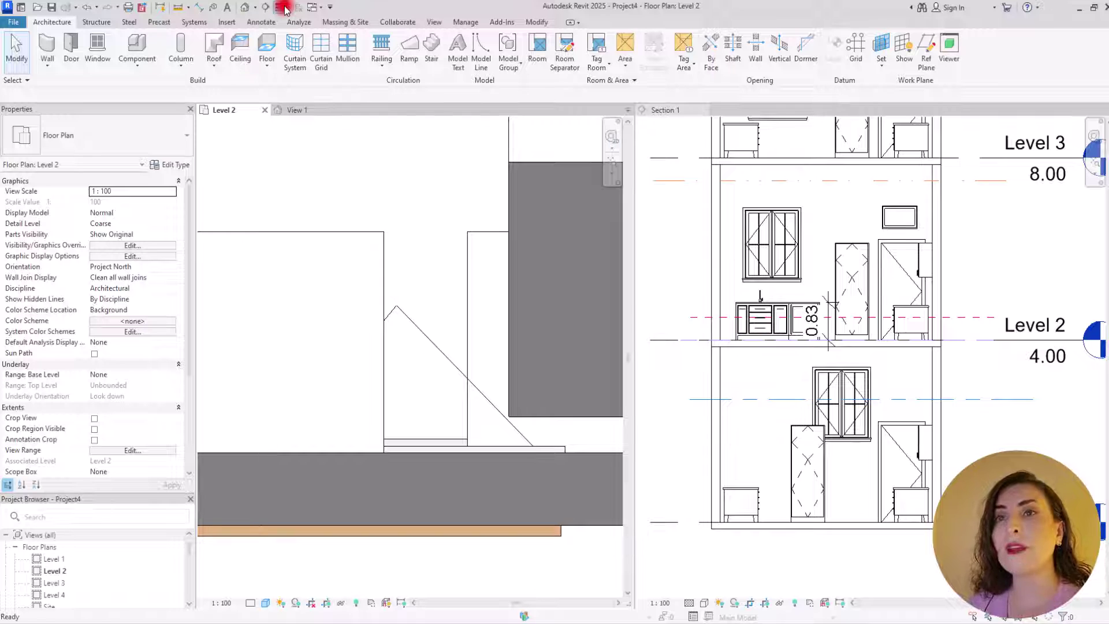
left_click(283, 7)
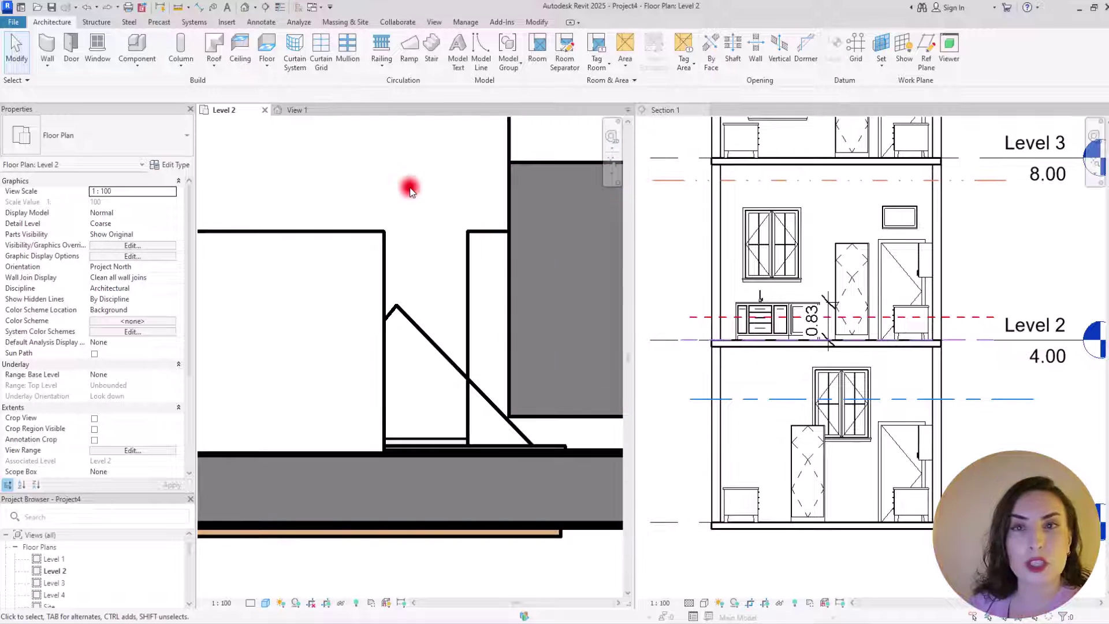
Change the <Beyond> line style's colour to pink, RGB 255-000-128
left_click(466, 22)
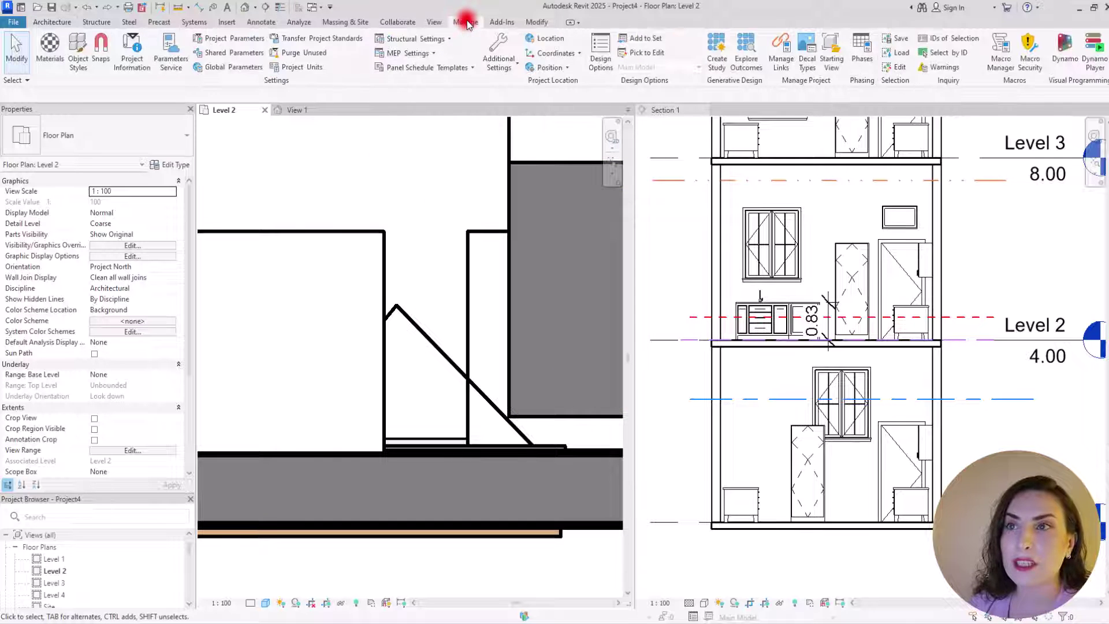
left_click(498, 53)
left_click(543, 96)
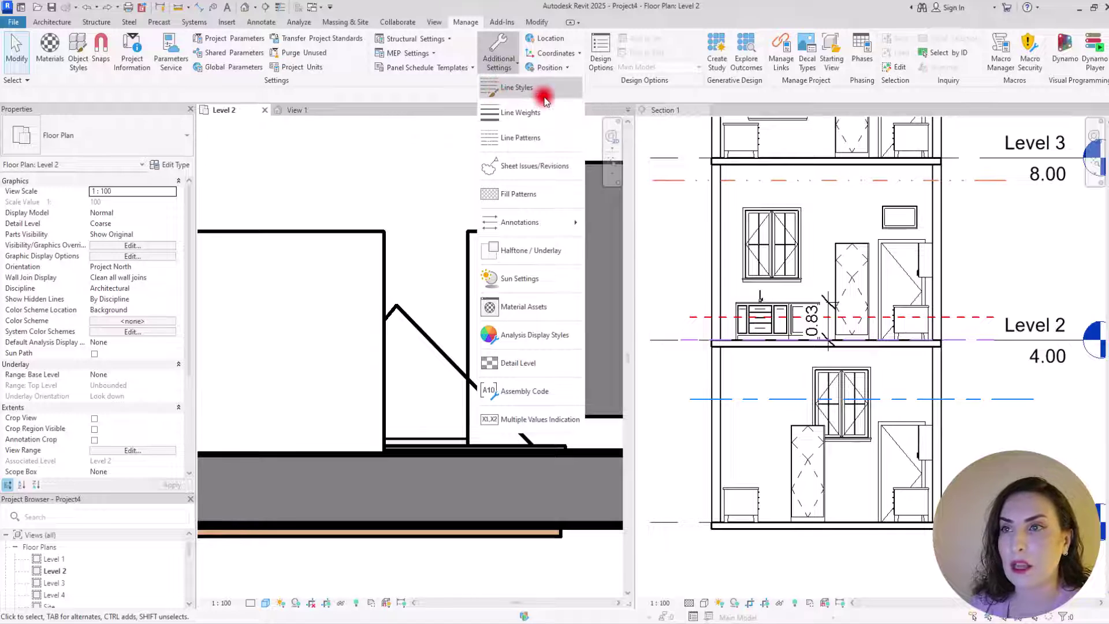
left_click(349, 246)
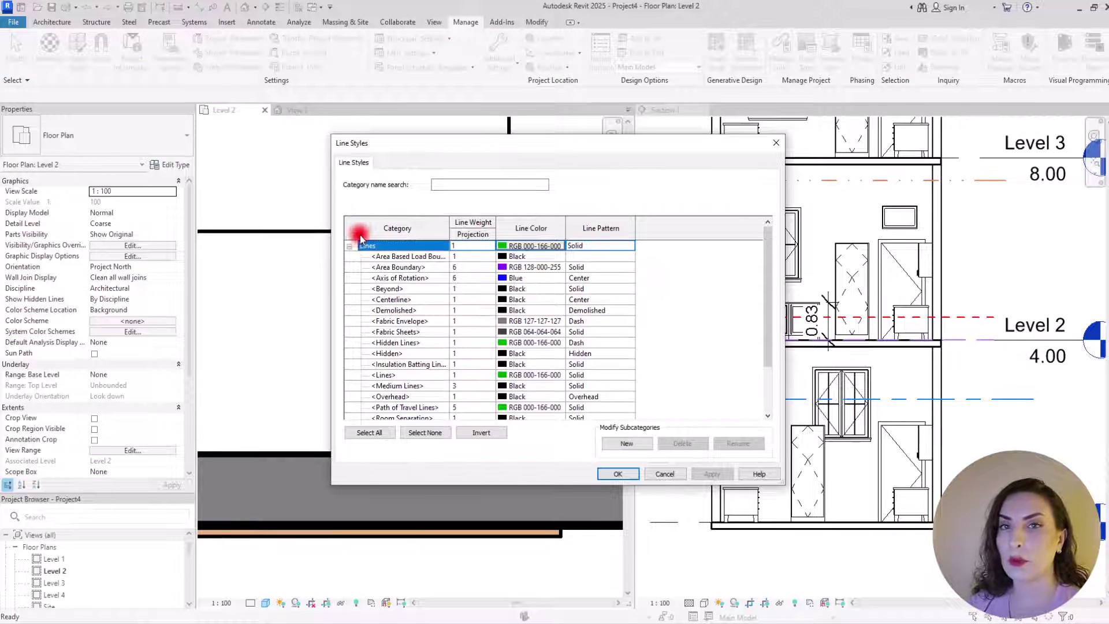
left_click(408, 290)
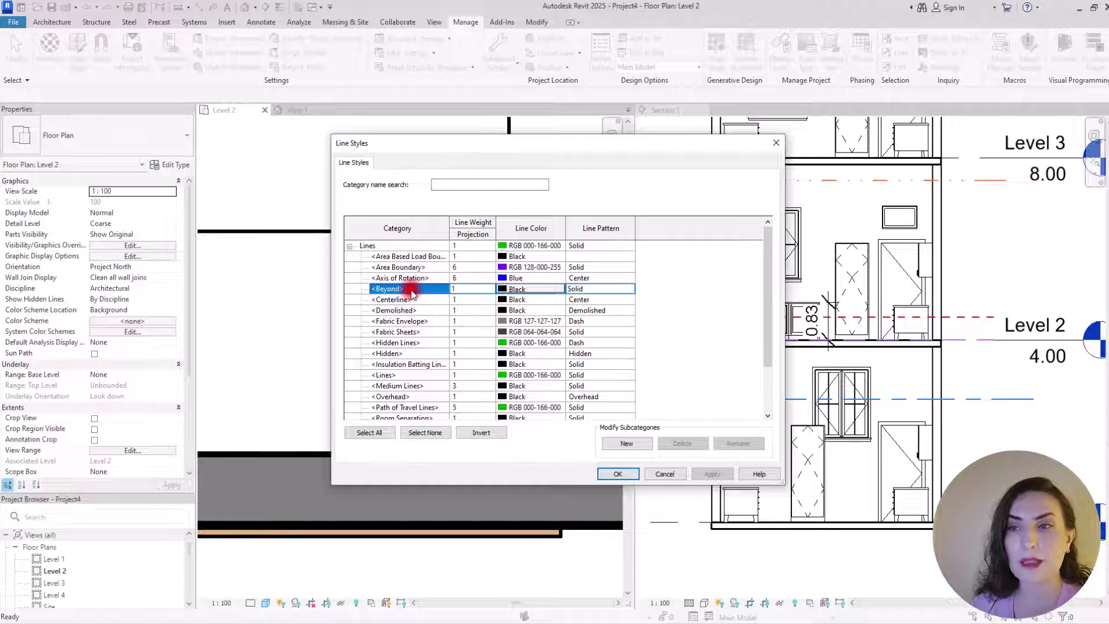
left_click(502, 294)
left_click(542, 255)
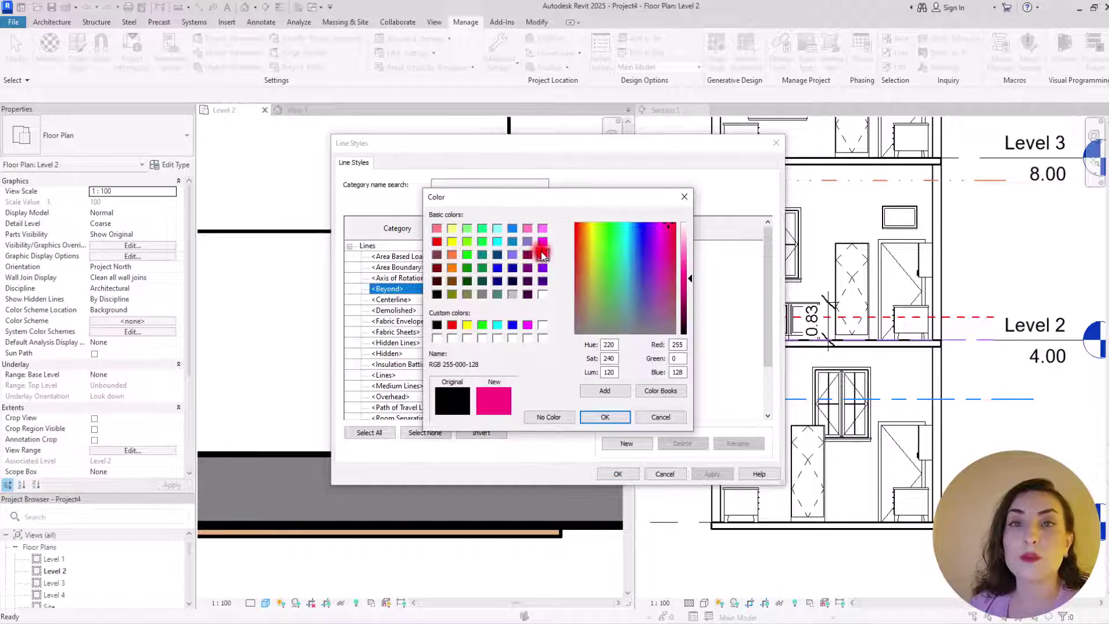
left_click(616, 417)
left_click(626, 471)
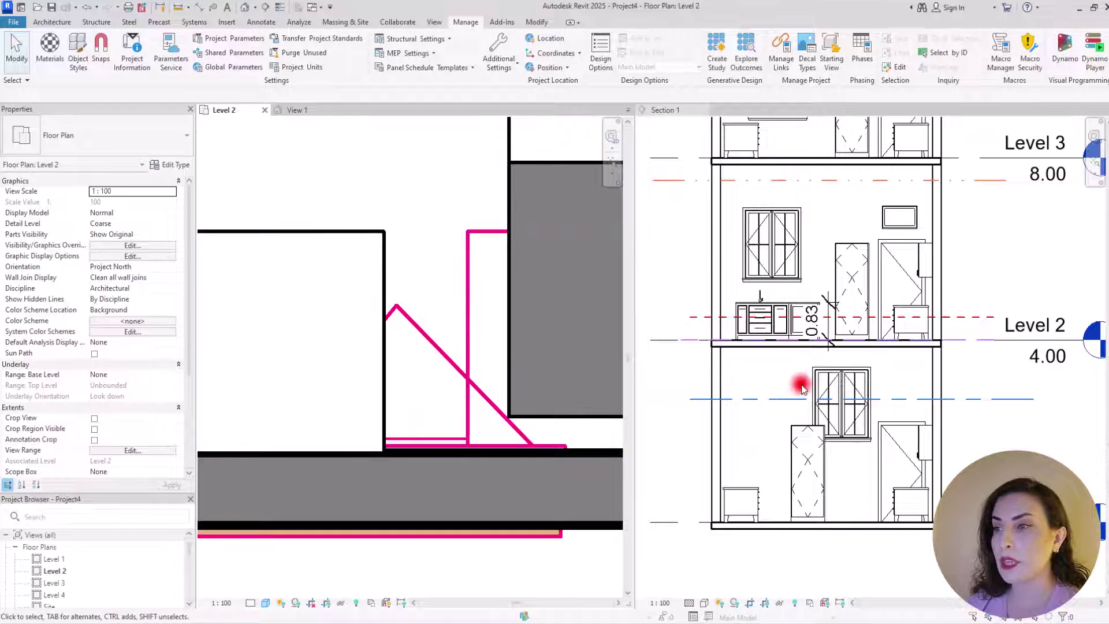
Set the blue reference plane's distance below Level 2 to 2.3 in Section 1
left_click(768, 425)
left_click(767, 398)
left_click(752, 370)
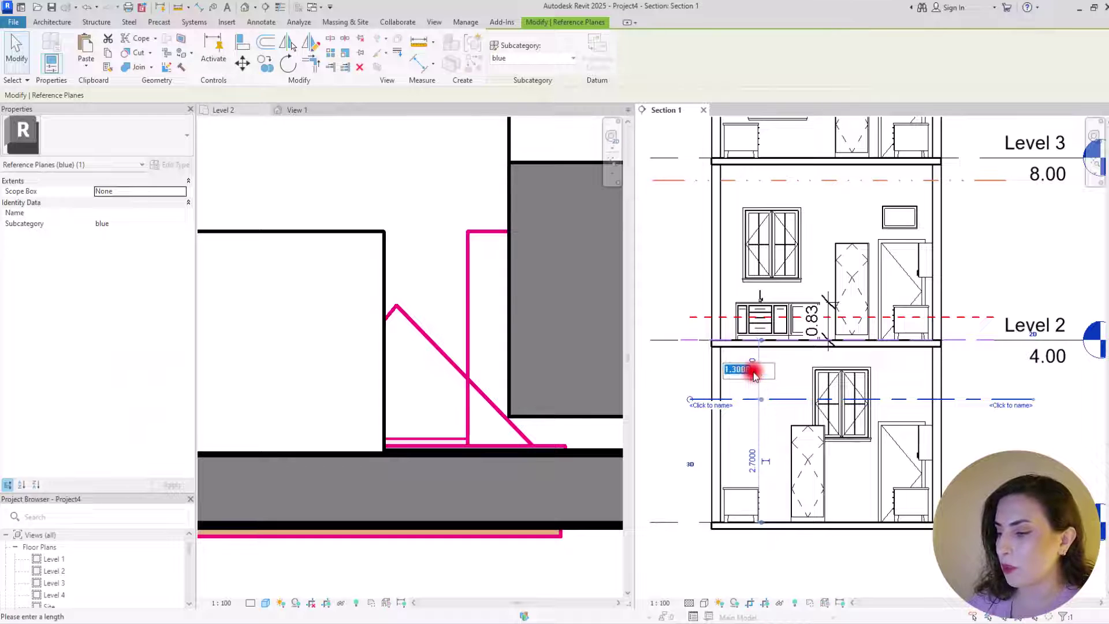
type("2.3")
key("Return")
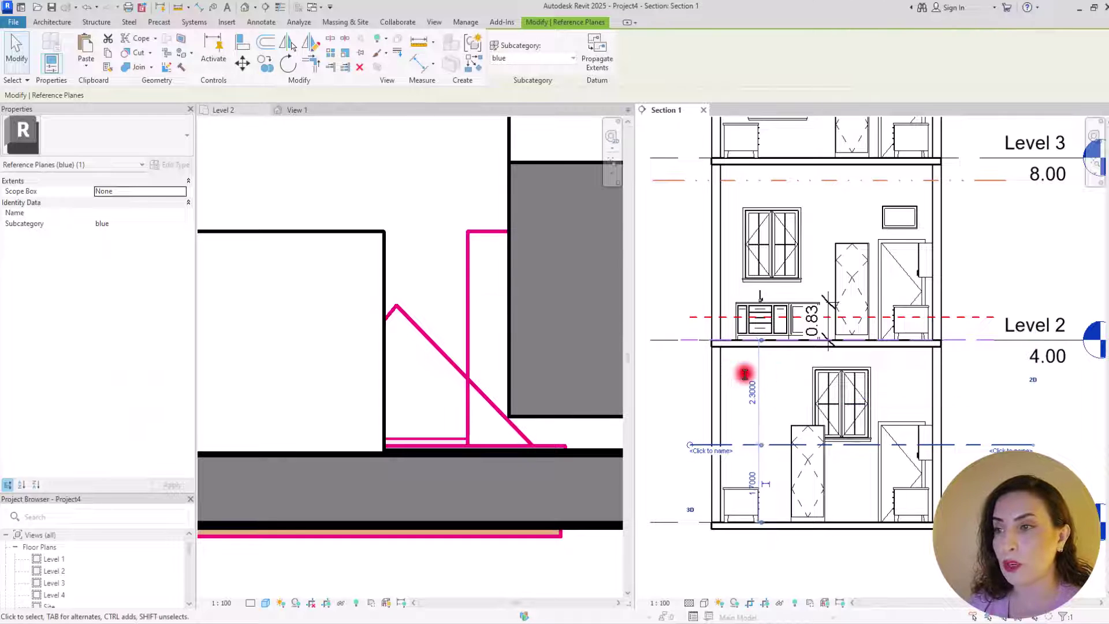
key("Escape")
Select the Level 1 tall cabinet and window in Section 1 to compare them with their Beyond lines in the Level 2 plan
left_click(800, 437)
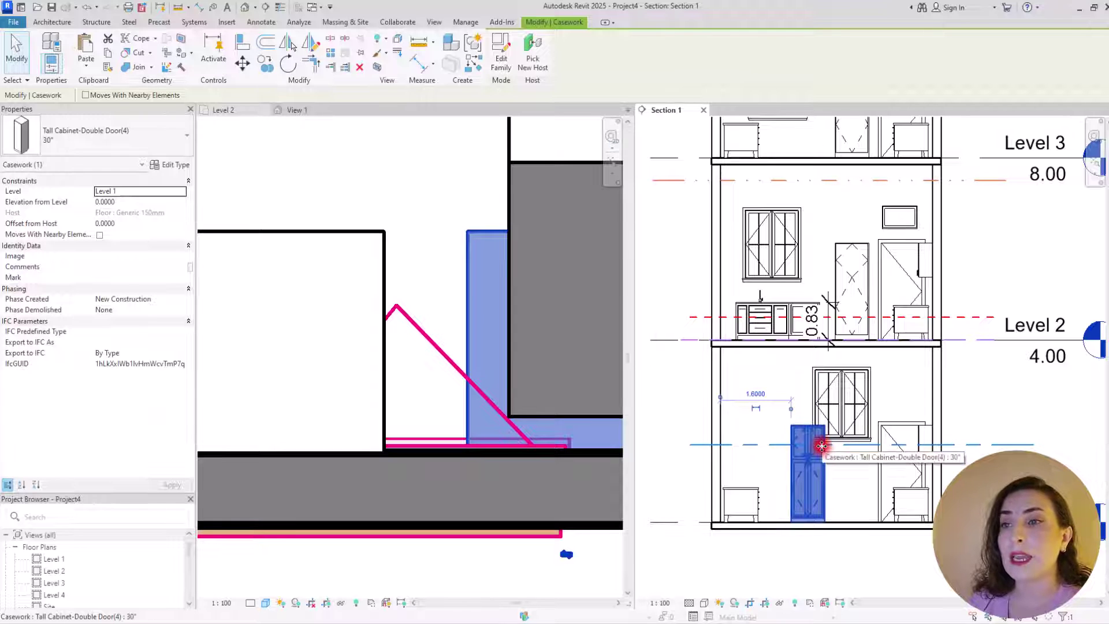
left_click(440, 188)
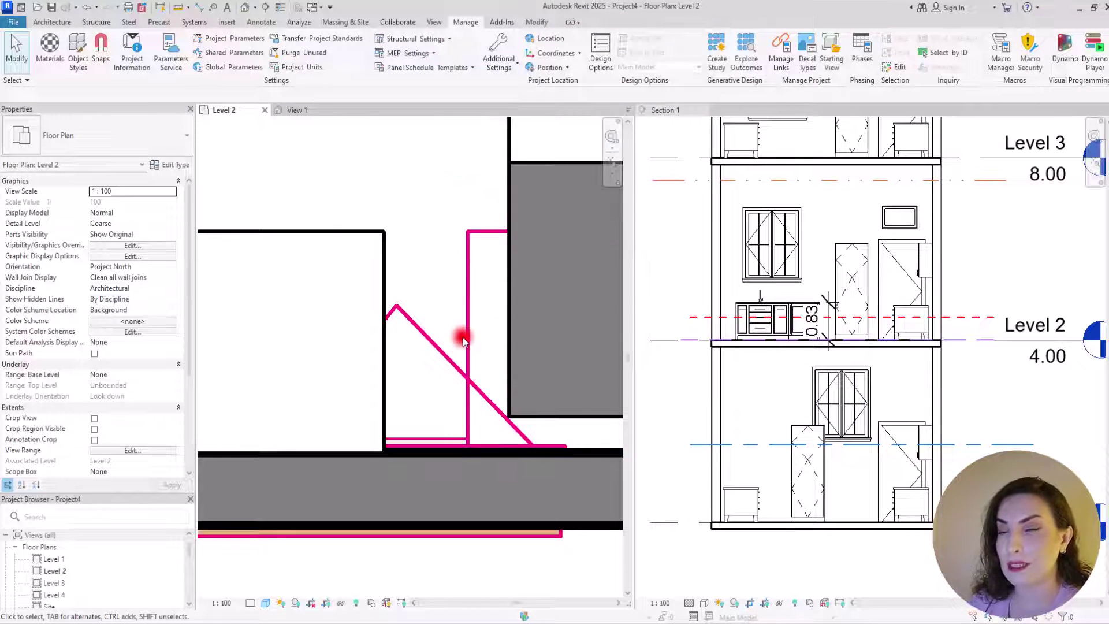
left_click(843, 383)
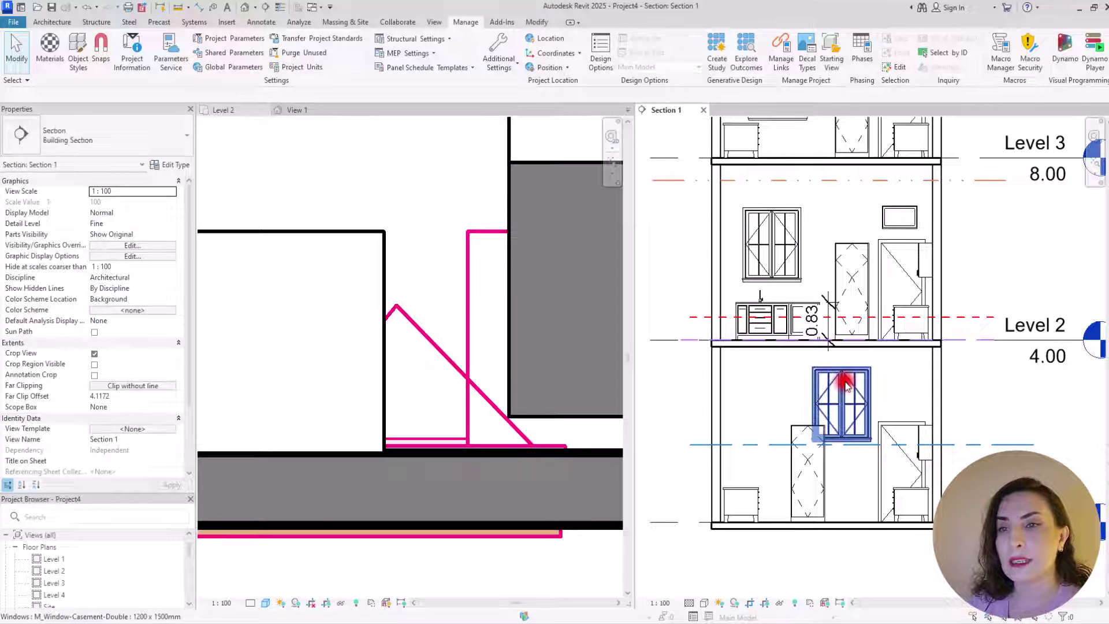
Examine the Beyond lines at the door opening in the Level 2 plan and select the matching Level 1 door in Section 1 for comparison
left_click(436, 168)
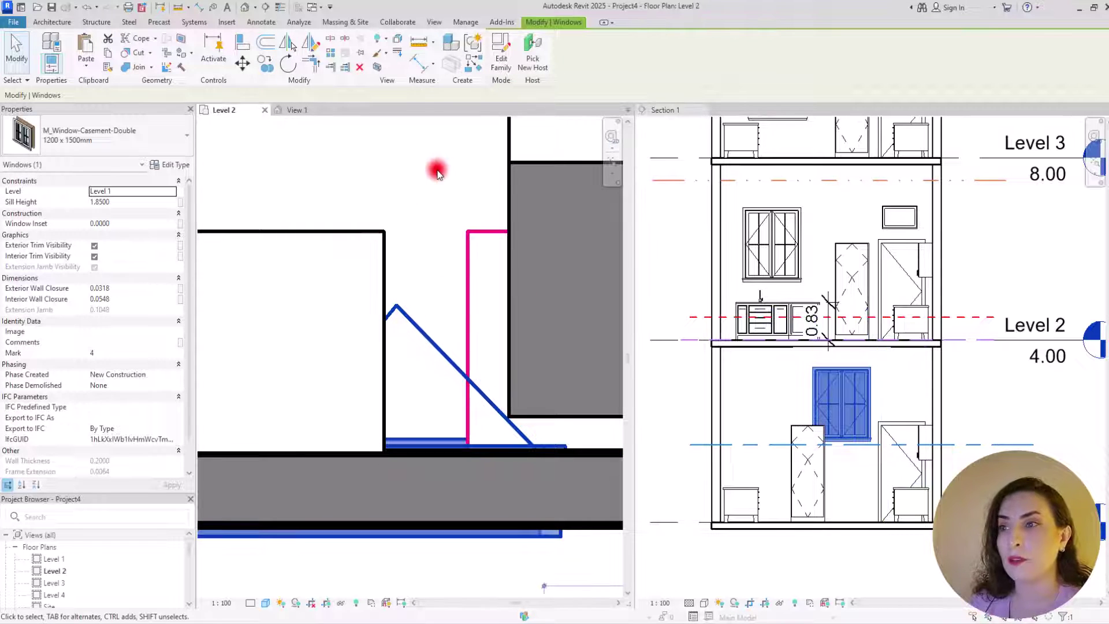
left_click(773, 393)
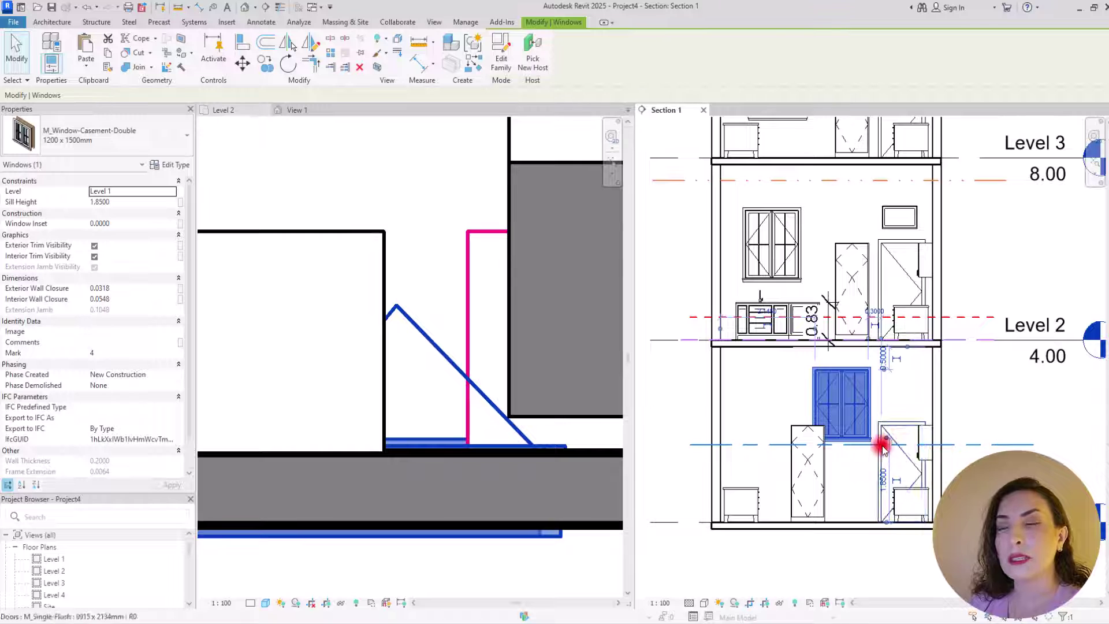
scroll(379, 257, "down", 5)
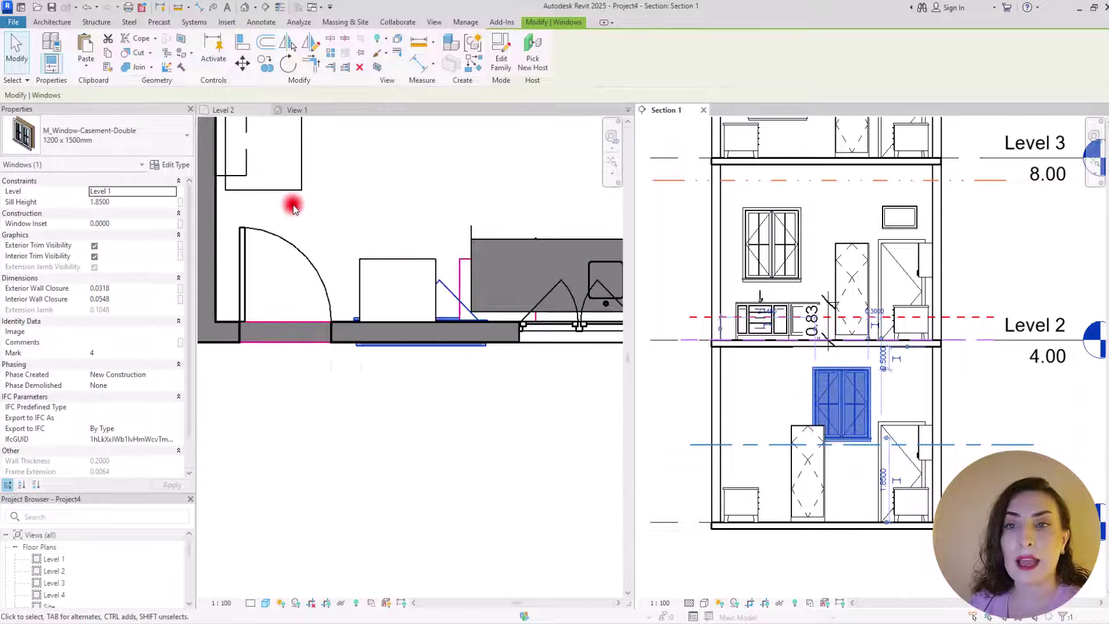
left_click(293, 204)
scroll(333, 366, "up", 5)
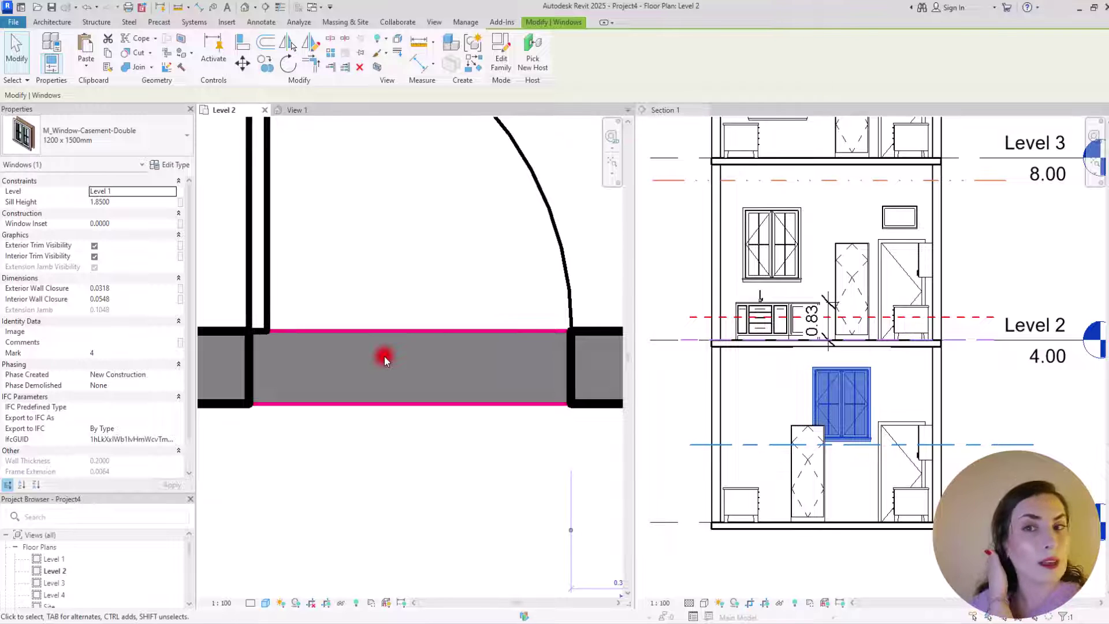
scroll(384, 347, "down", 1)
left_click(396, 211)
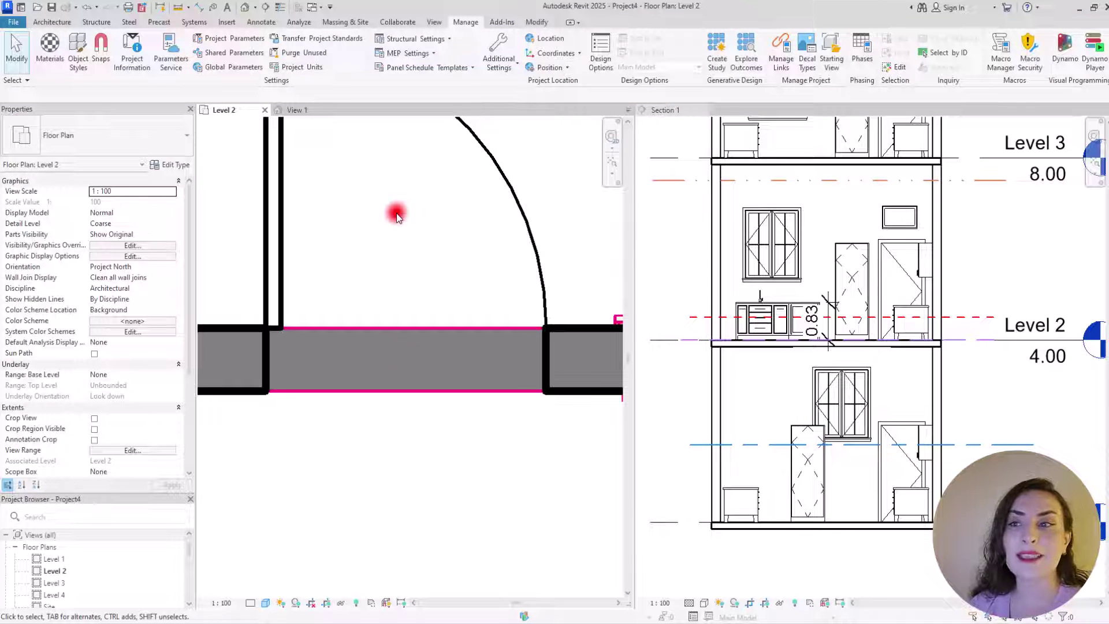
left_click(882, 468)
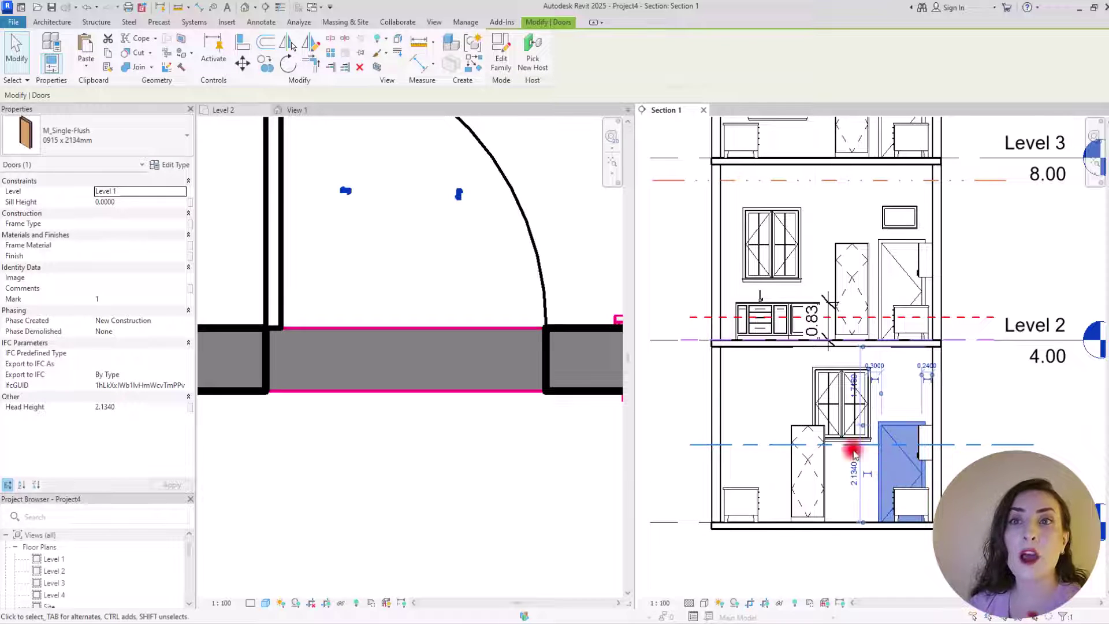
left_click(358, 222)
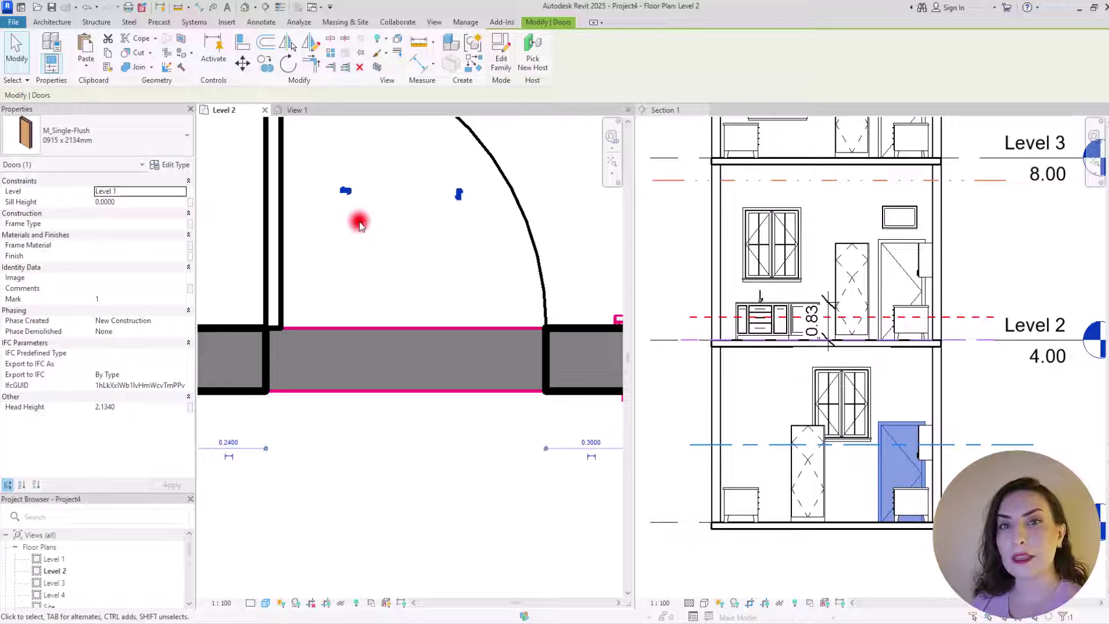